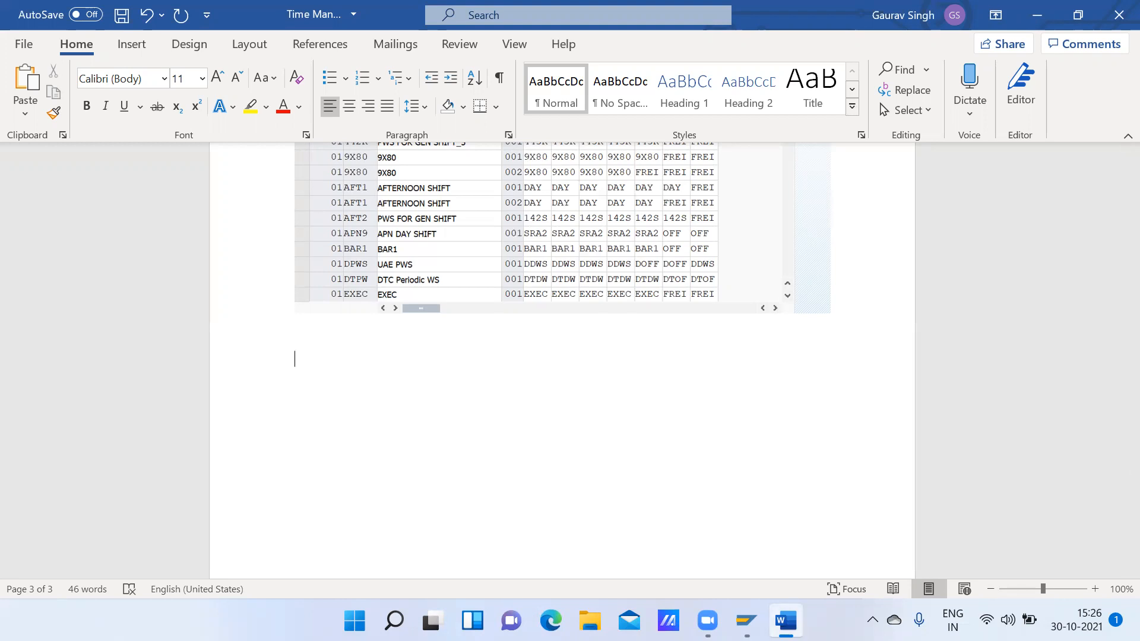
# - Switch to the SAP implementation guide and select the Work Schedule Rules and Work Schedules node under Time Management
pyautogui.moveTo(746, 620)
pyautogui.click(812, 563)
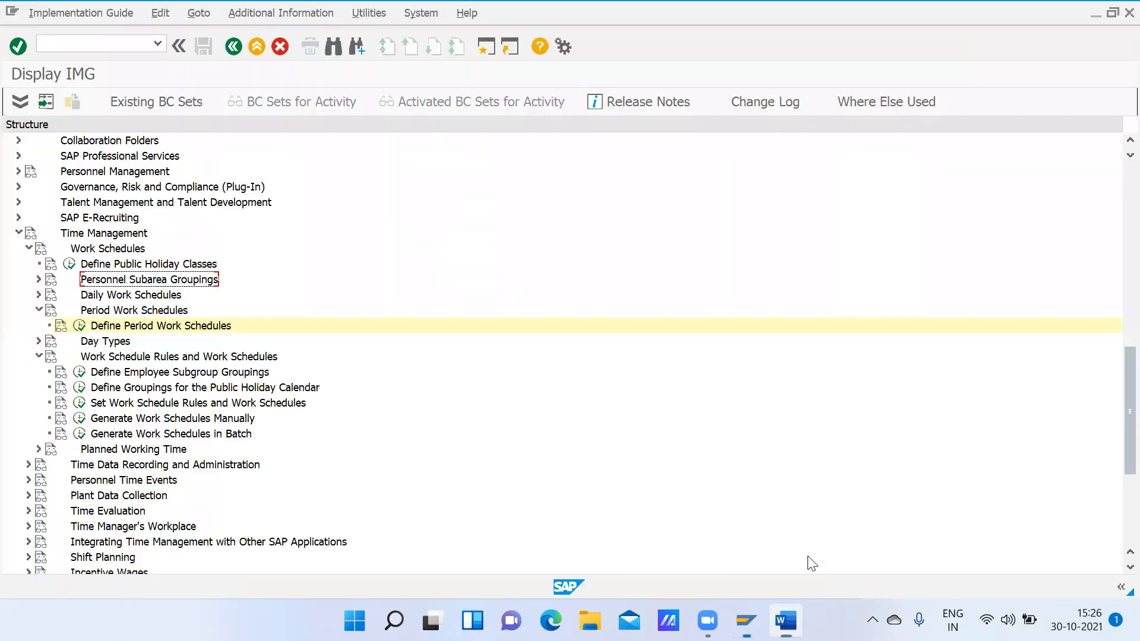
pyautogui.click(102, 361)
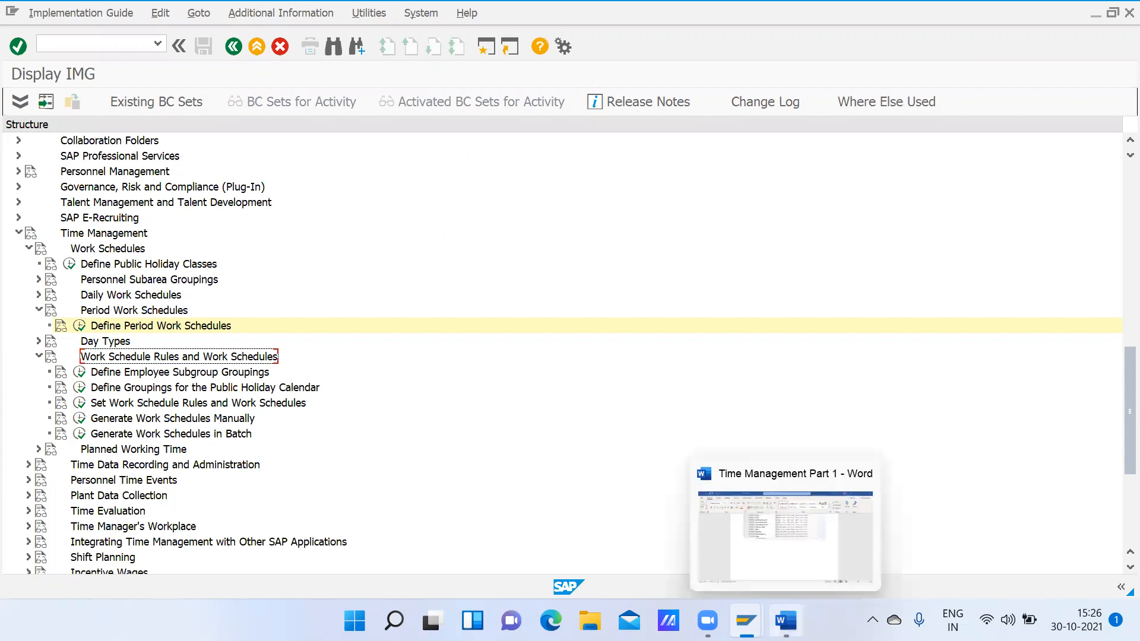
# - Switch to the Word document and add numbered item 7, "Define employee subgroup grouping", below the screenshot
pyautogui.click(787, 619)
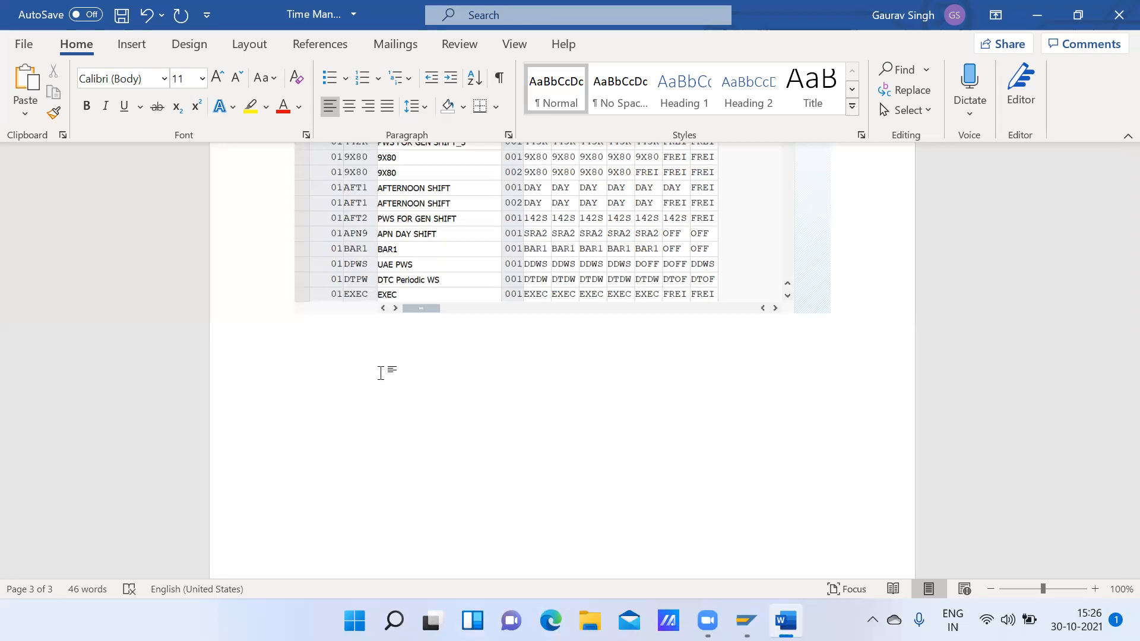
pyautogui.write('6')
pyautogui.press('BackSpace')
pyautogui.write('7. Ded')
pyautogui.press('BackSpace')
pyautogui.write('fine employee subgroup grouping')
pyautogui.press('Return')
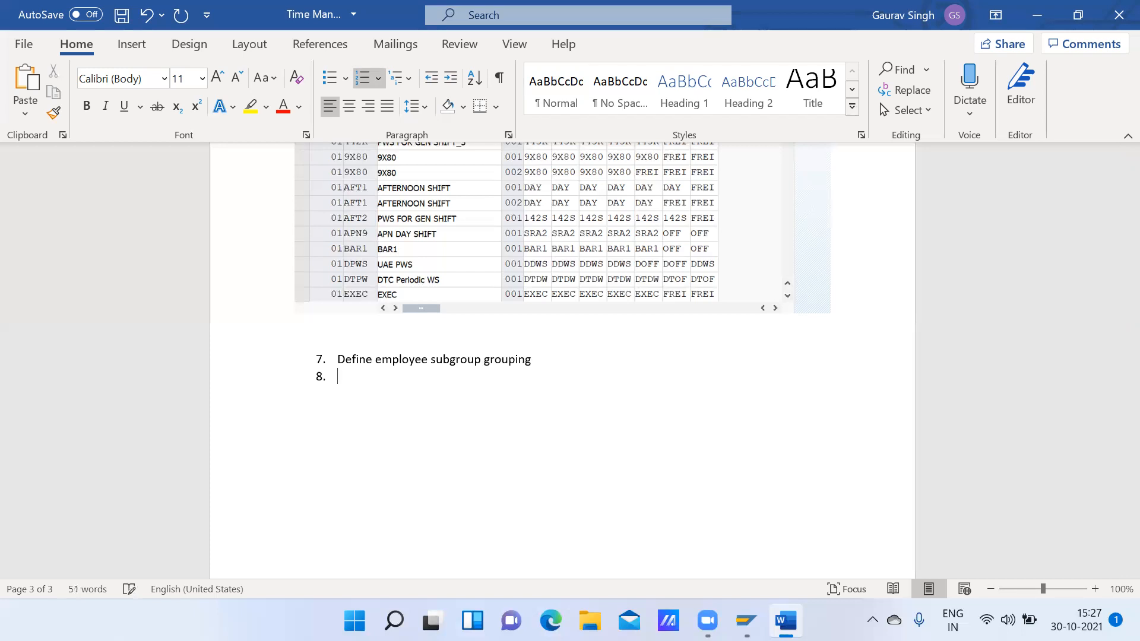
# - Add "Assign Employee grouping to employee subgroup" as item 8 of the numbered list
pyautogui.write('Assign Employee group')
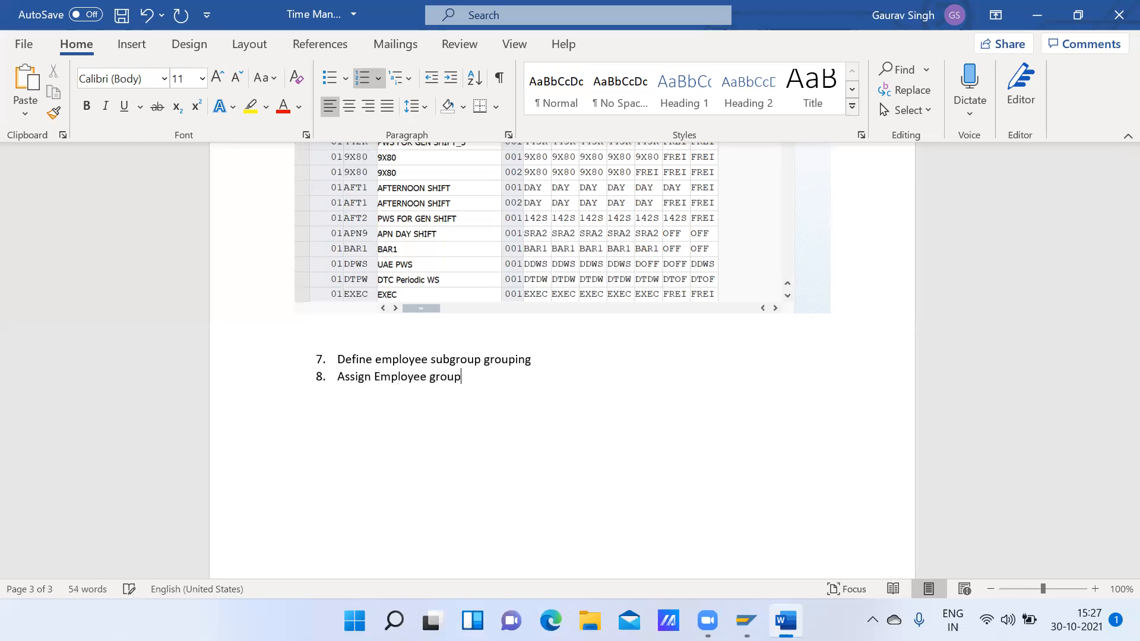
pyautogui.write('ing to employee sub')
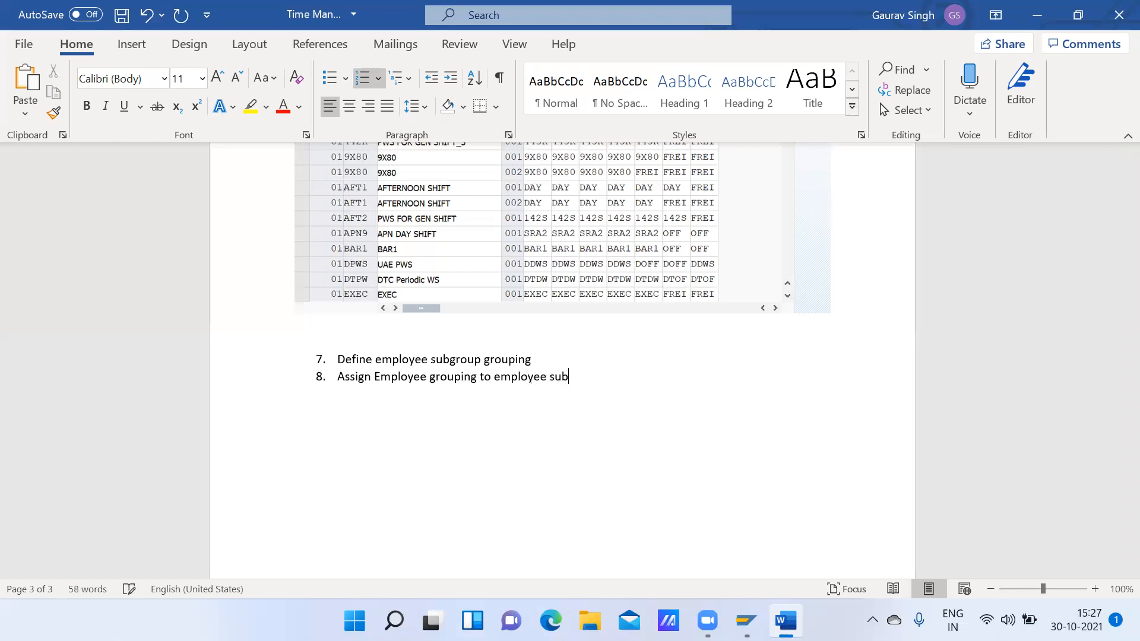
pyautogui.write('group')
pyautogui.press('Return')
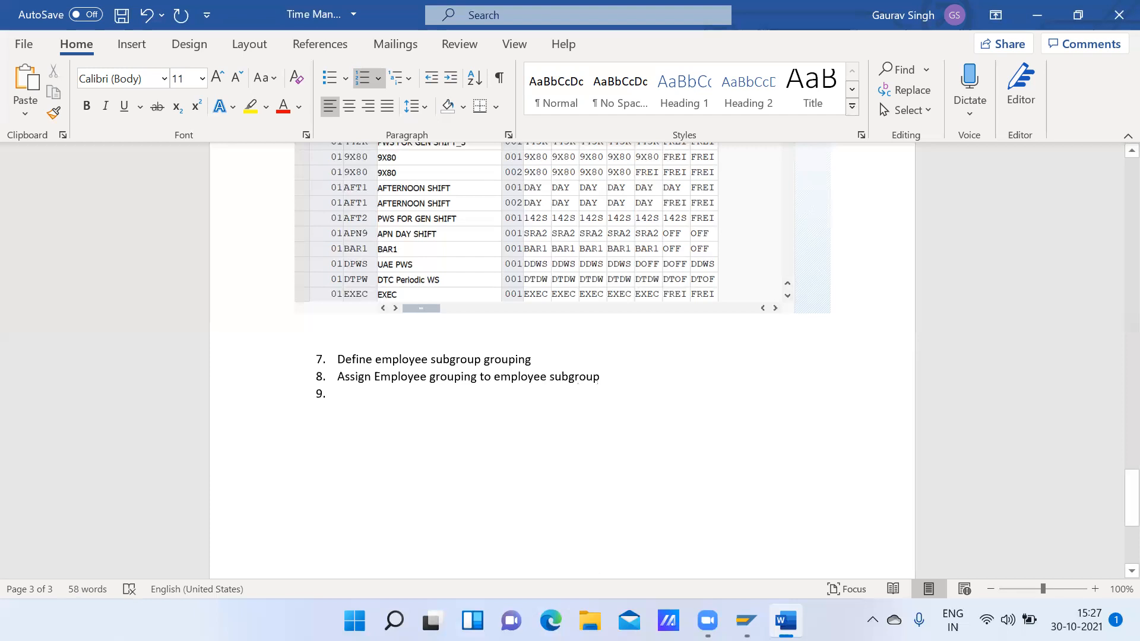
# - Switch to the SAP implementation guide and review the work schedule groupings in the Define Employee Subgroup Grouping activity
pyautogui.moveTo(786, 621)
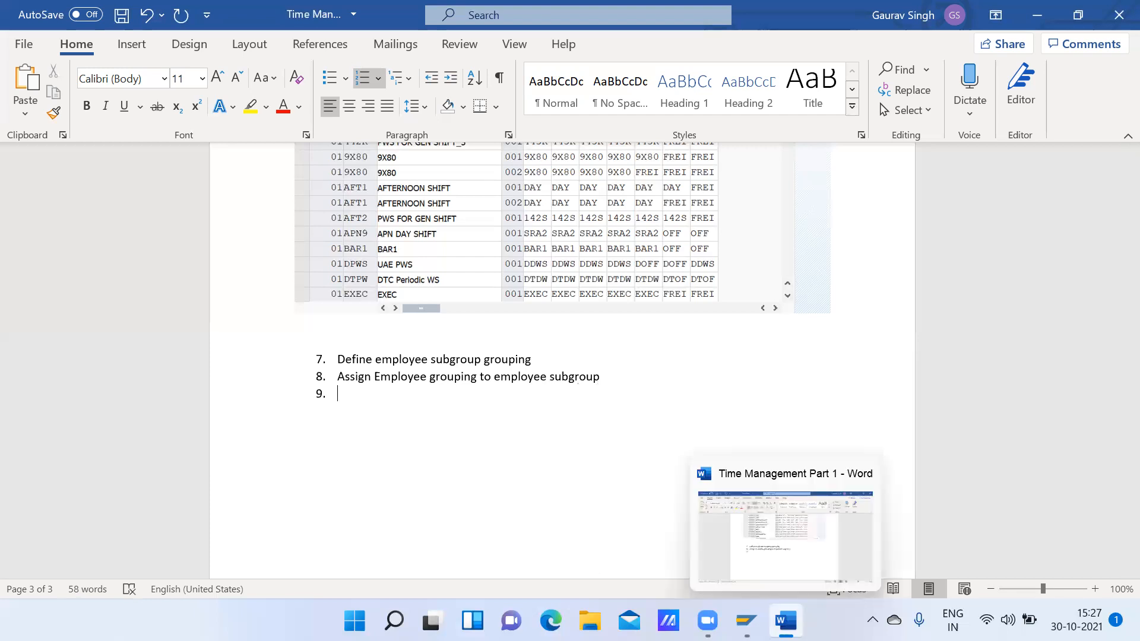
pyautogui.moveTo(746, 620)
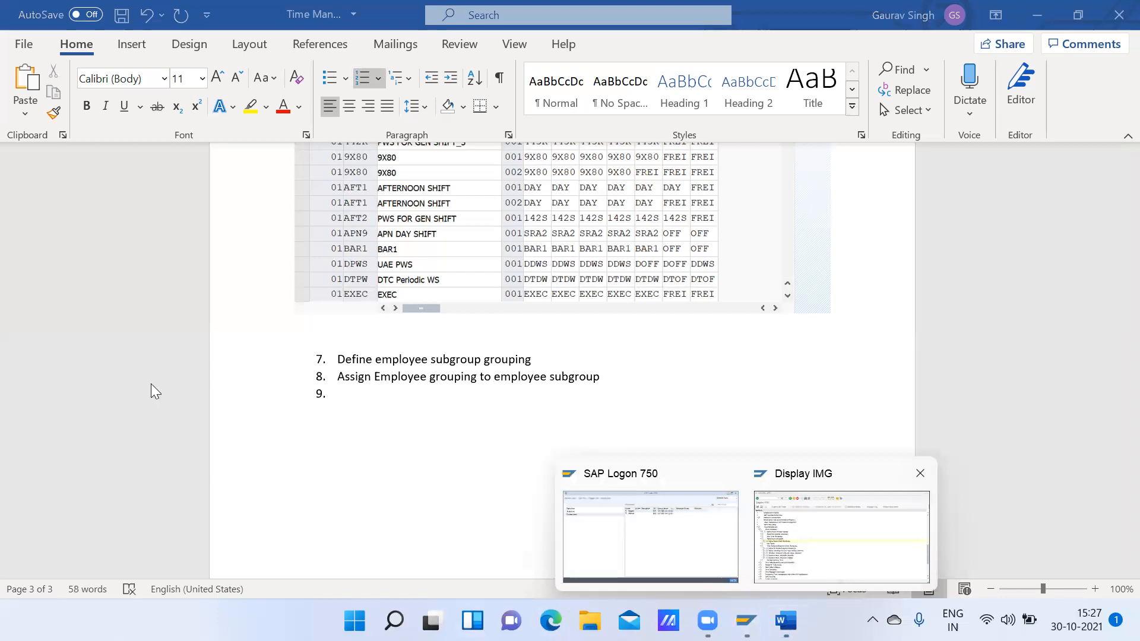
pyautogui.hotkey('alt', 'Tab')
pyautogui.click(189, 388)
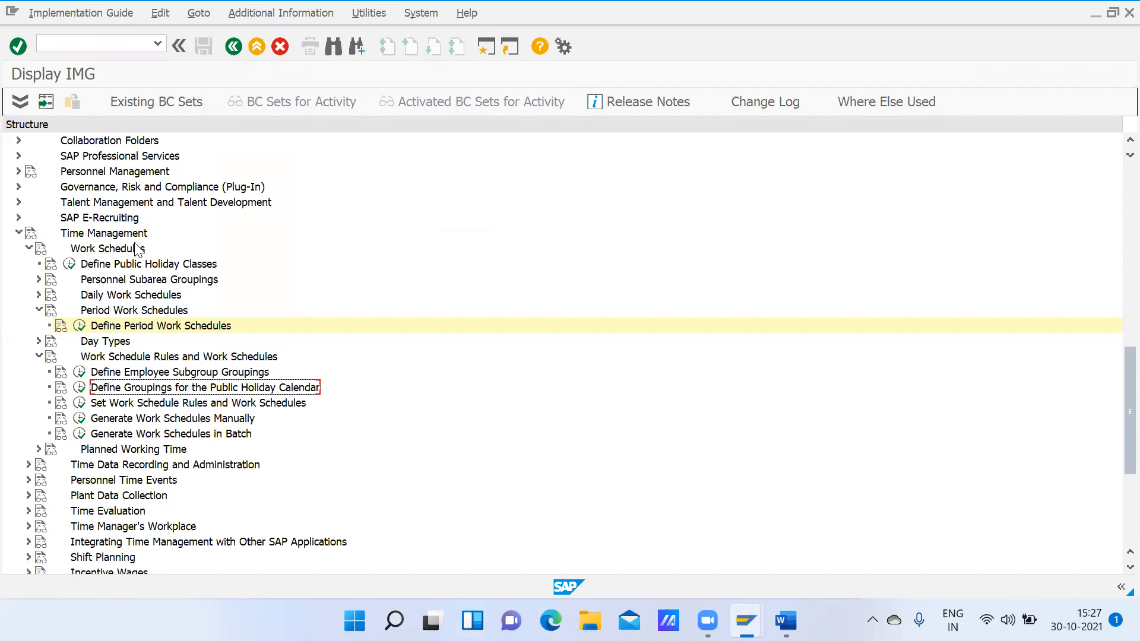
pyautogui.click(117, 282)
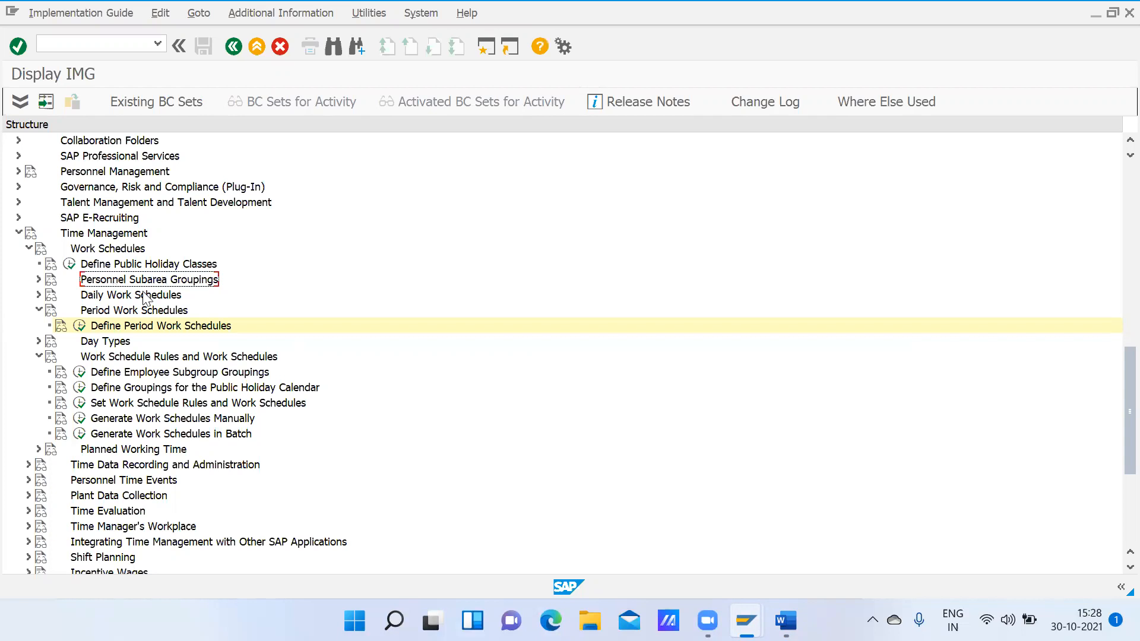
pyautogui.click(118, 376)
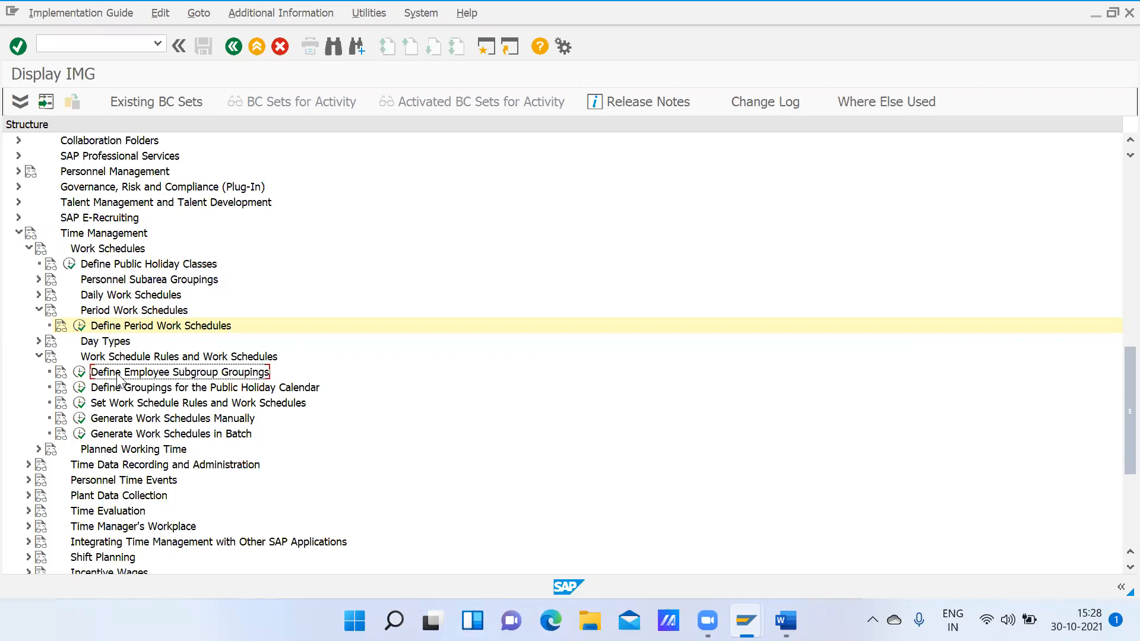
pyautogui.click(81, 373)
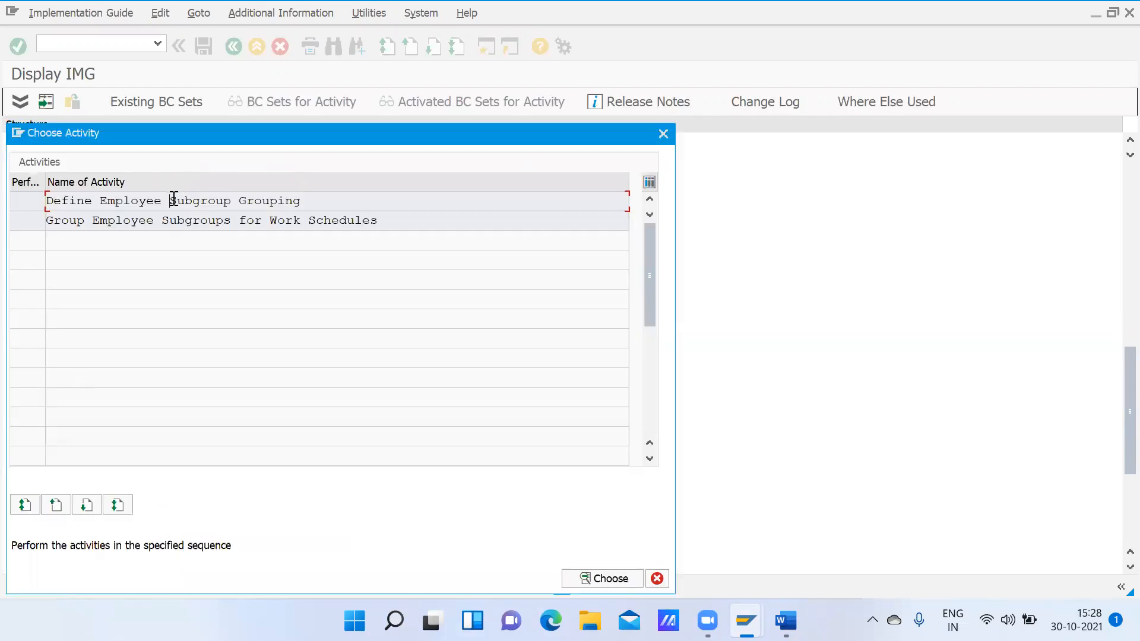
pyautogui.doubleClick(173, 200)
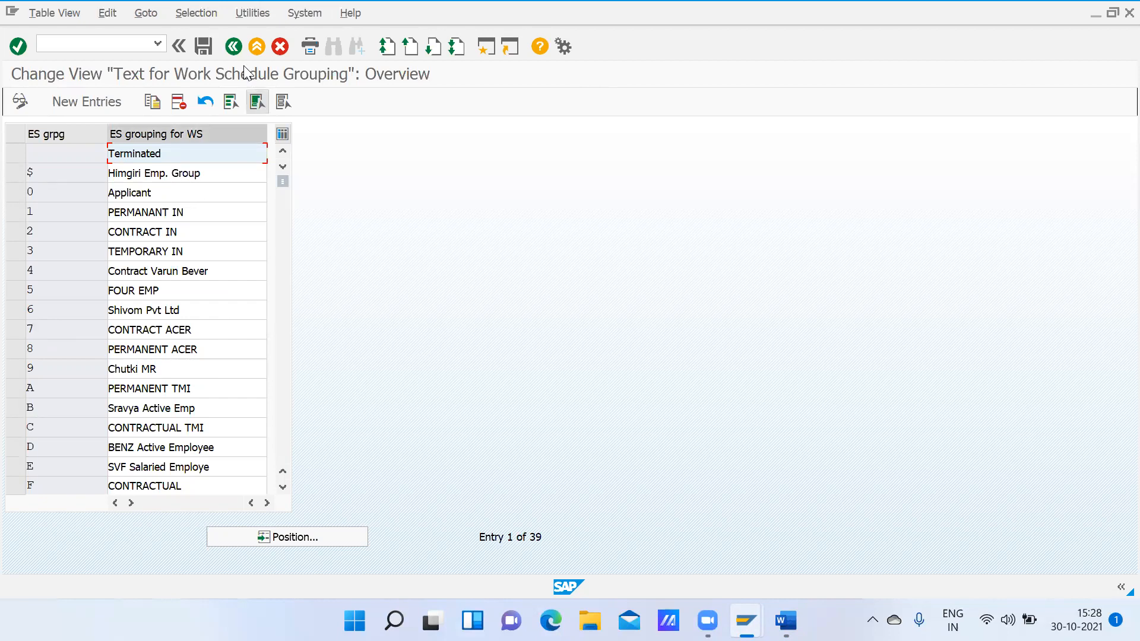
pyautogui.click(235, 50)
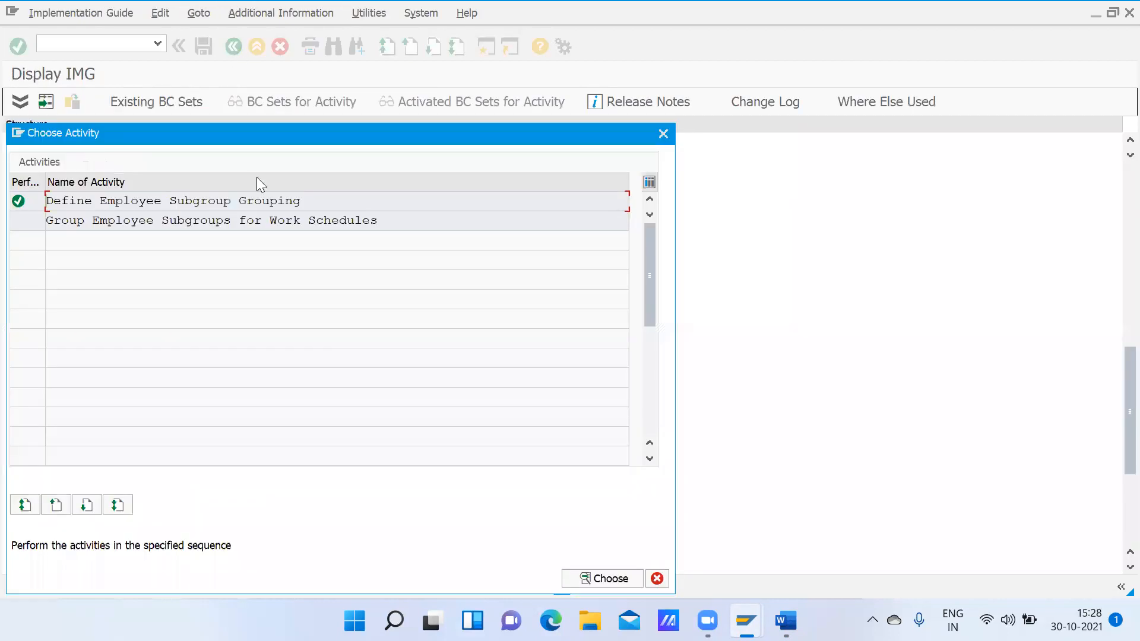
# - Open the Group Employee Subgroups for Work Schedules activity for country grouping 40 and examine the subgroups and their ES grouping column
pyautogui.doubleClick(244, 220)
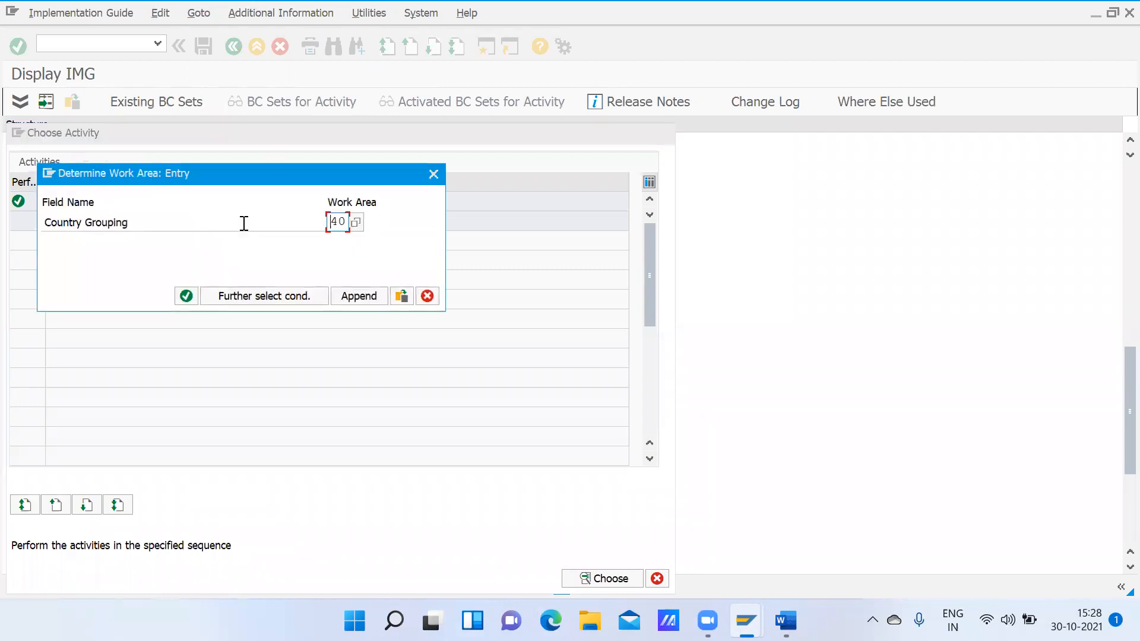
pyautogui.press('Return')
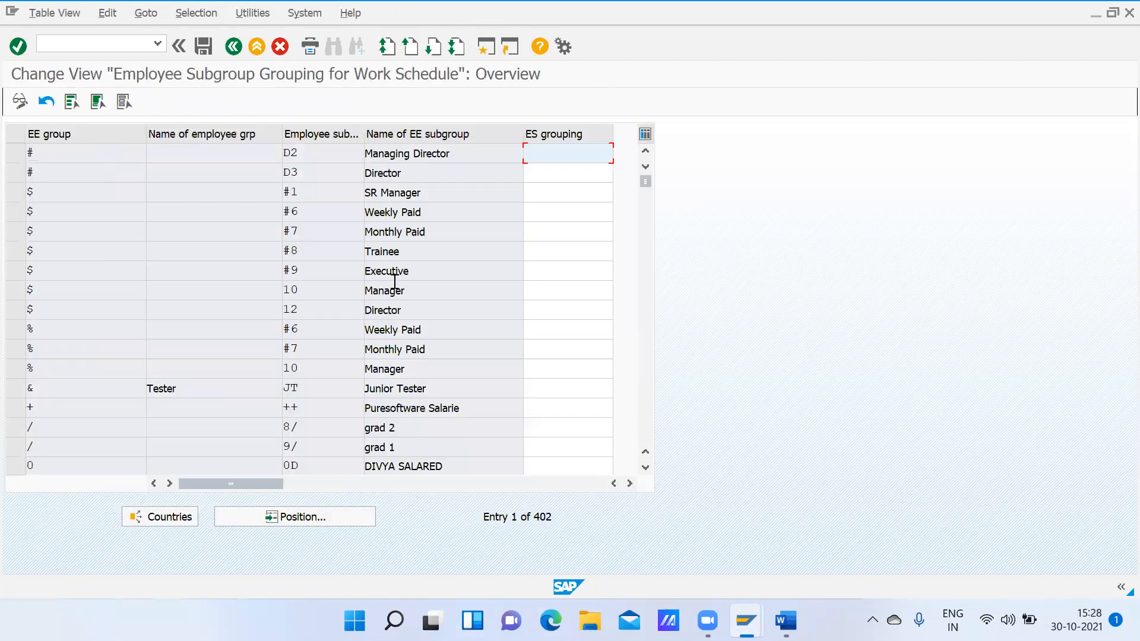
pyautogui.click(388, 394)
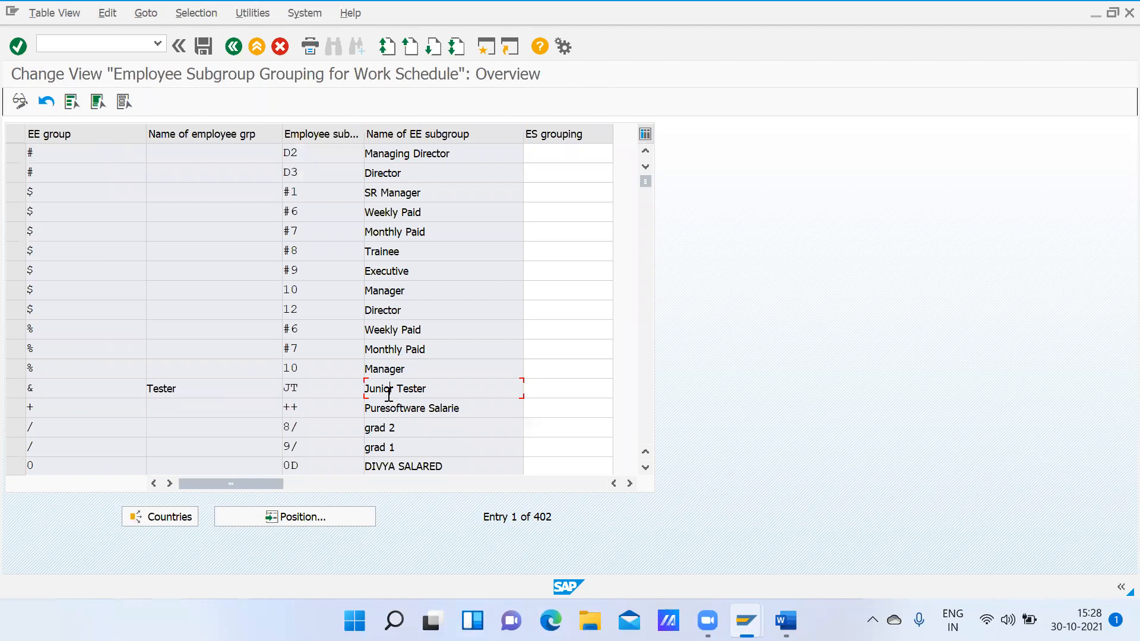
pyautogui.click(389, 427)
pyautogui.click(408, 466)
pyautogui.click(547, 466)
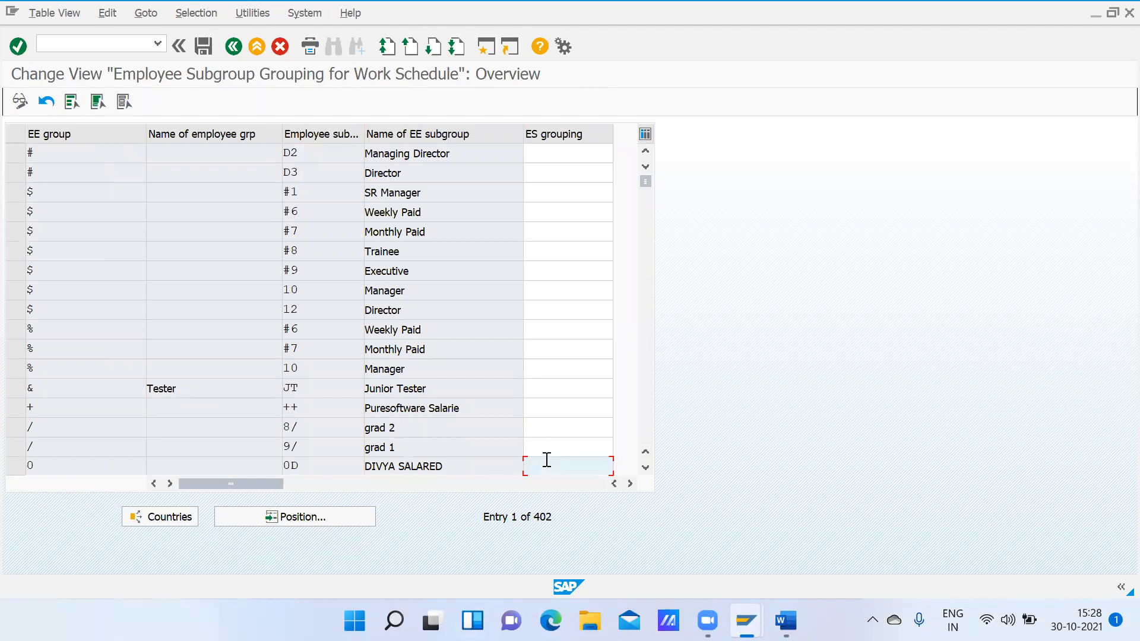
pyautogui.click(541, 440)
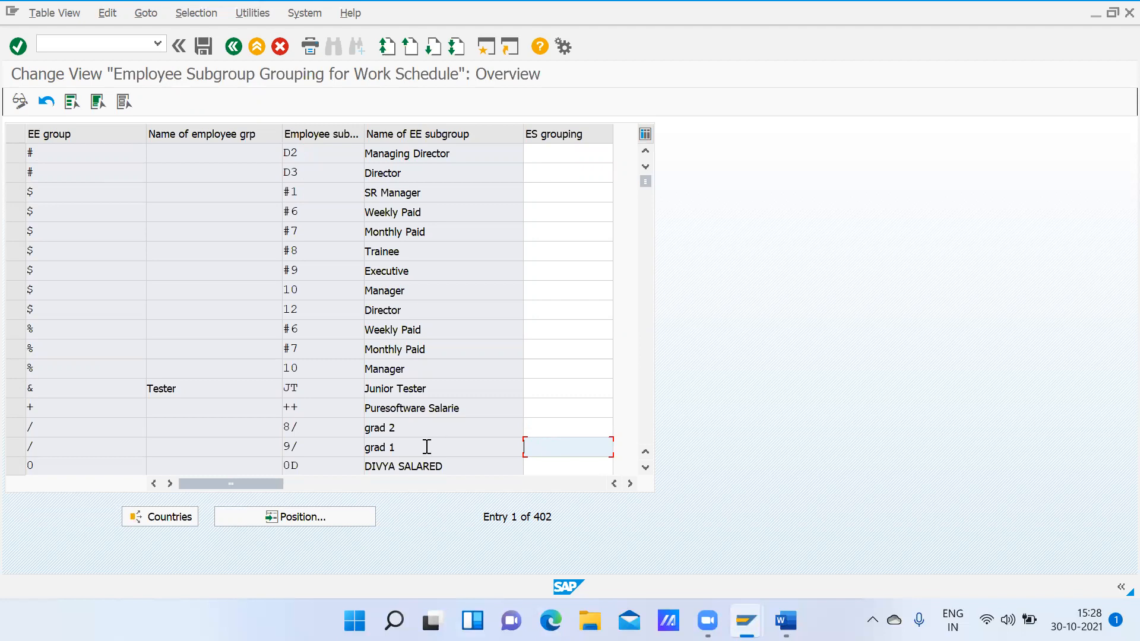
# - Enter ES grouping 1 for the Manager subgroup in employee group % and 2 for the Junior Tester subgroup
pyautogui.click(568, 366)
pyautogui.write('1')
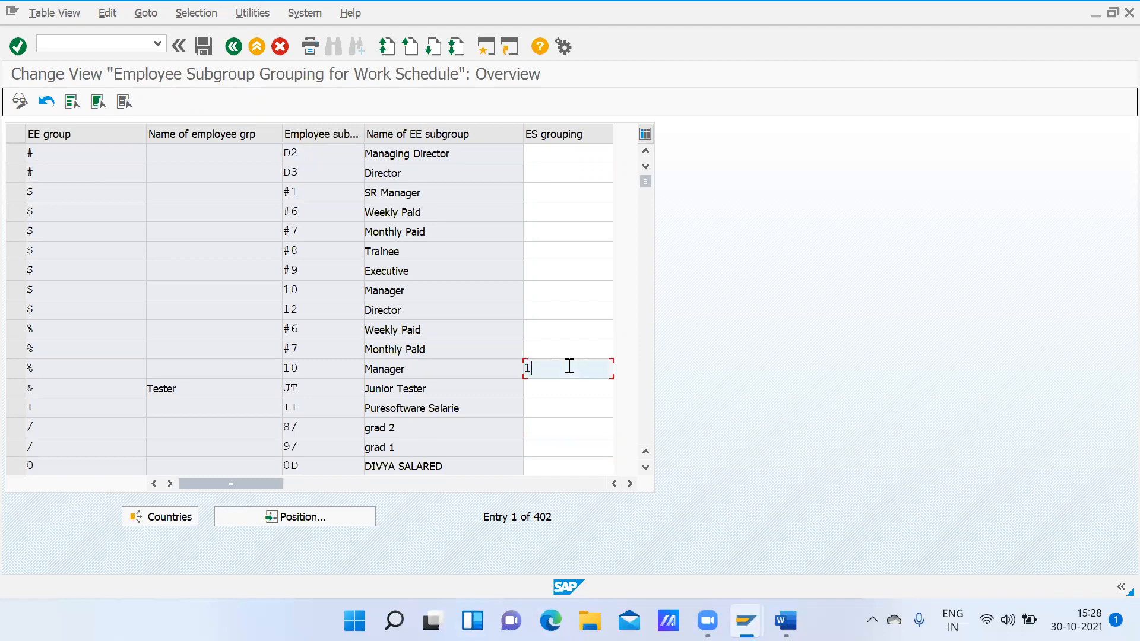
pyautogui.click(546, 387)
pyautogui.write('2')
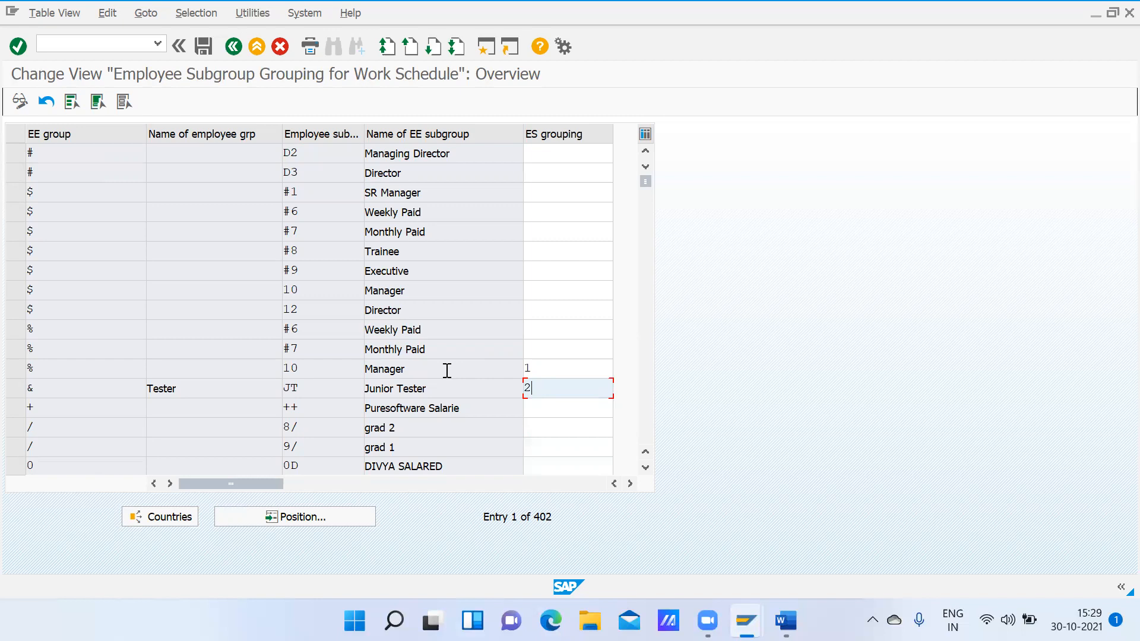
# - Clear the ES grouping entries for Junior Tester and Manager, and leave the table without saving
pyautogui.press('BackSpace')
pyautogui.click(556, 369)
pyautogui.press('BackSpace')
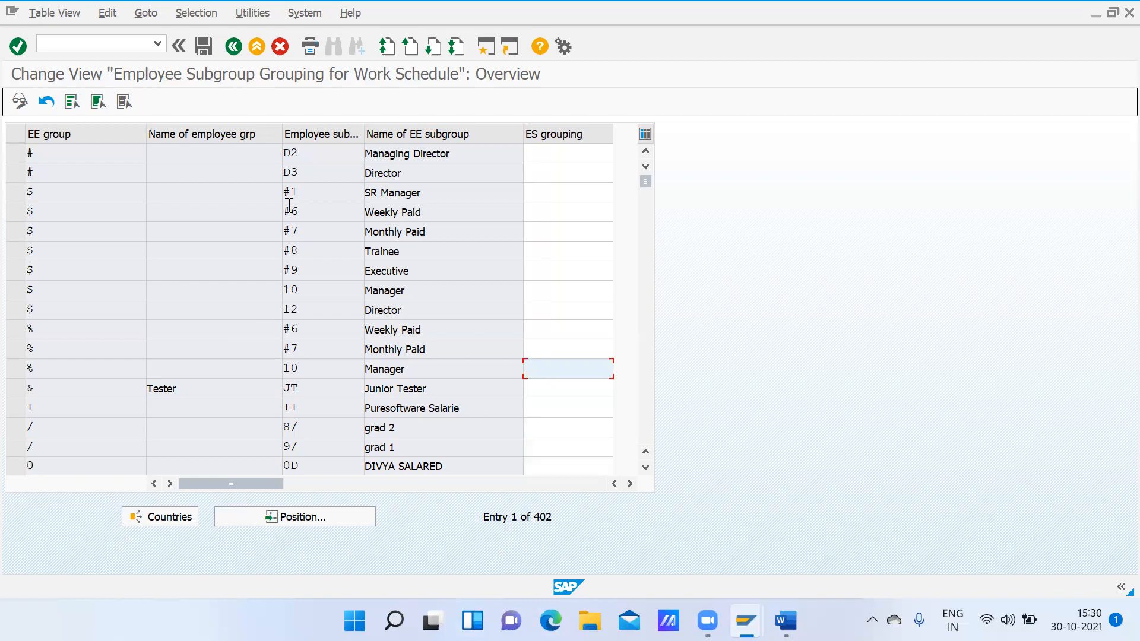
pyautogui.click(234, 48)
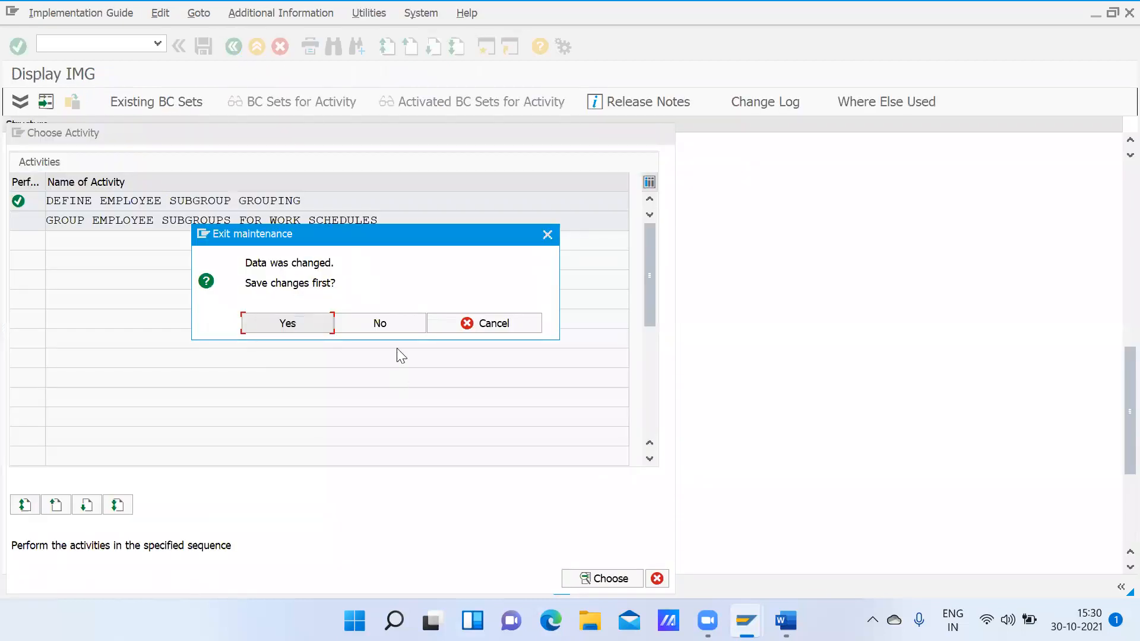
pyautogui.click(394, 325)
pyautogui.doubleClick(290, 222)
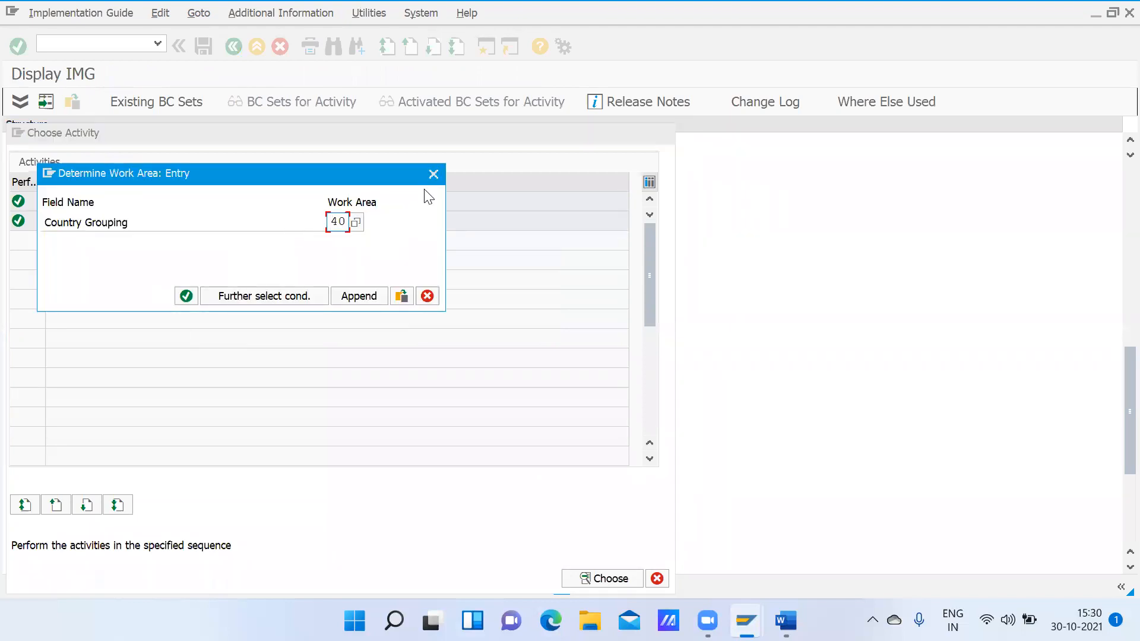
pyautogui.click(432, 175)
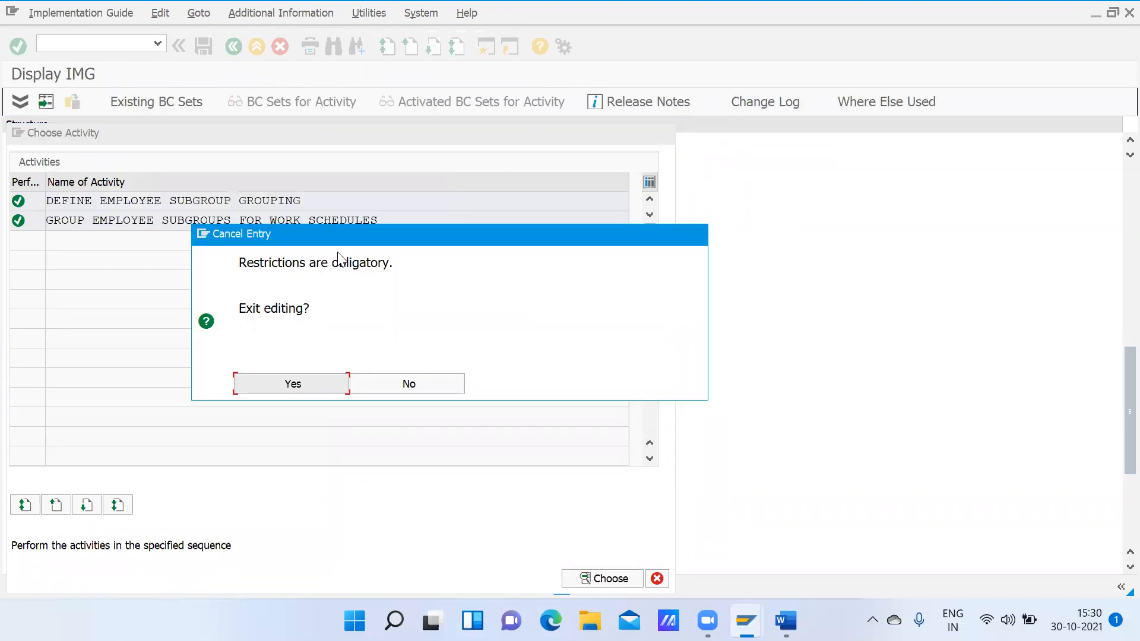
pyautogui.click(310, 388)
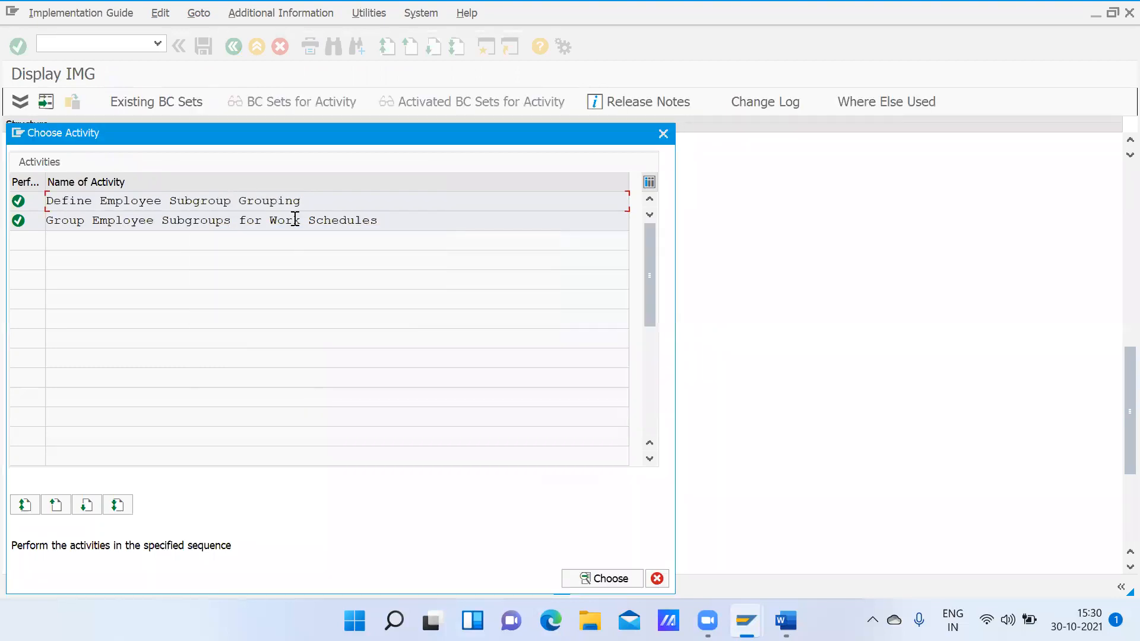
# - Close the activity selection and open the Define Groupings for the Public Holiday Calendar activity
pyautogui.moveTo(673, 127); pyautogui.dragTo(663, 134)
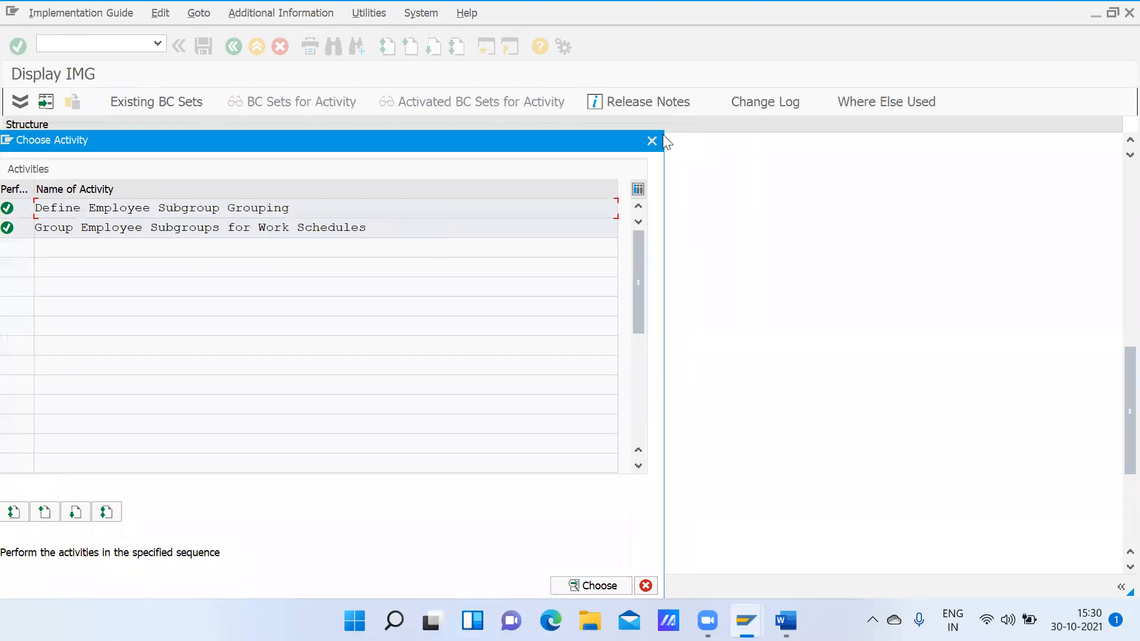
pyautogui.click(653, 140)
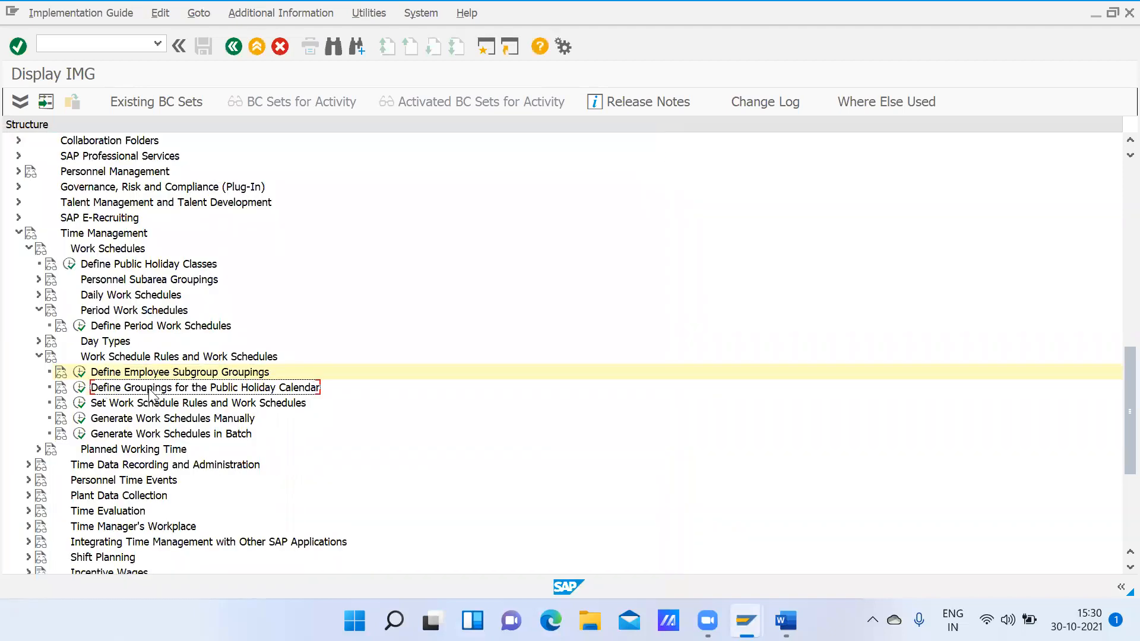
pyautogui.click(78, 389)
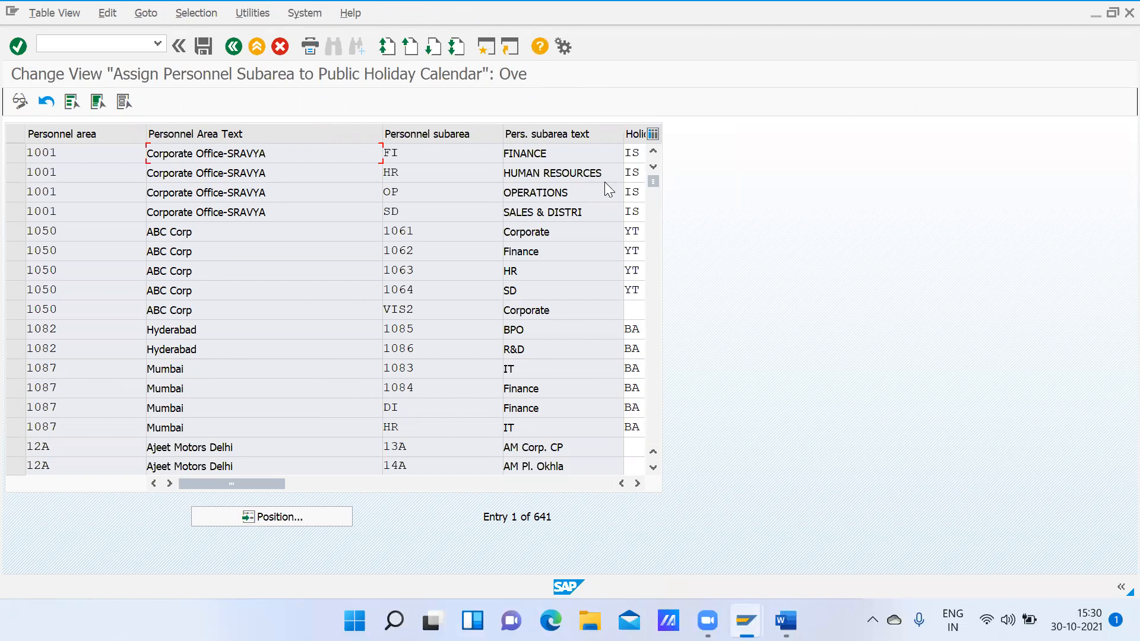
# - Open the list of possible holiday calendars for the FINANCE subarea of personnel area 1001 and search within it
pyautogui.click(631, 153)
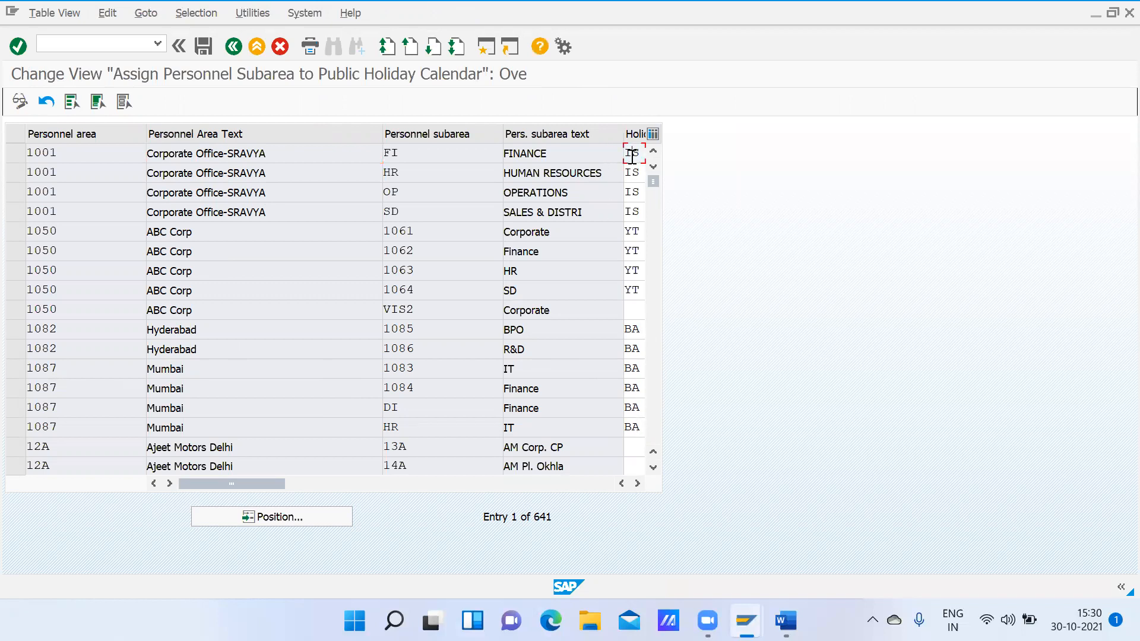
pyautogui.click(637, 484)
pyautogui.click(441, 156)
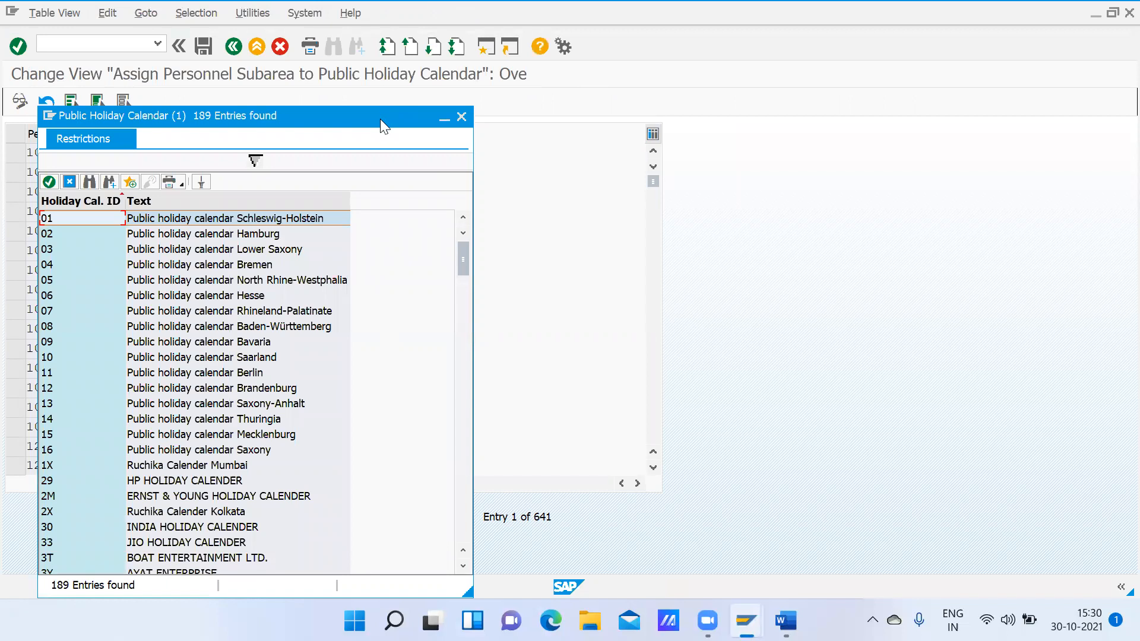
pyautogui.moveTo(380, 119); pyautogui.dragTo(493, 71)
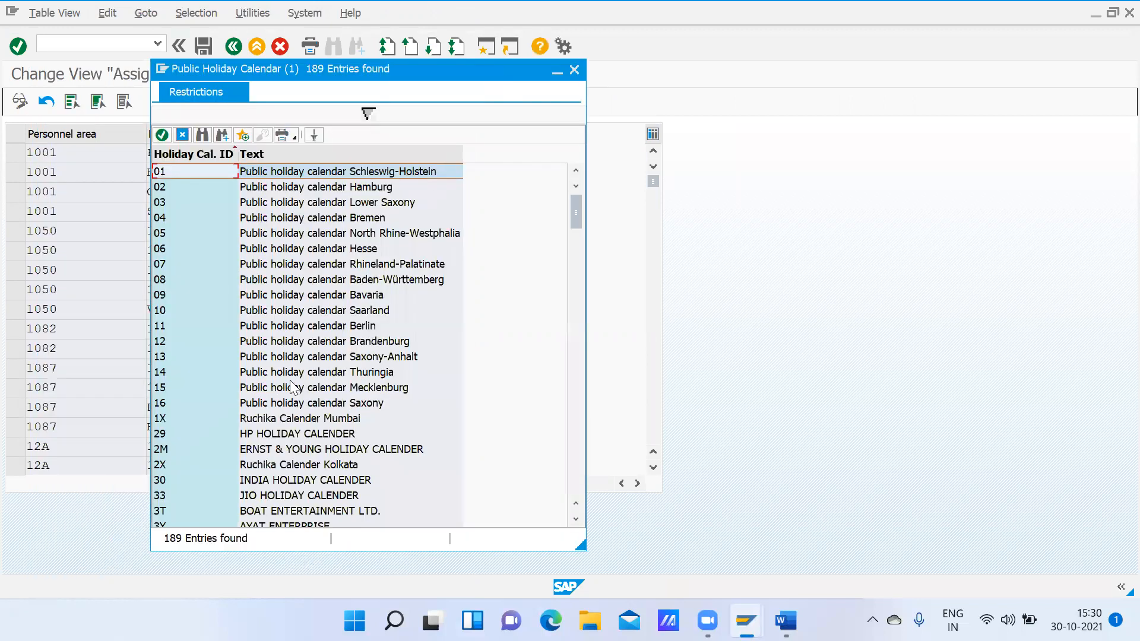
pyautogui.click(202, 135)
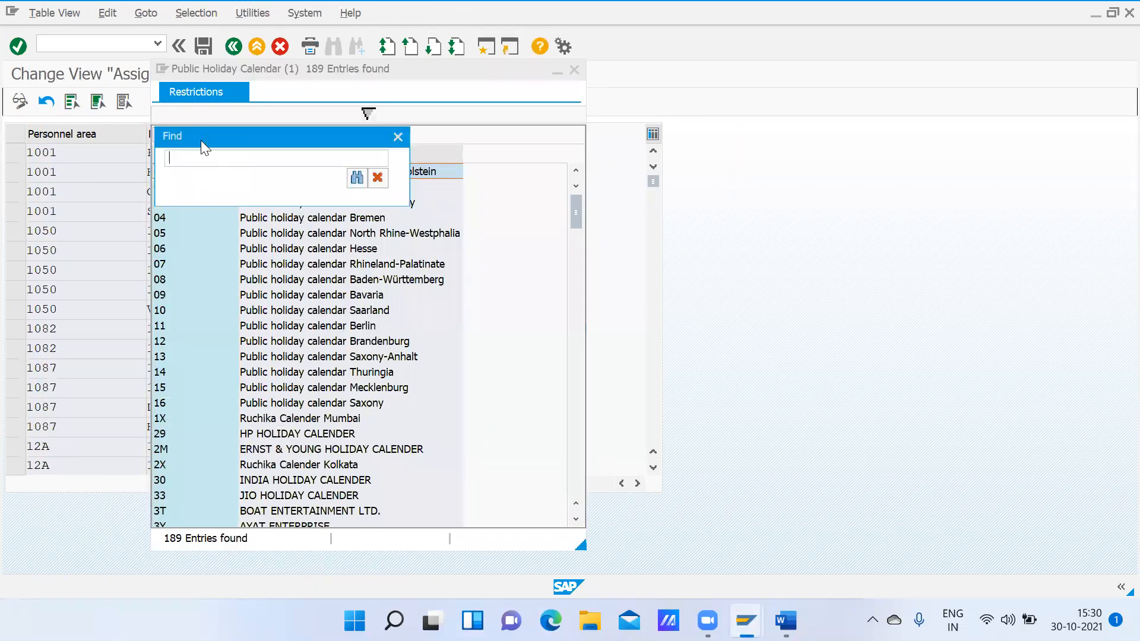
pyautogui.press('Return')
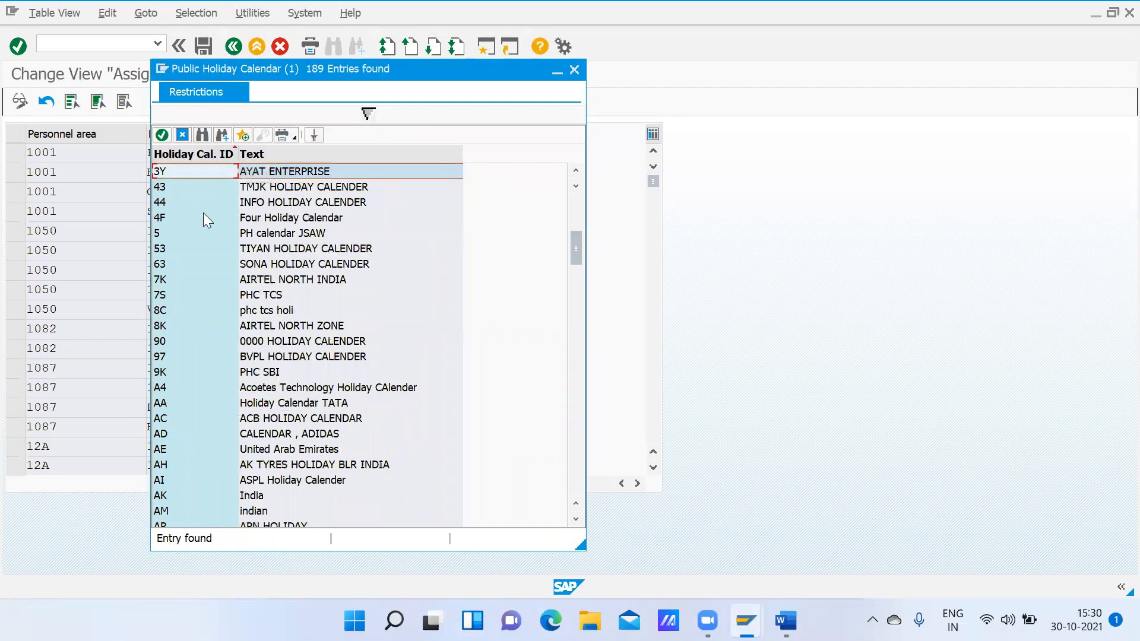
# - Continue through the further search matches in the public holiday calendar list and close it without choosing an entry
pyautogui.click(221, 133)
pyautogui.click(223, 134)
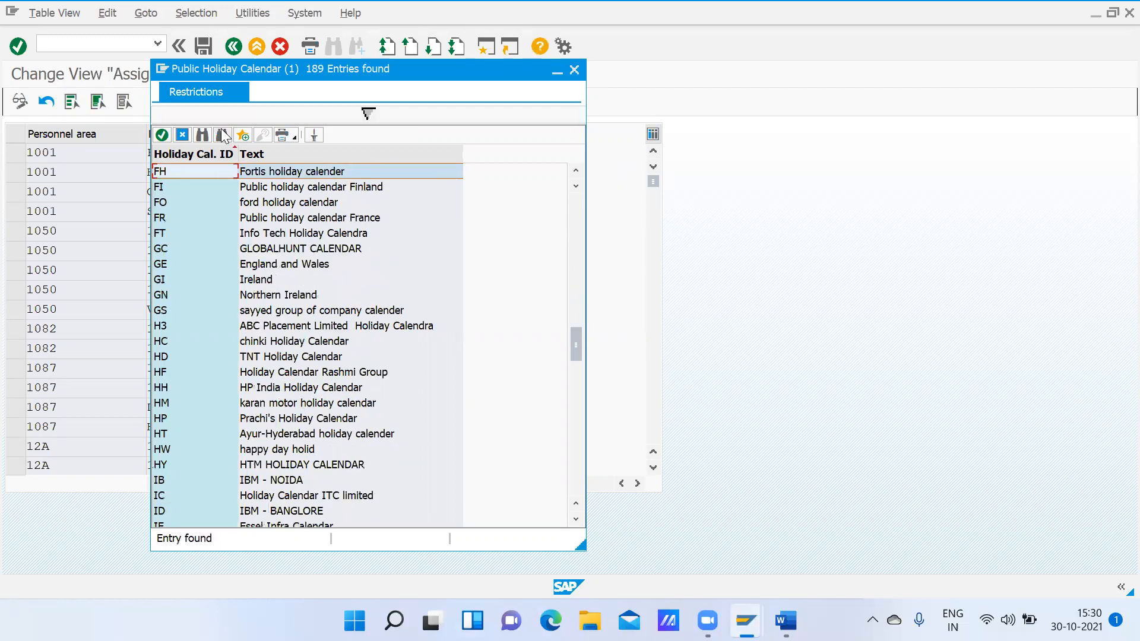
pyautogui.click(222, 135)
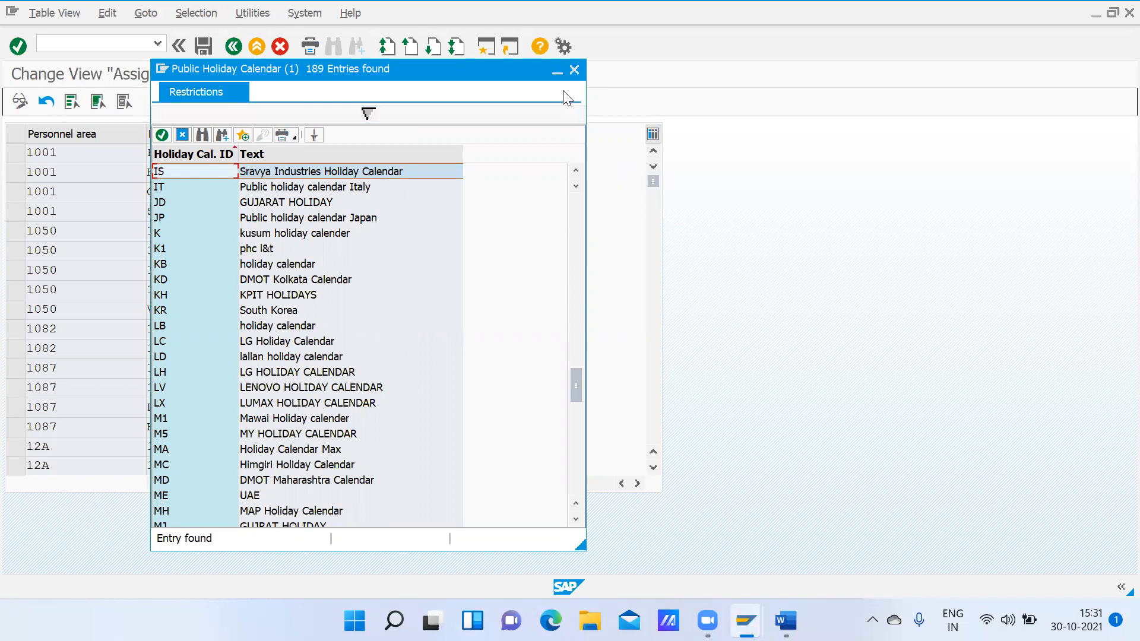
pyautogui.click(573, 70)
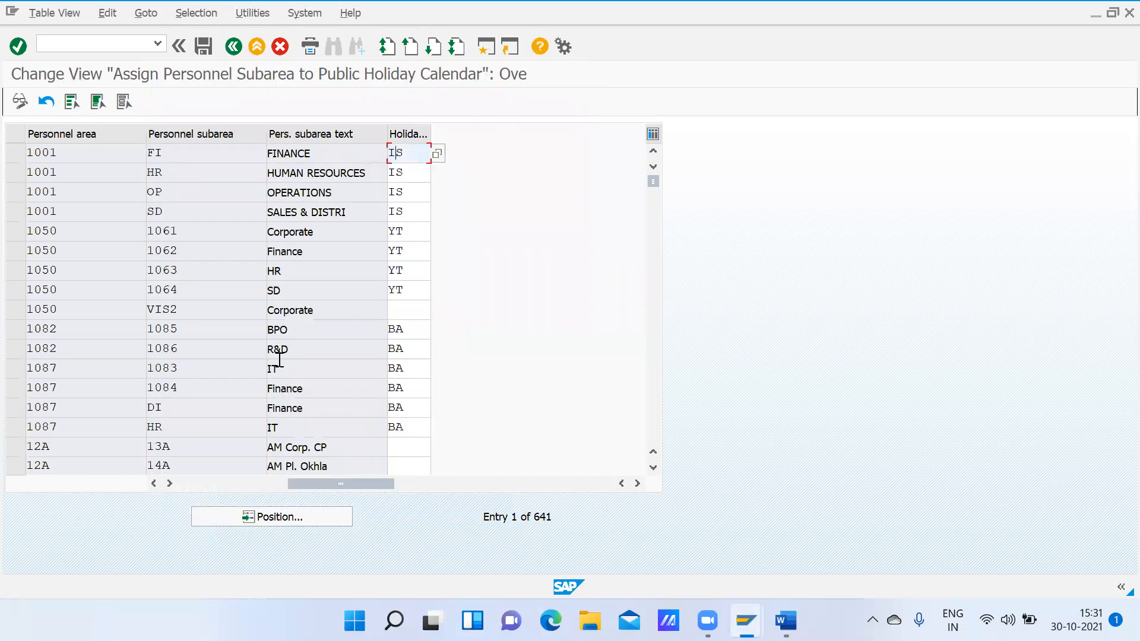
# - Review the holiday calendar assignments by personnel area and subarea, and return to the implementation guide
pyautogui.click(203, 486)
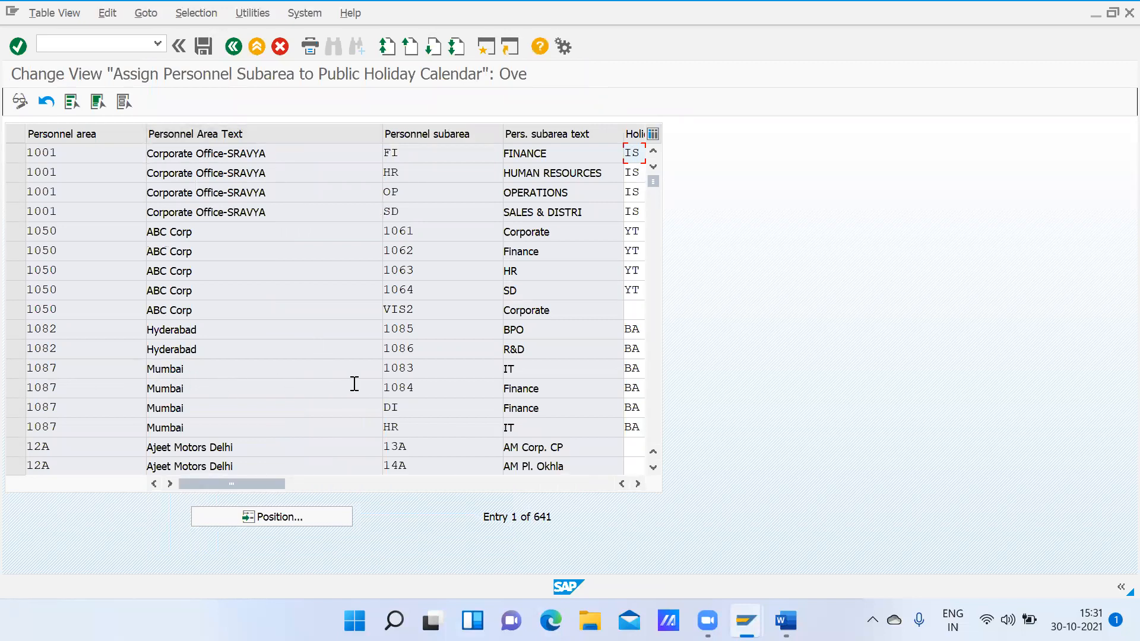
pyautogui.click(639, 383)
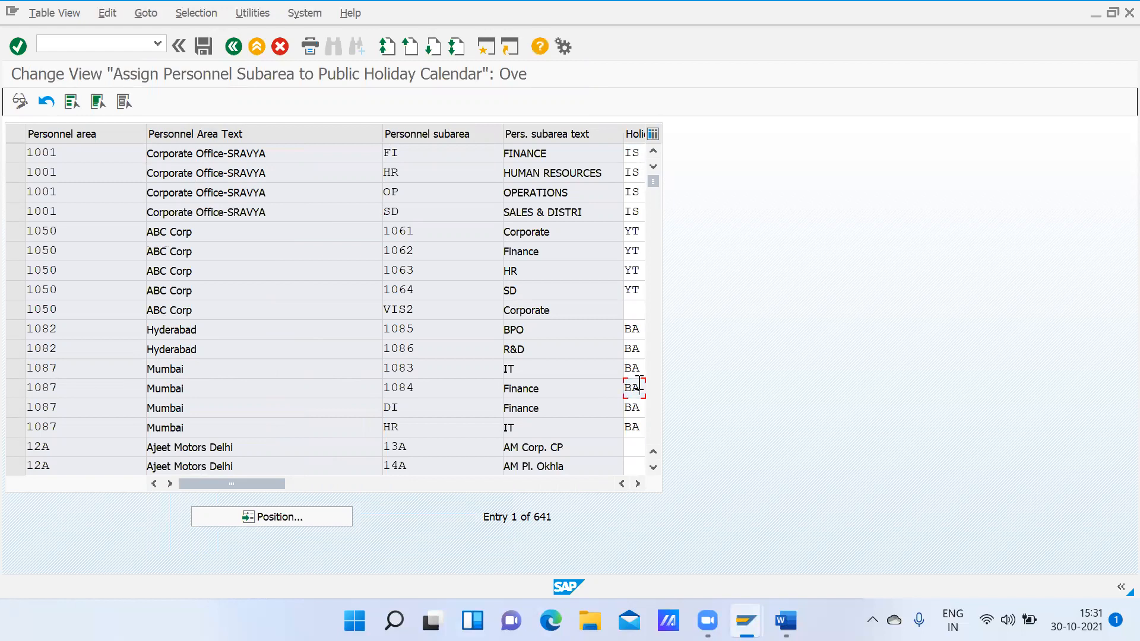
pyautogui.click(652, 433)
pyautogui.click(652, 434)
pyautogui.click(652, 433)
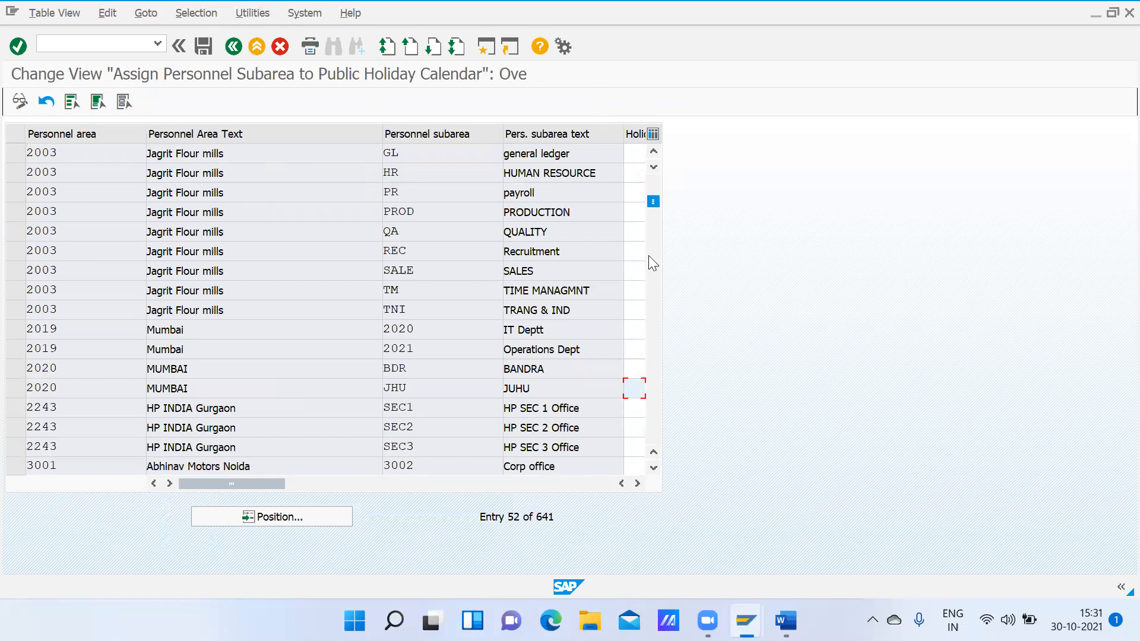
pyautogui.click(237, 52)
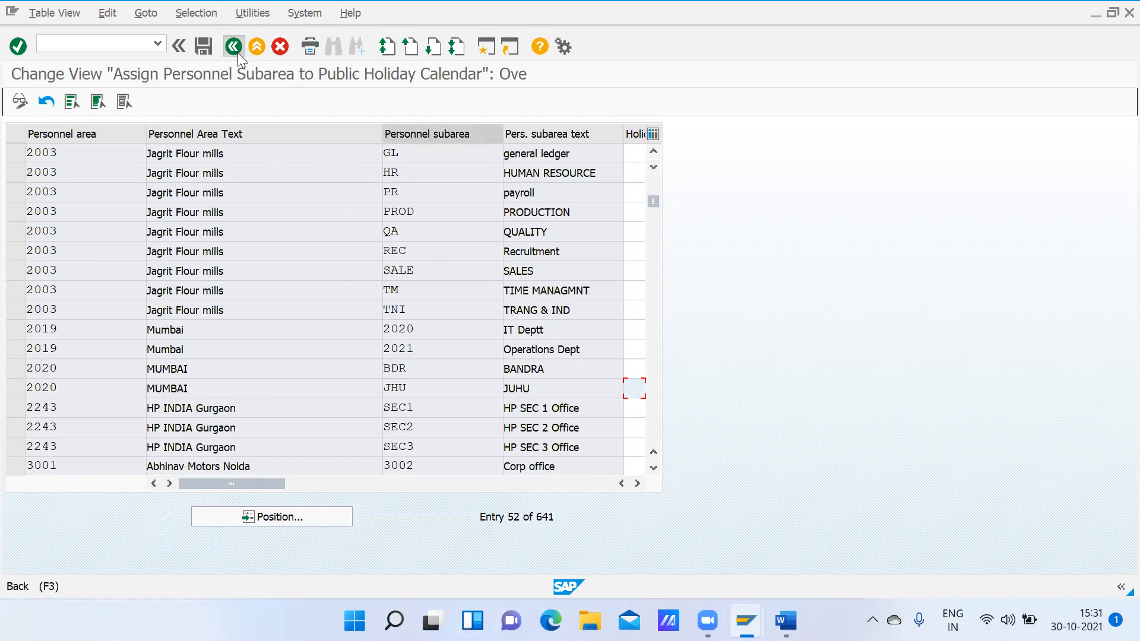
# - Open the Set Work Schedule Rules and Work Schedules activity under Work Schedule Rules and Work Schedules
pyautogui.click(124, 404)
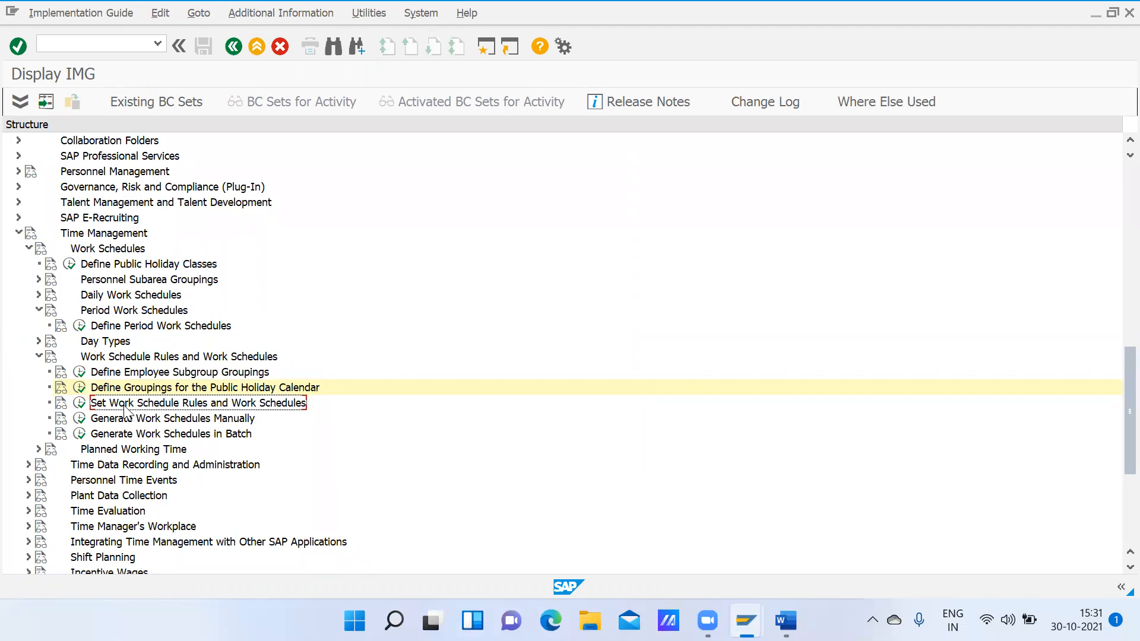
pyautogui.click(139, 374)
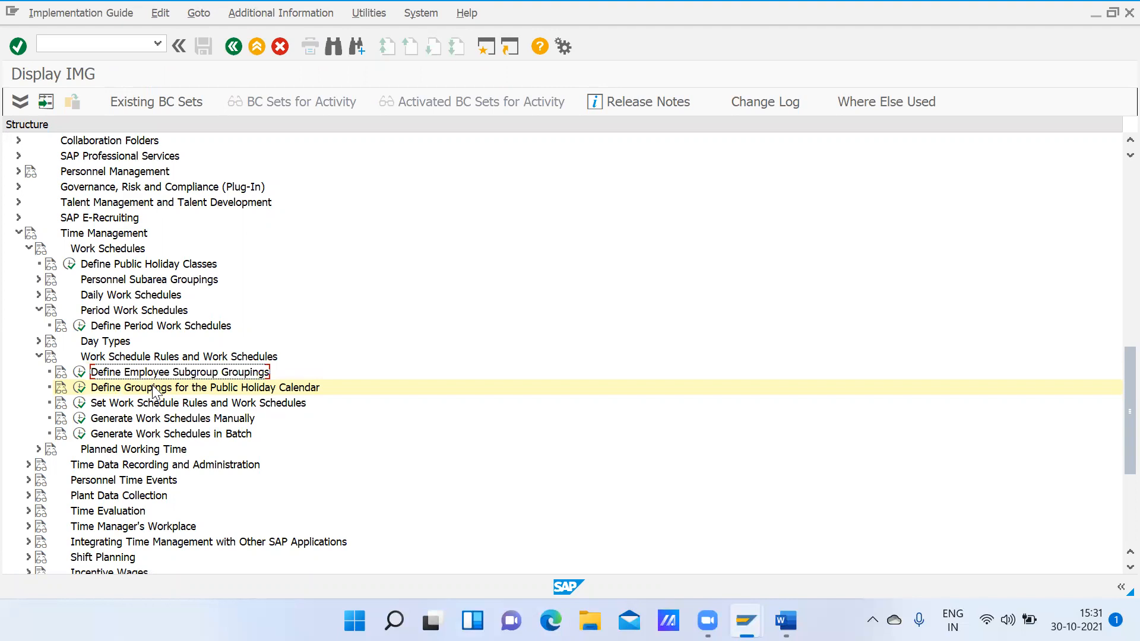
pyautogui.click(154, 392)
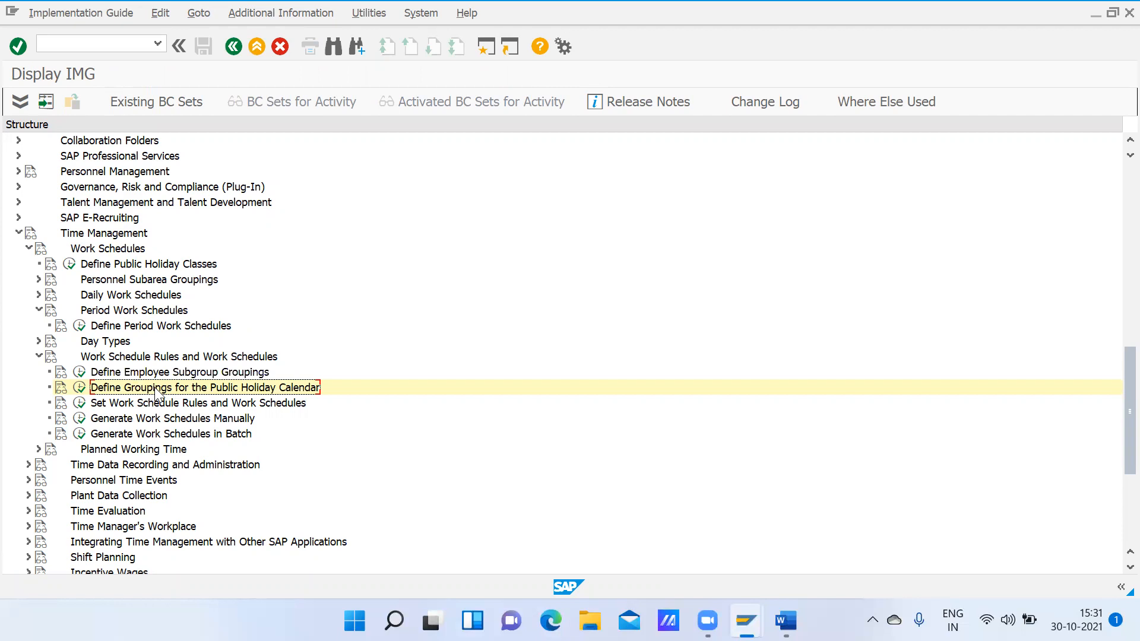
pyautogui.click(161, 404)
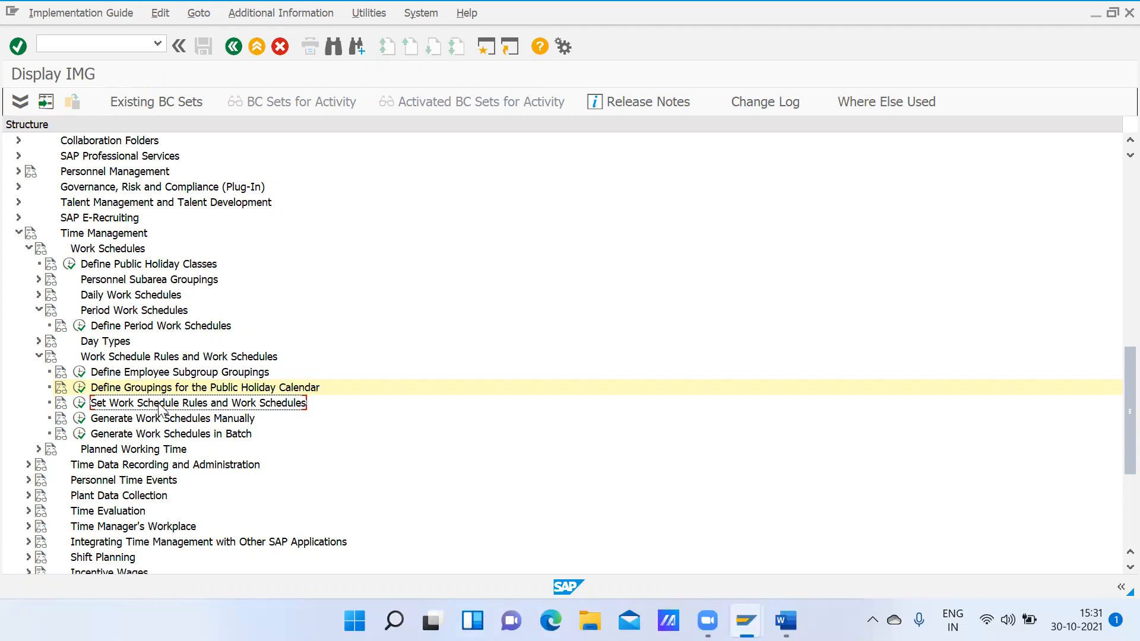
pyautogui.click(79, 402)
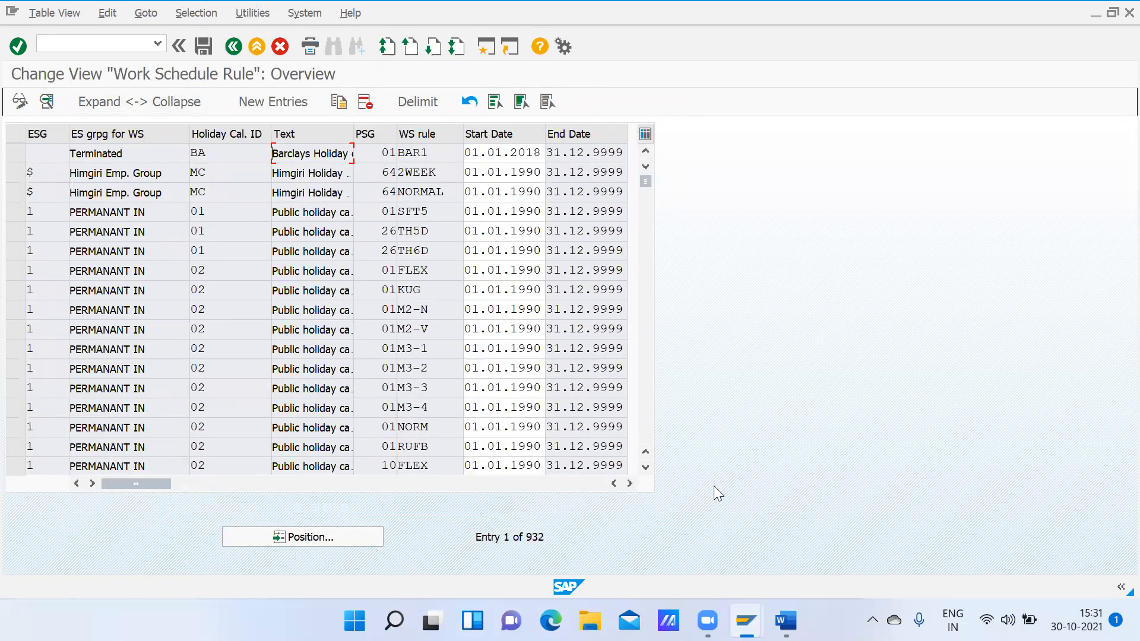
# - Switch to the Word document and enter "Set Work Schedule rule" as item 9 of the numbered list
pyautogui.click(785, 621)
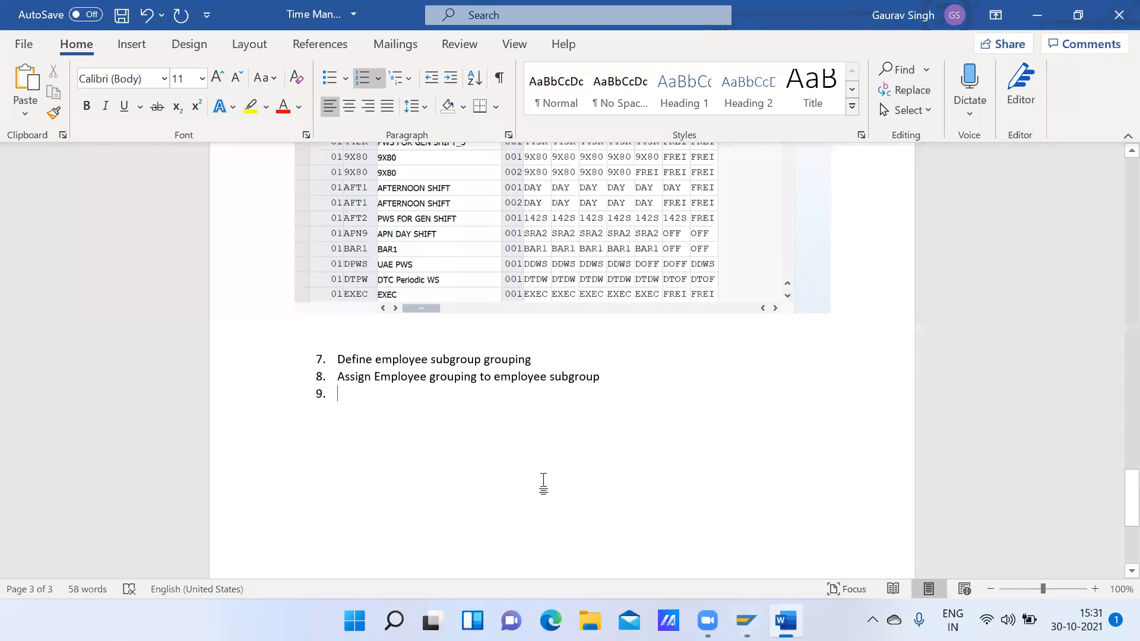
pyautogui.write('Set Worksc')
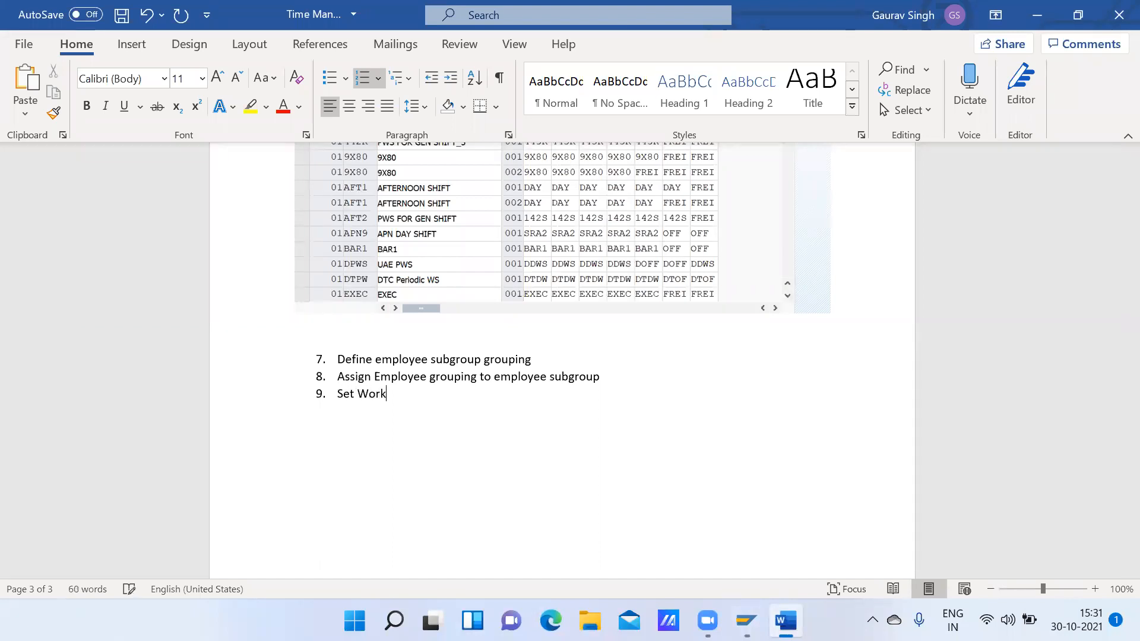
pyautogui.press('BackSpace')
pyautogui.press('BackSpace')
pyautogui.write('Schedule rule')
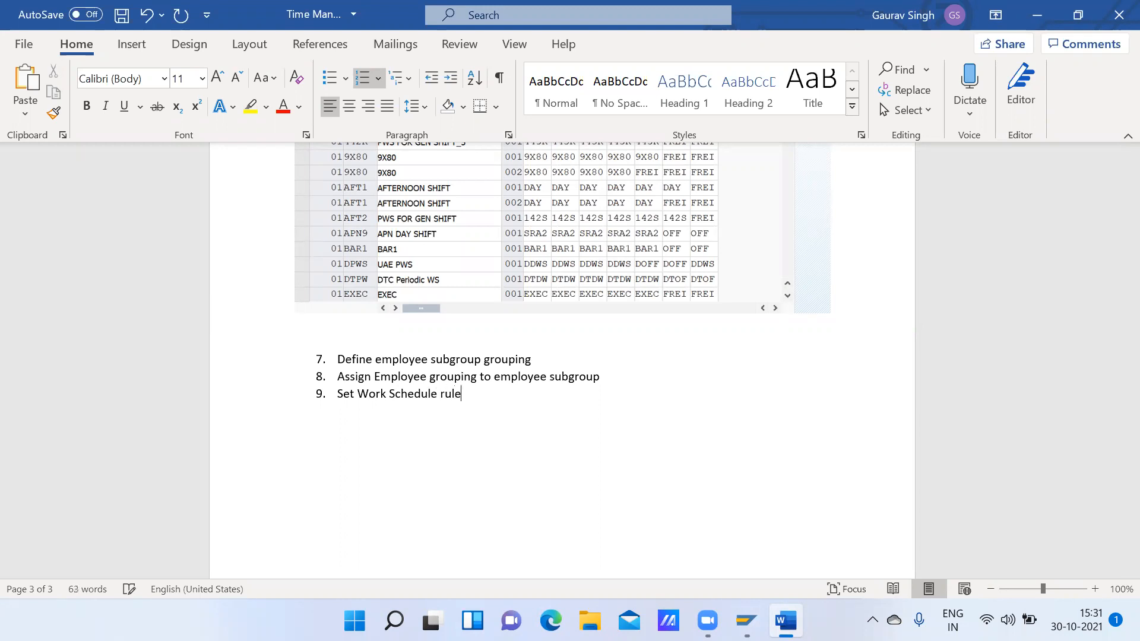
pyautogui.press('Return')
# - Return to SAP and open the details of work schedule rule SFT5 for ES grouping 1, holiday calendar 01 and PS grouping 01
pyautogui.hotkey('alt', 'Tab')
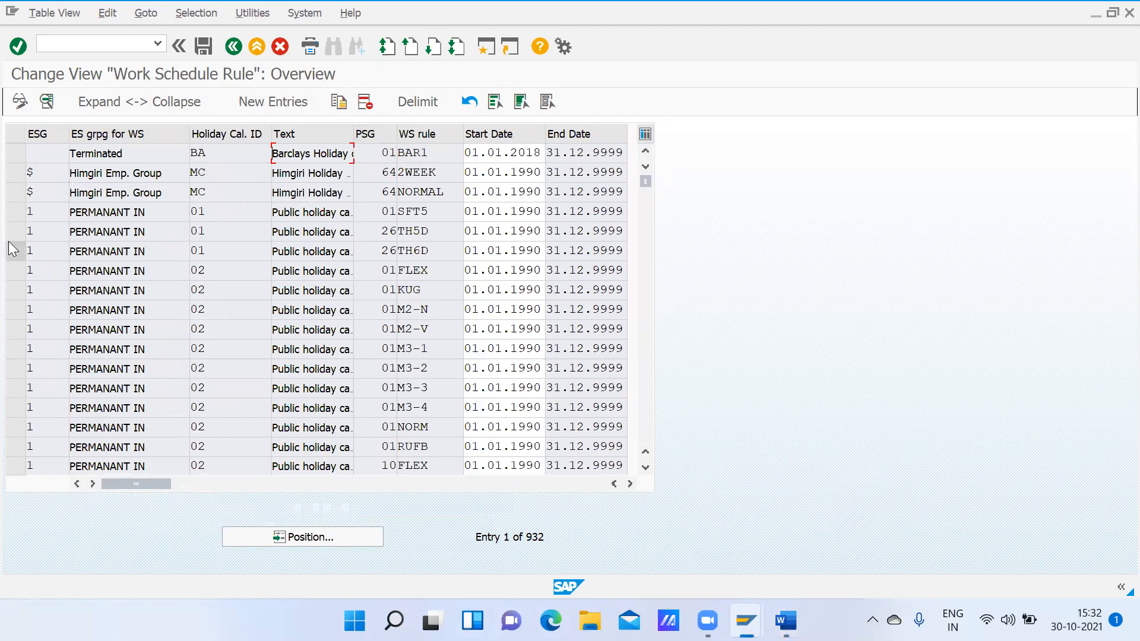
pyautogui.click(16, 217)
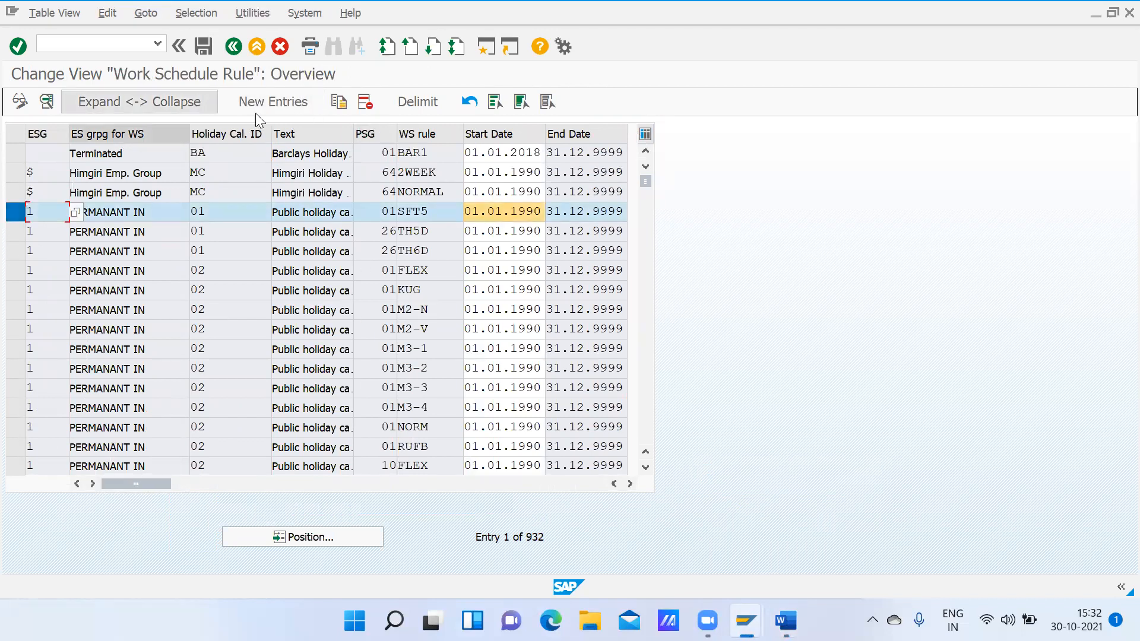
pyautogui.press('F2')
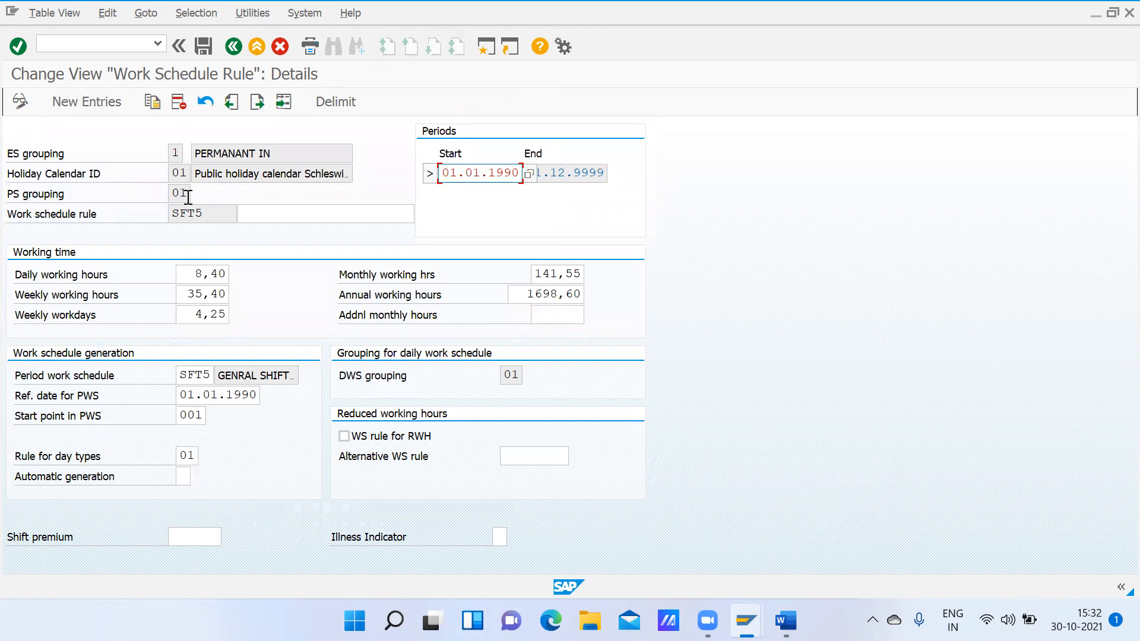
pyautogui.click(216, 214)
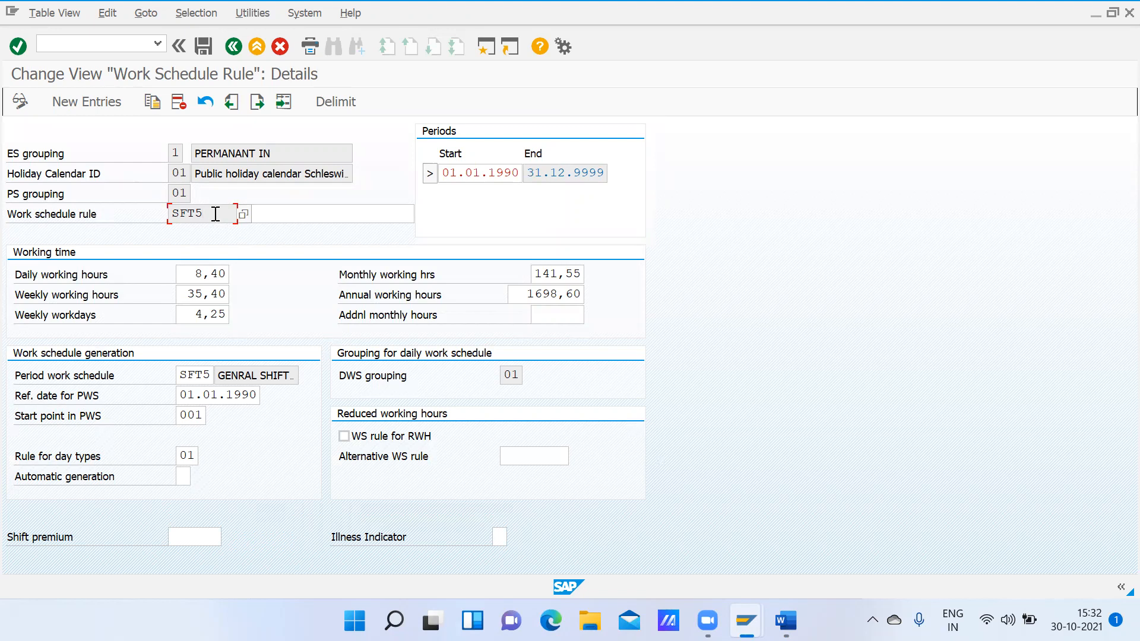
pyautogui.click(292, 215)
# - Capture the Work Schedule Rule details screen and paste the image into the Word document below item 9, removing the empty list number
pyautogui.press('super+shift+s')
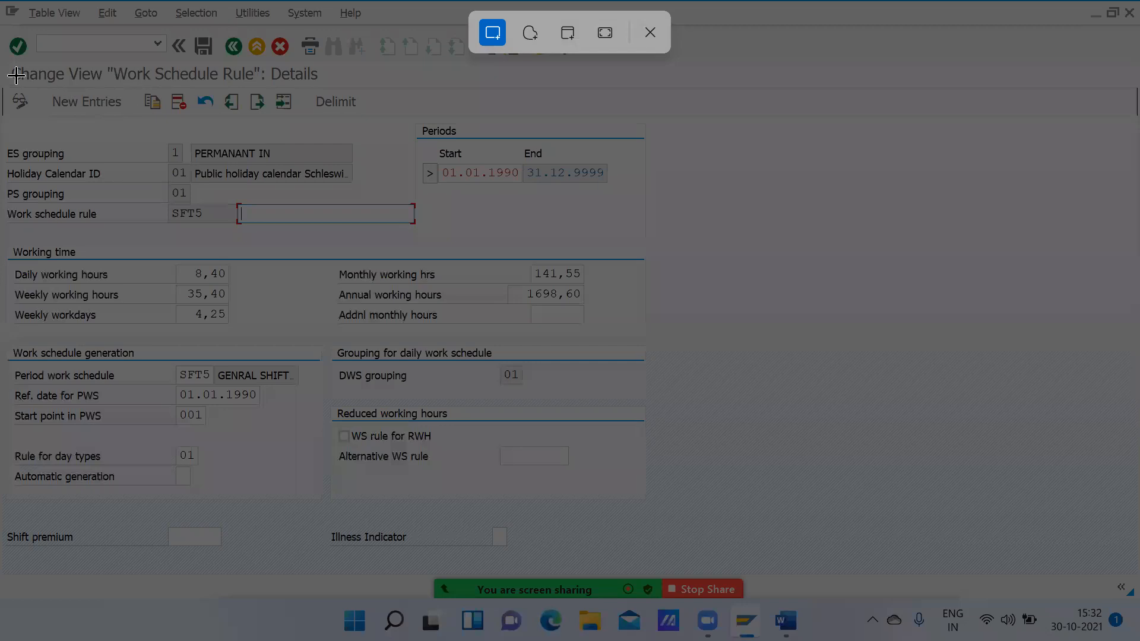
pyautogui.moveTo(1, 63); pyautogui.dragTo(681, 545)
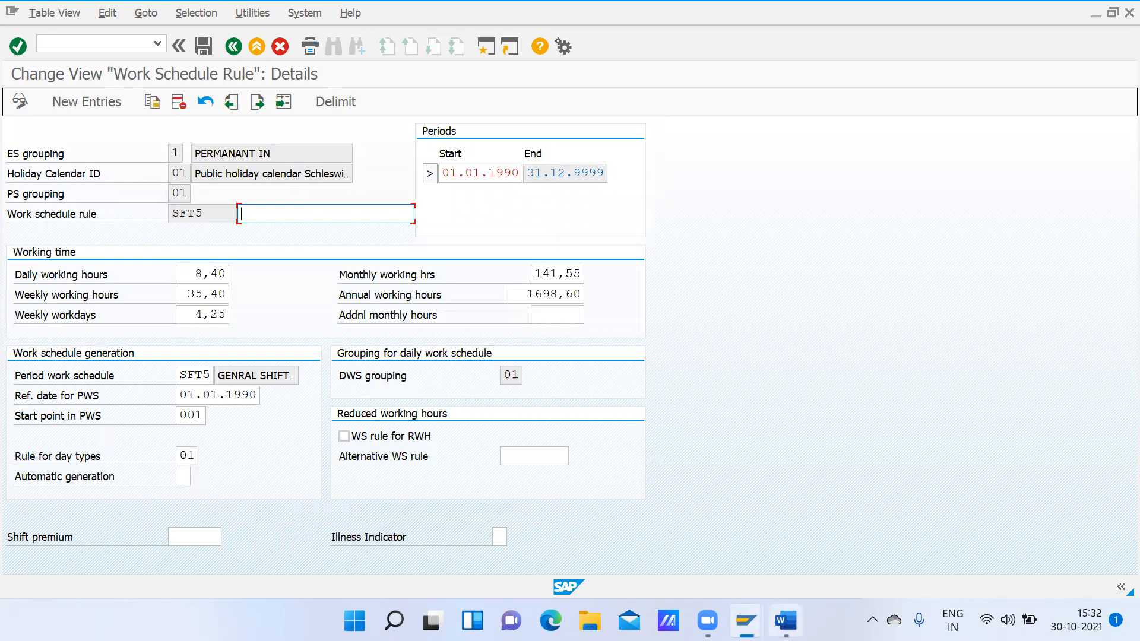
pyautogui.click(785, 621)
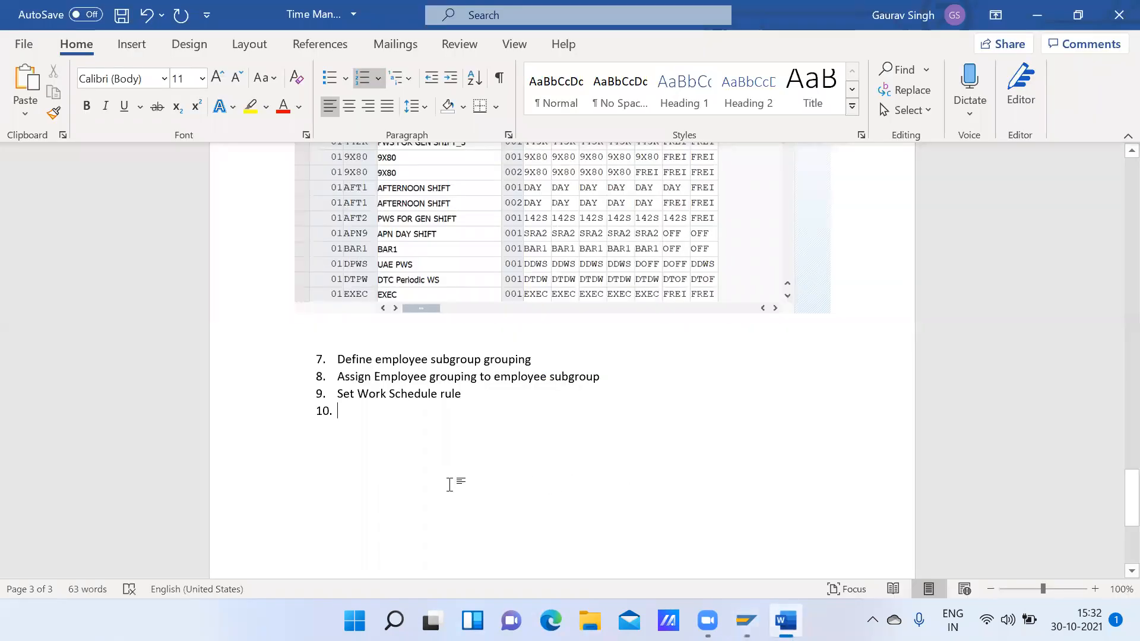
pyautogui.press('BackSpace')
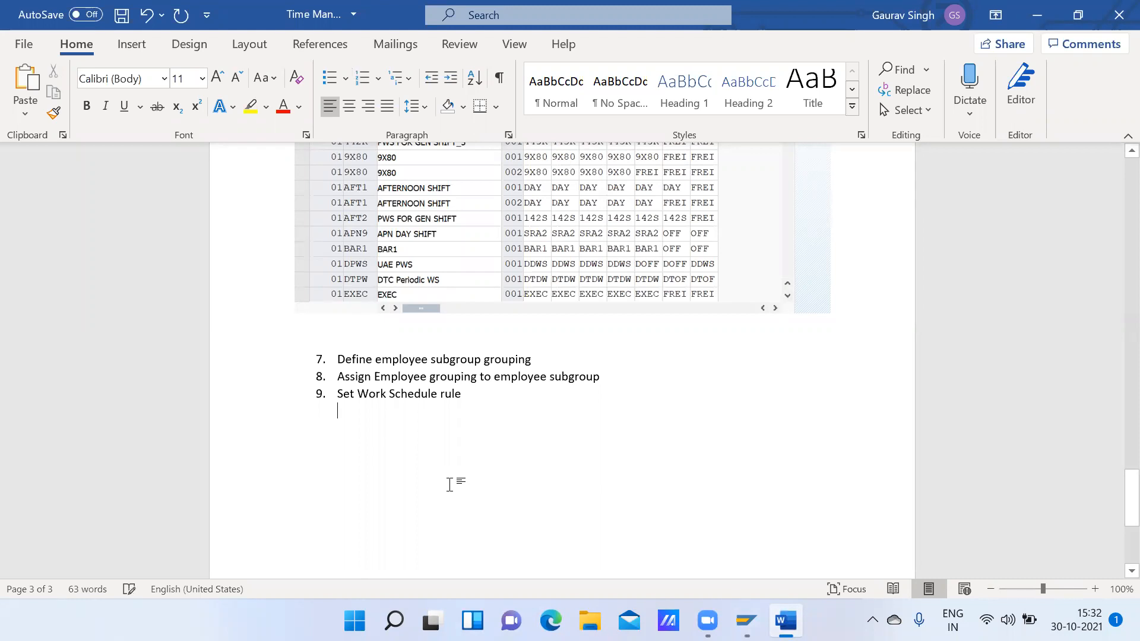
pyautogui.hotkey('ctrl', 'v')
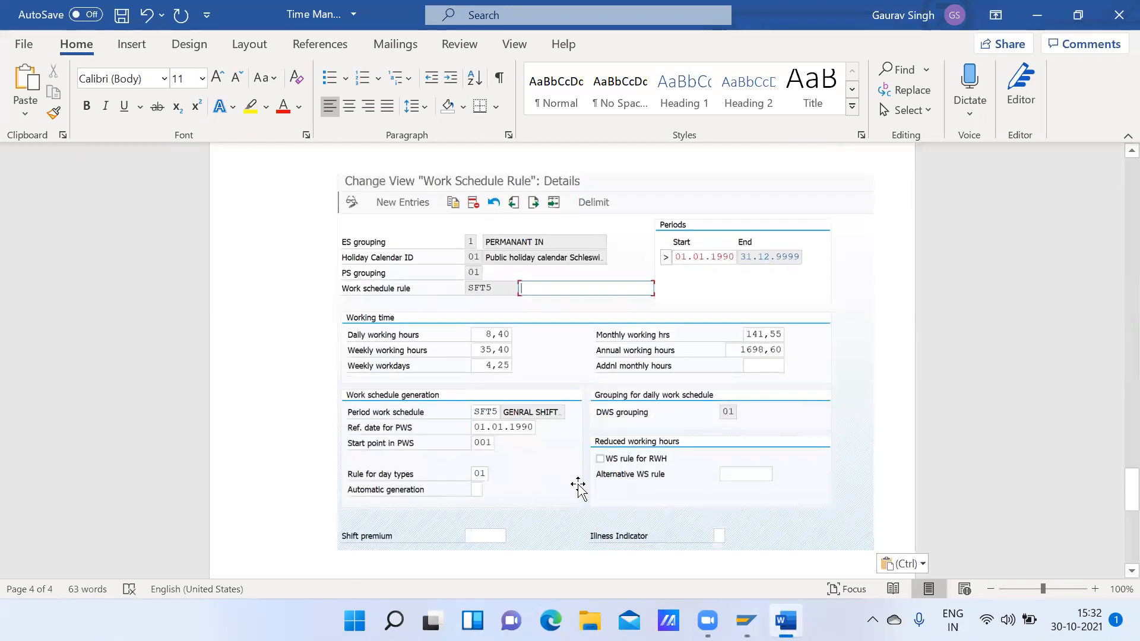
pyautogui.press('Return')
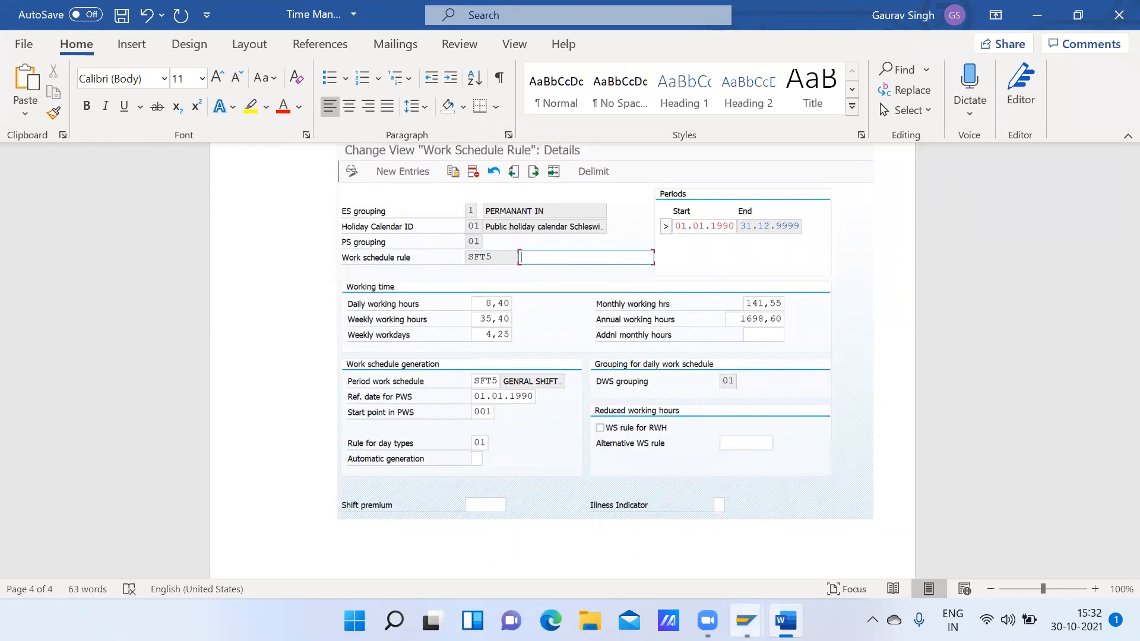
# - Switch back to SAP, view the possible period work schedules for DWS grouping 01, and close the list without choosing one
pyautogui.moveTo(746, 620)
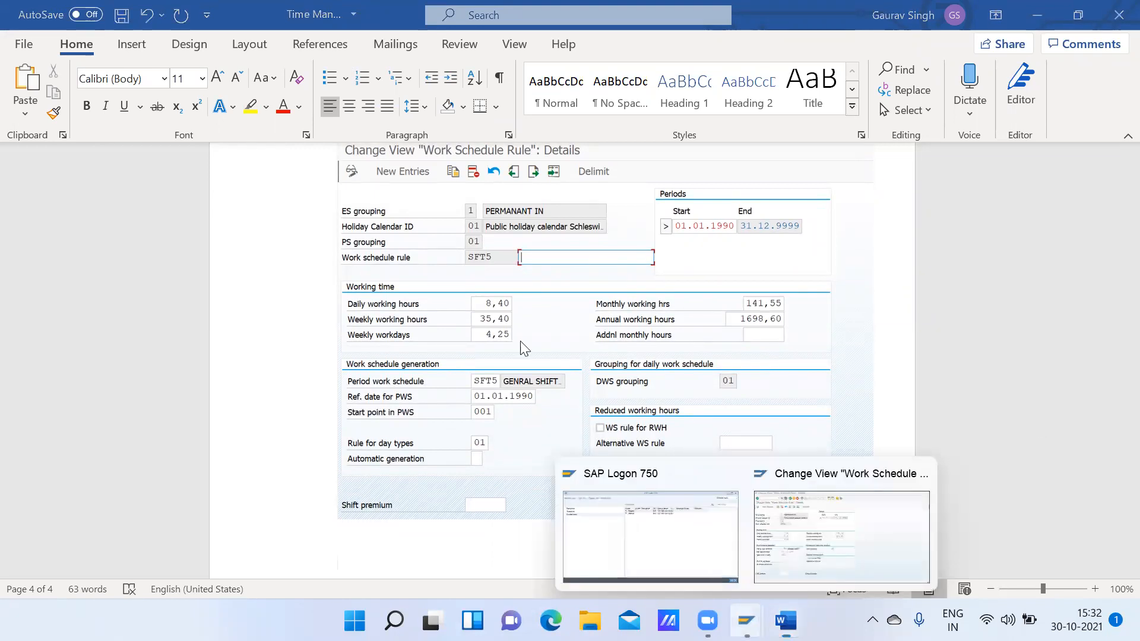
pyautogui.click(840, 528)
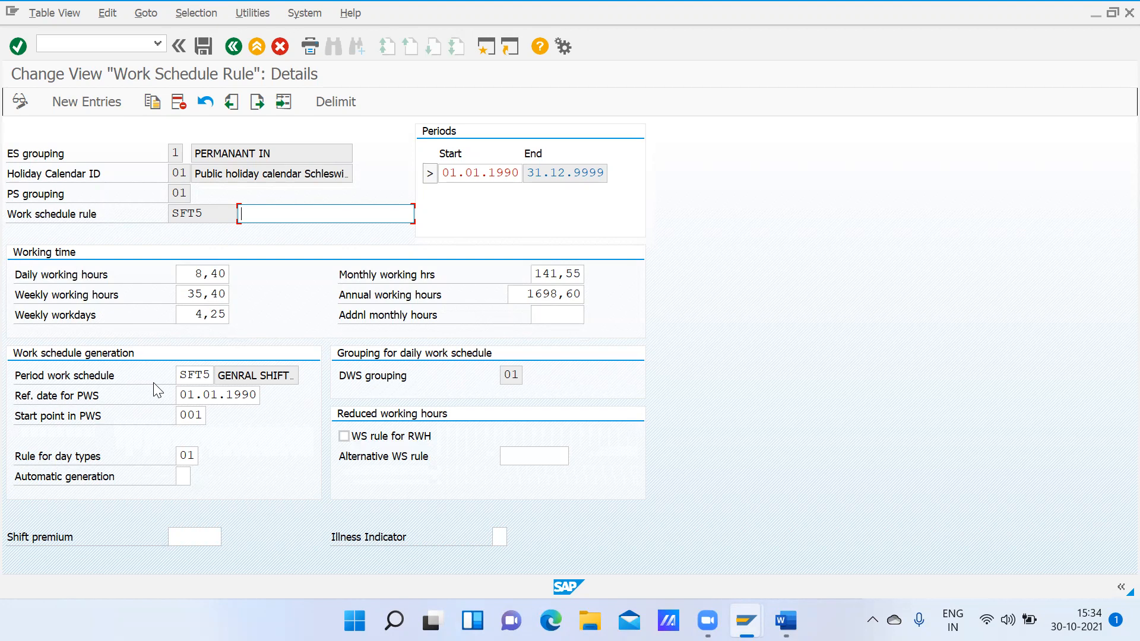
pyautogui.click(206, 376)
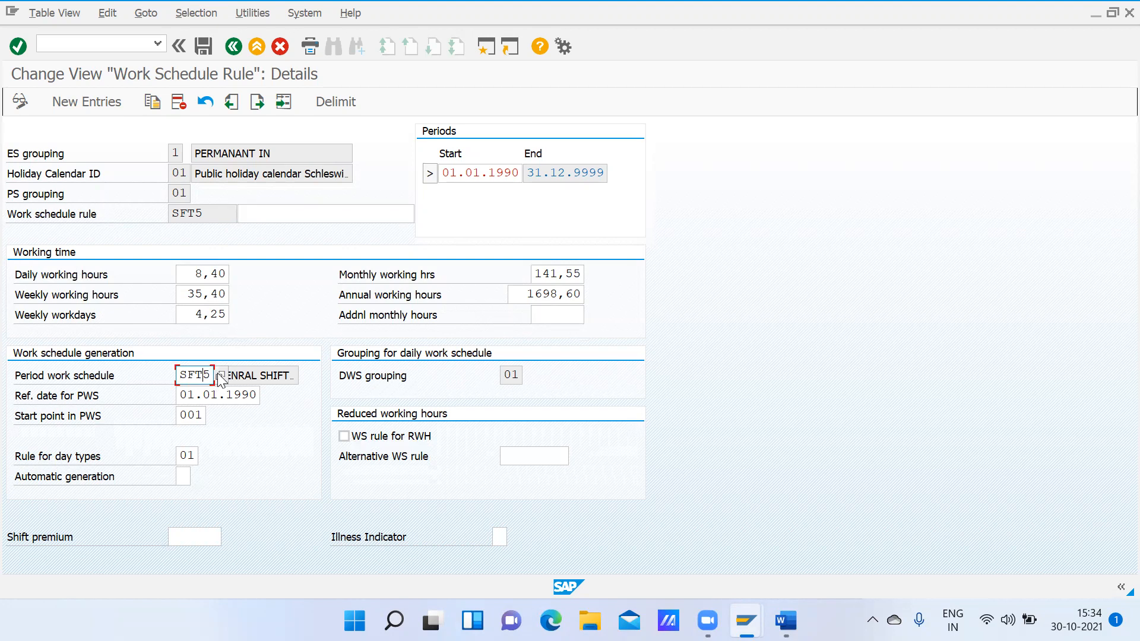
pyautogui.click(221, 376)
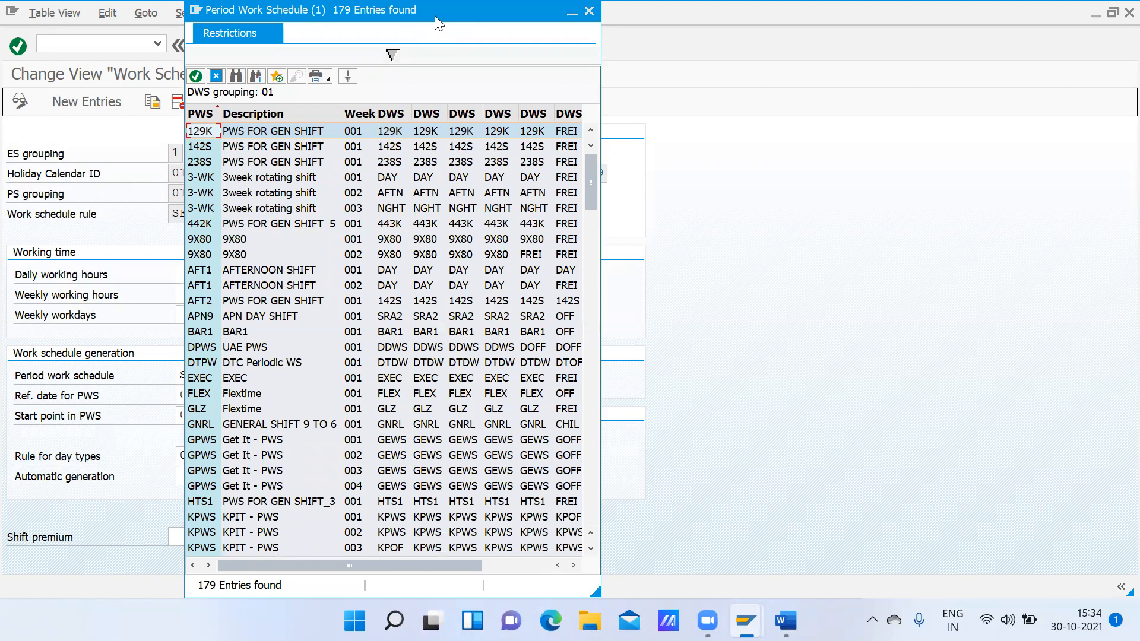
pyautogui.moveTo(439, 16); pyautogui.dragTo(520, 21)
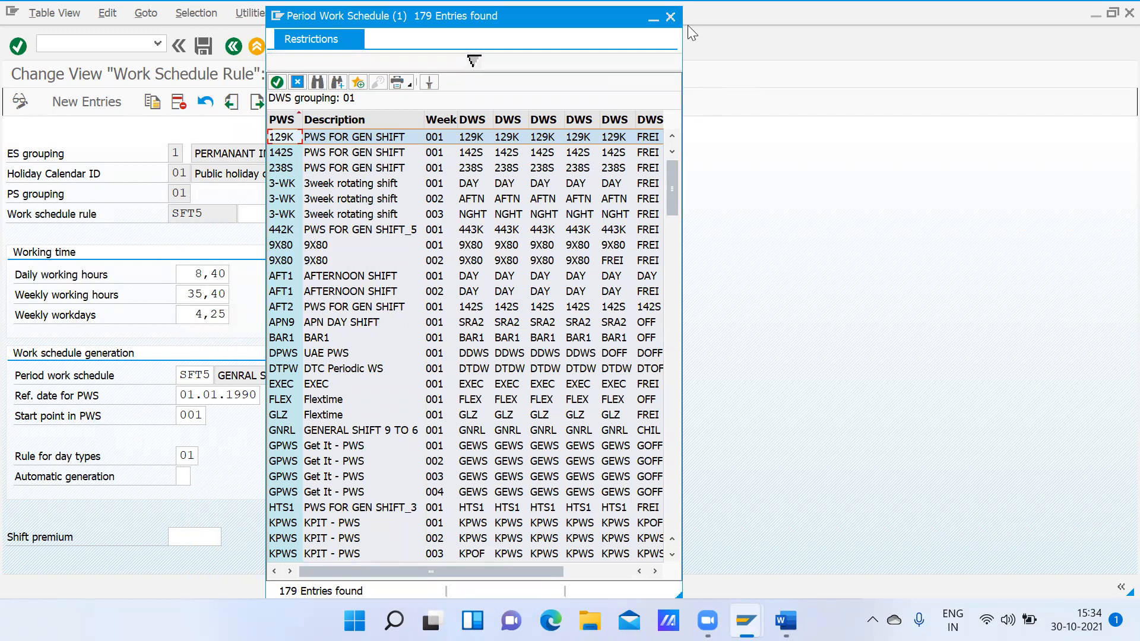
pyautogui.click(672, 17)
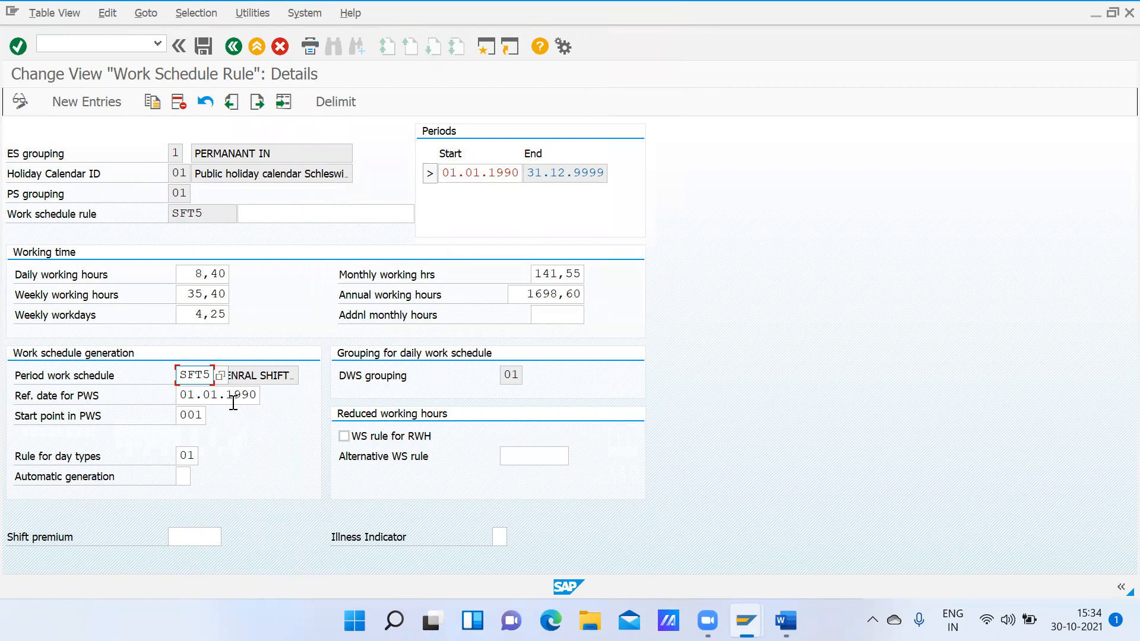
# - Open the Windows calendar and expand it to view the October 2021 month
pyautogui.click(1086, 621)
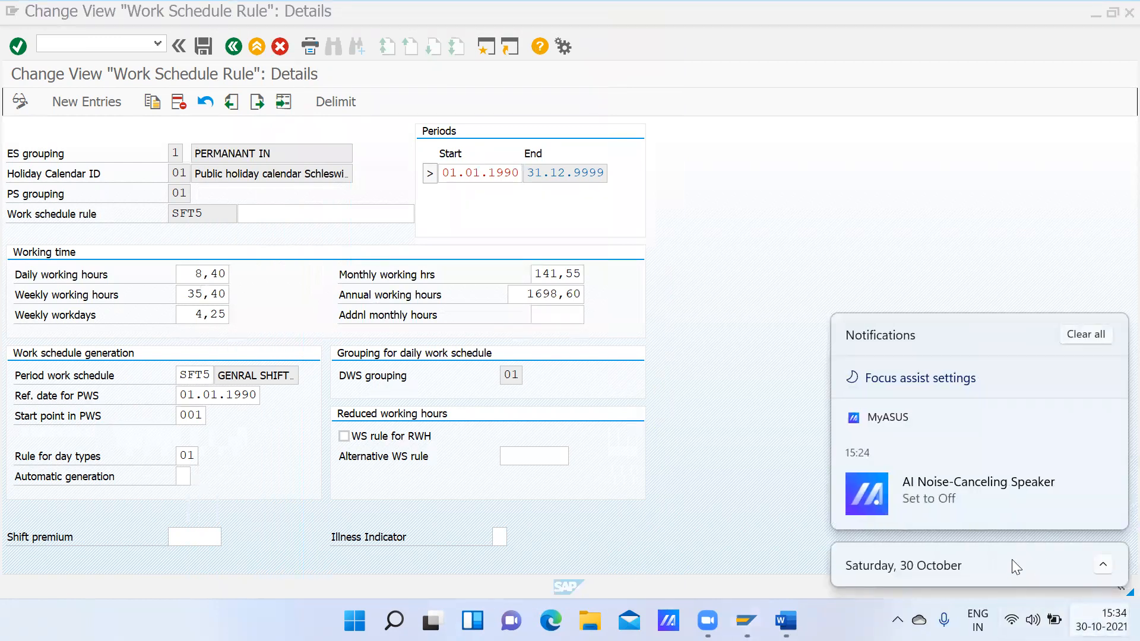
pyautogui.click(1104, 565)
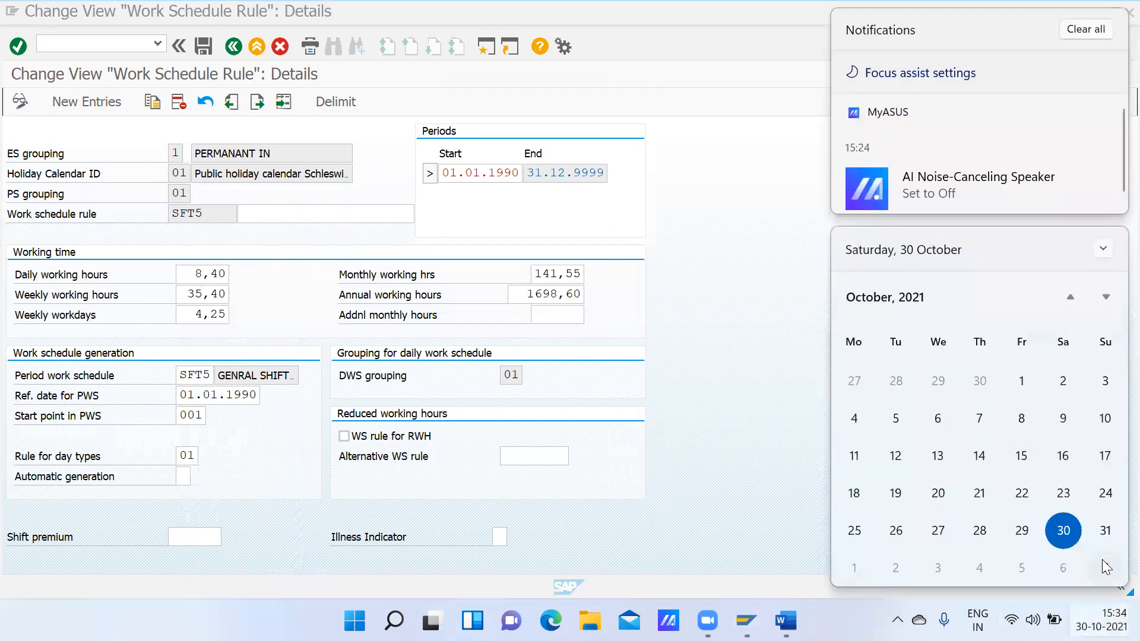
pyautogui.click(1101, 249)
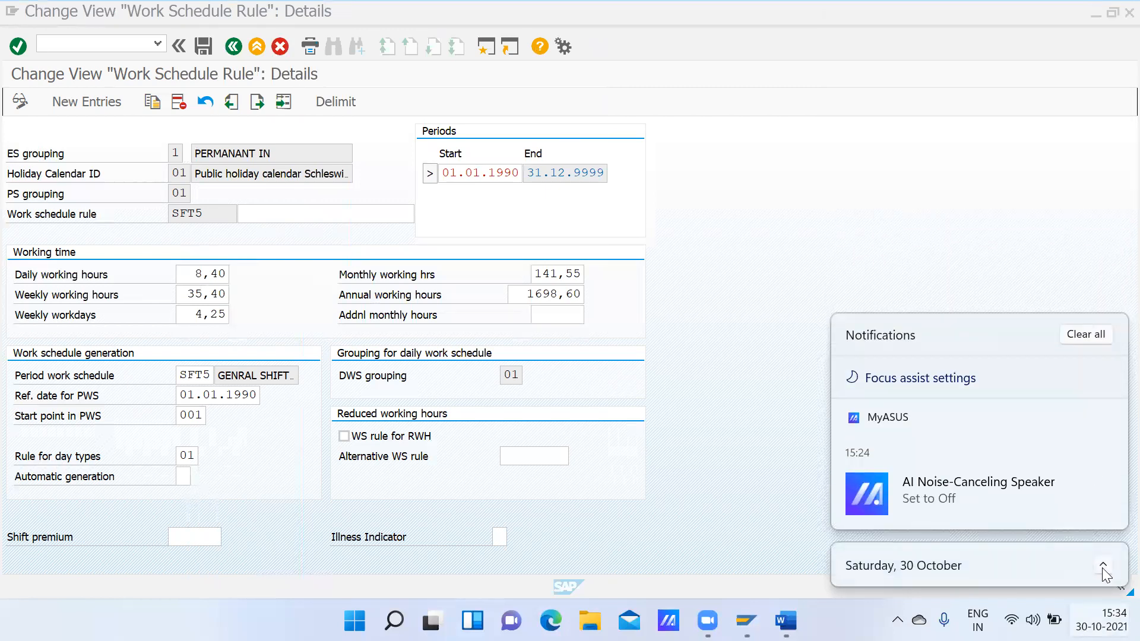
pyautogui.click(1103, 566)
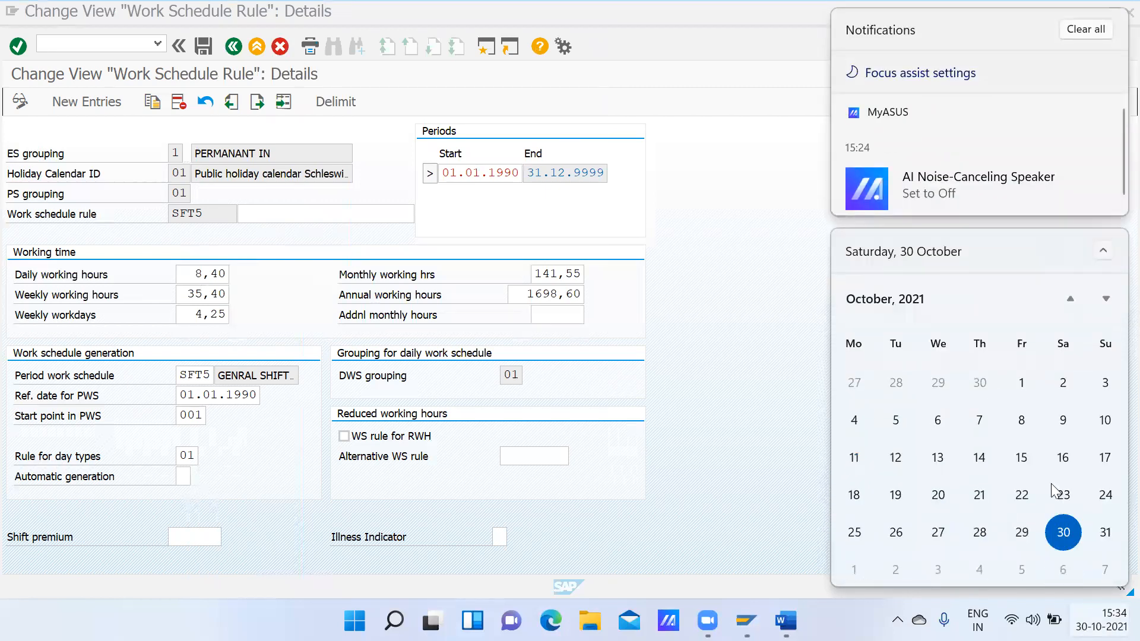
# - Browse the Windows calendar back to January 1990, check the weekday of the 1st, and close the calendar
pyautogui.click(868, 302)
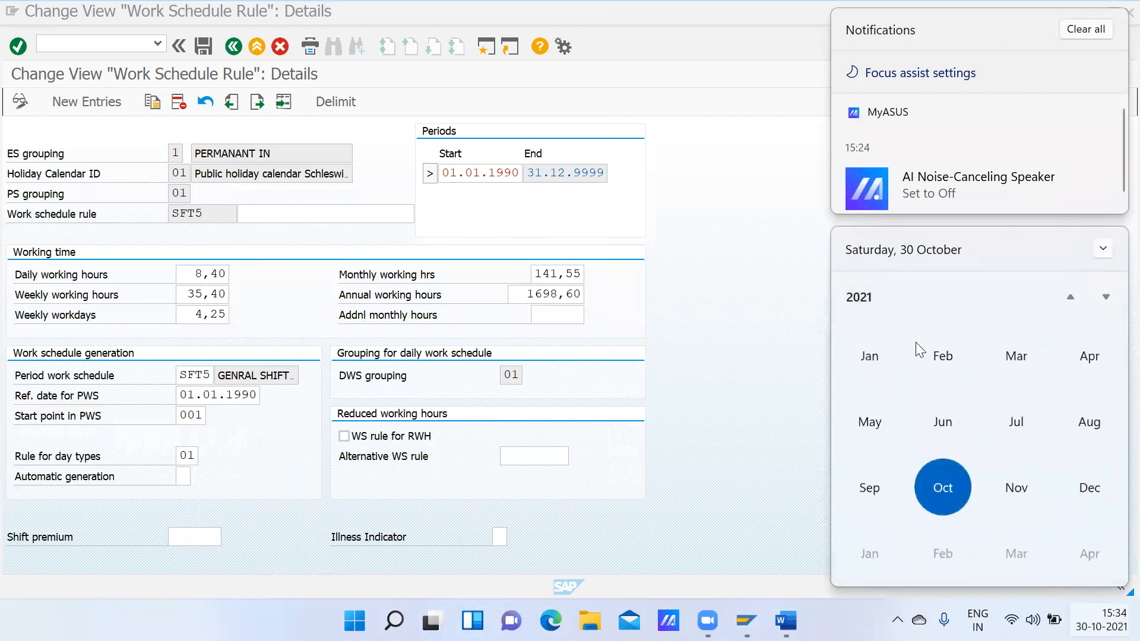
pyautogui.click(1074, 297)
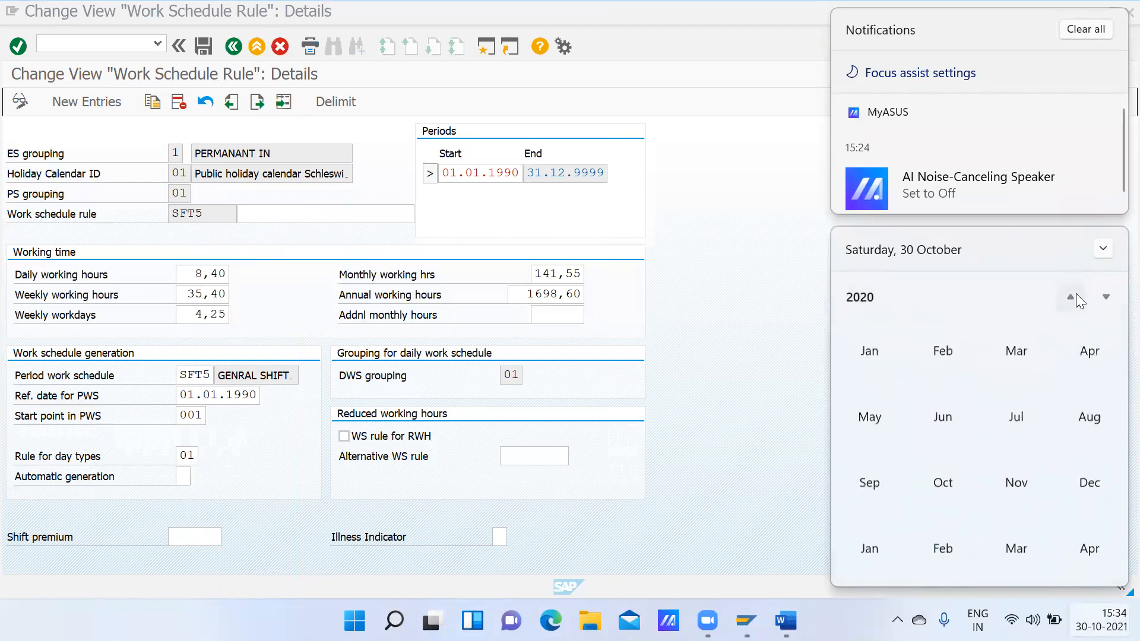
pyautogui.click(1071, 297)
pyautogui.click(1072, 297)
pyautogui.click(1071, 297)
pyautogui.click(1071, 297)
pyautogui.click(1071, 297)
pyautogui.click(1072, 296)
pyautogui.click(1071, 297)
pyautogui.click(1076, 294)
pyautogui.doubleClick(1076, 294)
pyautogui.doubleClick(1075, 294)
pyautogui.doubleClick(1076, 294)
pyautogui.doubleClick(1075, 294)
pyautogui.click(1076, 295)
pyautogui.doubleClick(1076, 294)
pyautogui.click(1075, 294)
pyautogui.doubleClick(1076, 294)
pyautogui.click(1075, 294)
pyautogui.doubleClick(1076, 295)
pyautogui.click(1076, 295)
pyautogui.doubleClick(1076, 294)
pyautogui.click(1076, 294)
pyautogui.doubleClick(1076, 294)
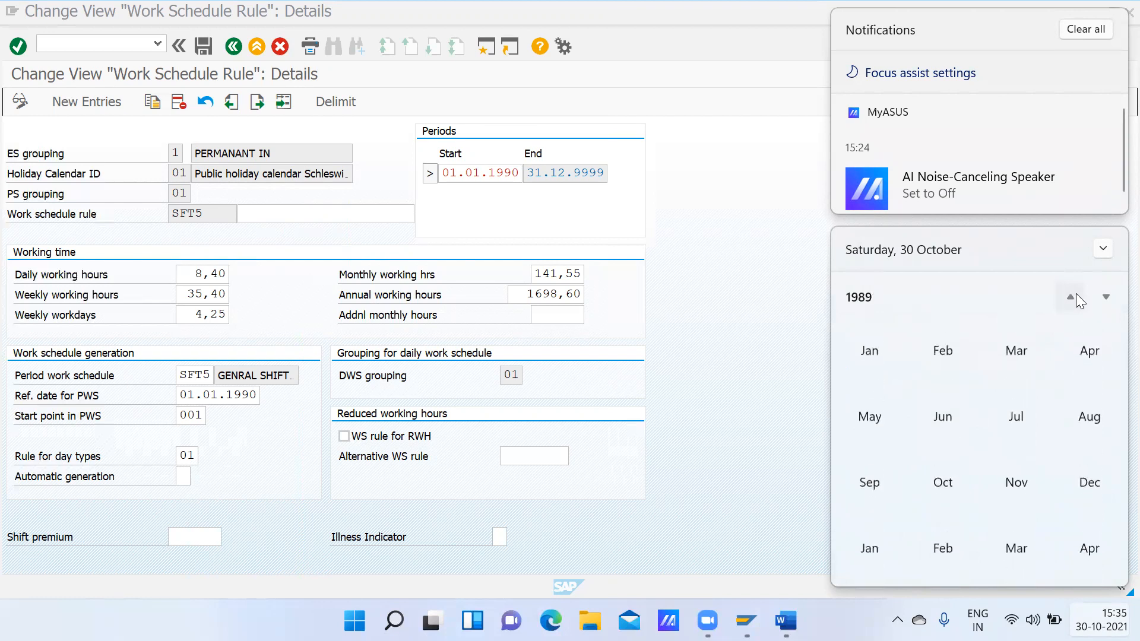
pyautogui.click(1099, 297)
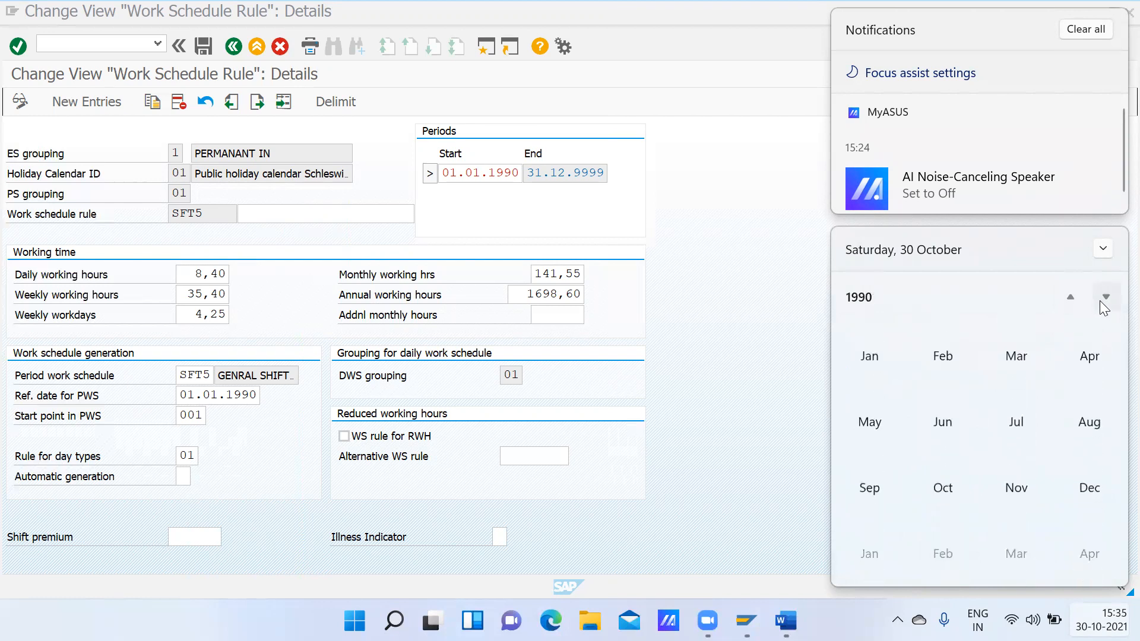
pyautogui.click(863, 358)
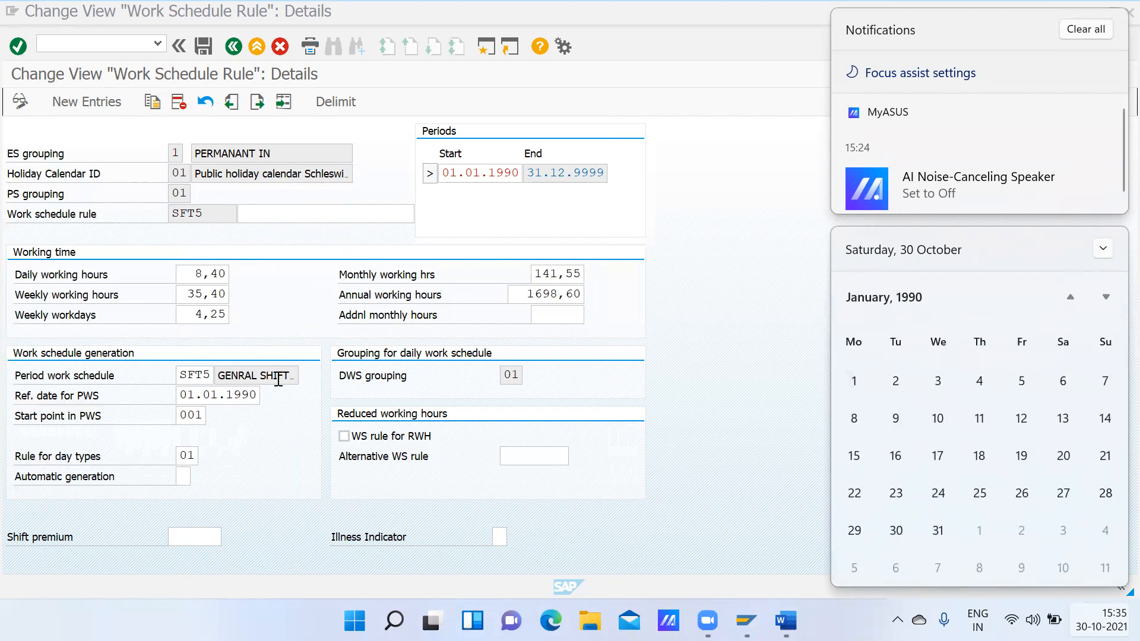
pyautogui.click(800, 481)
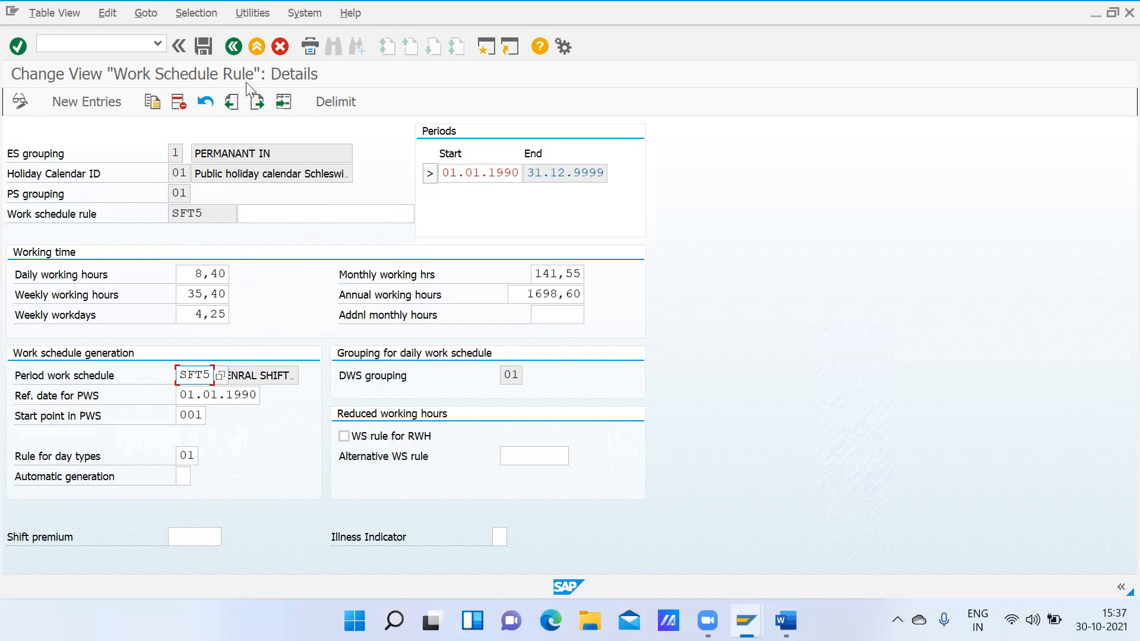
# - Leave the SFT5 rule for the IMG structure, open Generate Work Schedules Manually, and exit the activity
pyautogui.click(234, 46)
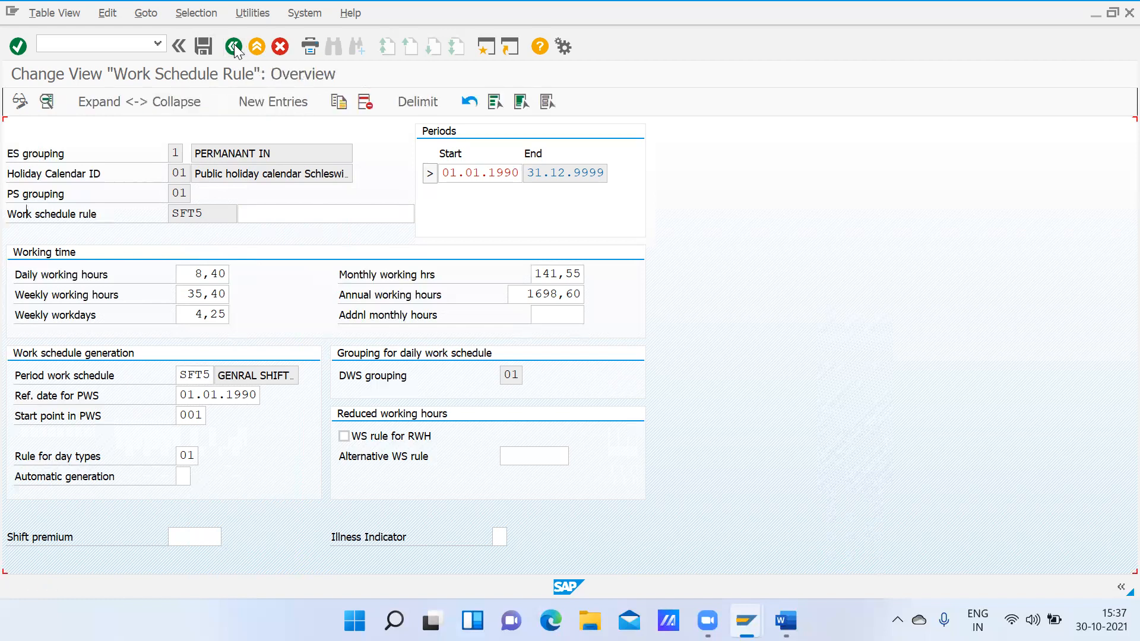
pyautogui.click(17, 215)
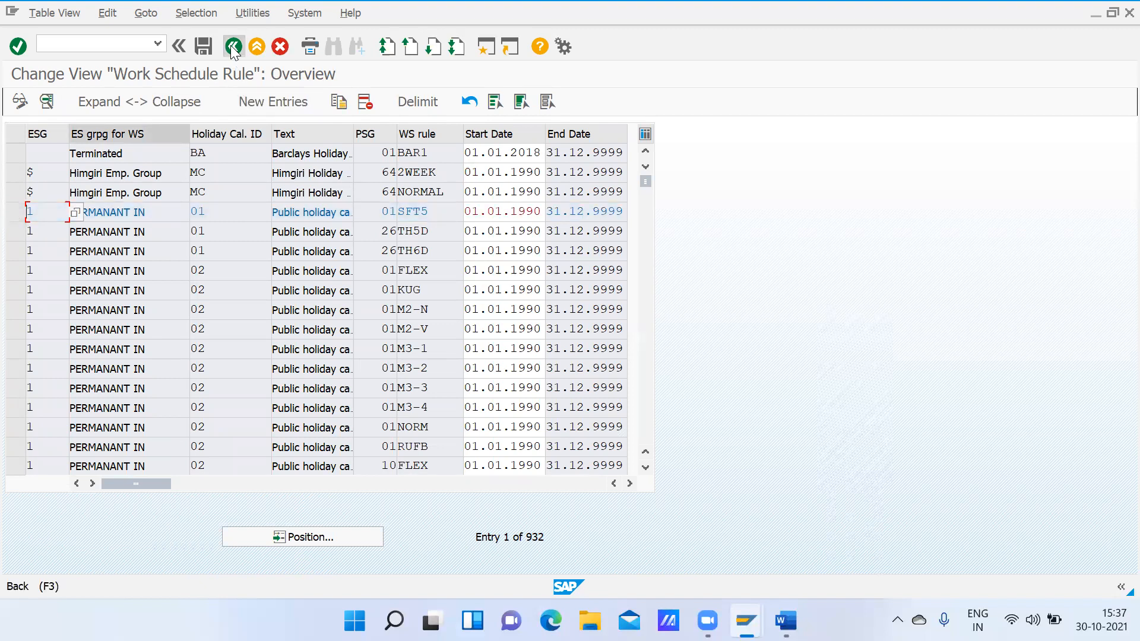
pyautogui.click(234, 47)
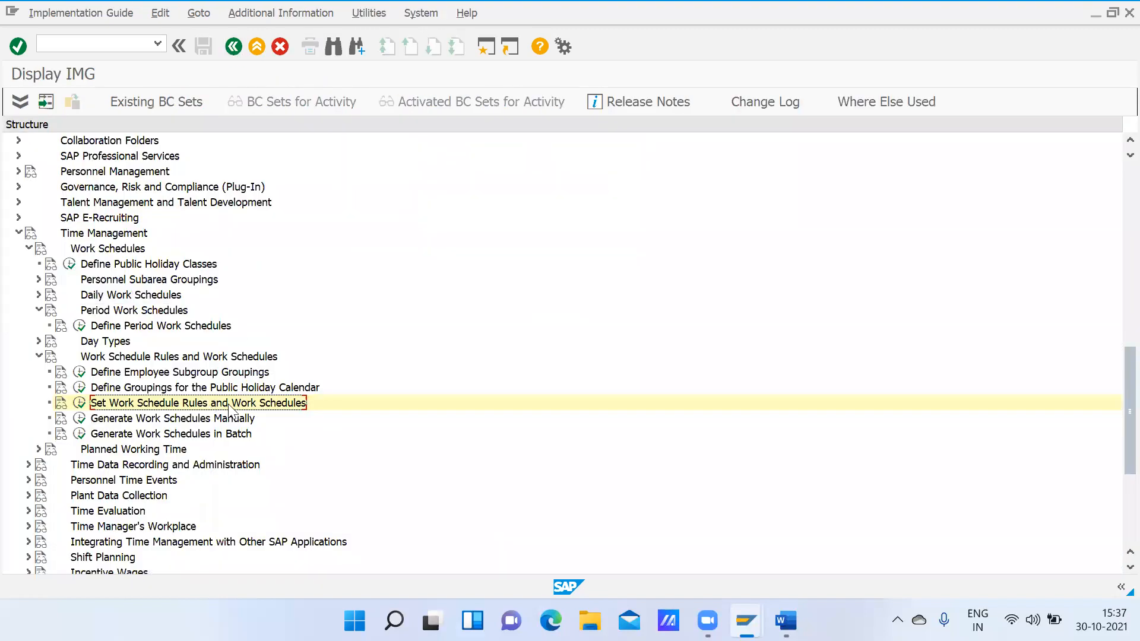
pyautogui.click(184, 423)
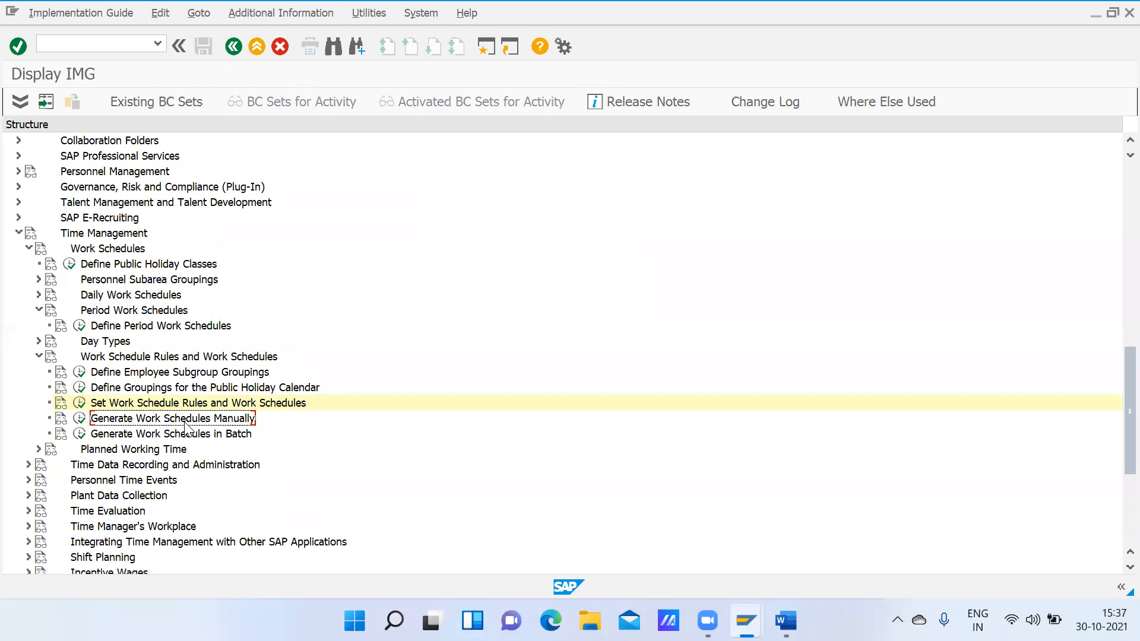
pyautogui.click(81, 419)
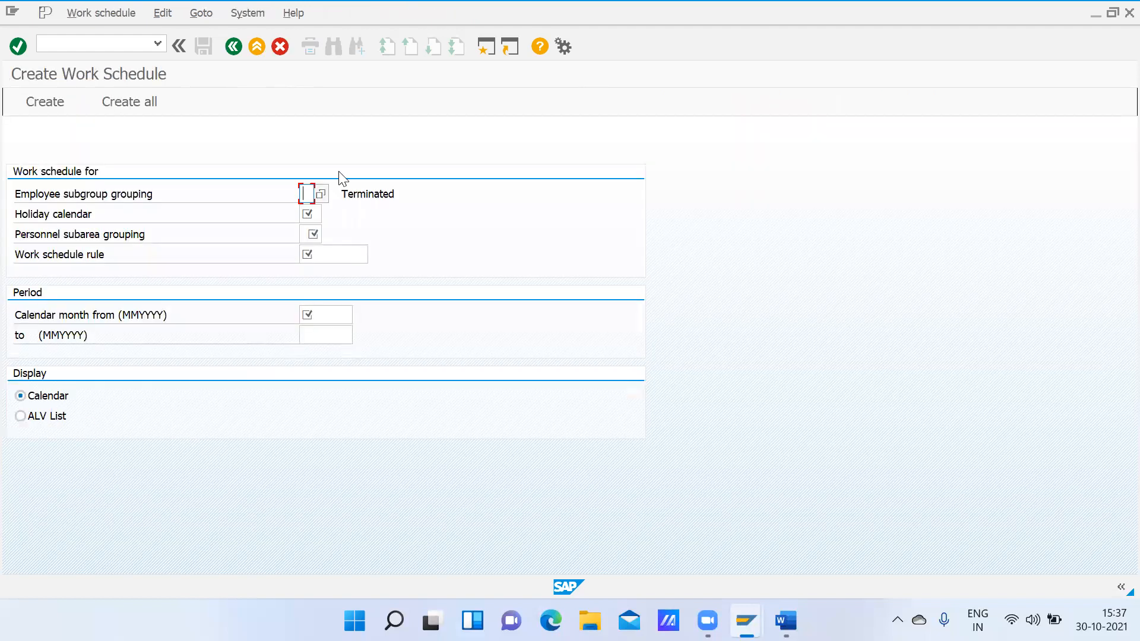
pyautogui.click(111, 12)
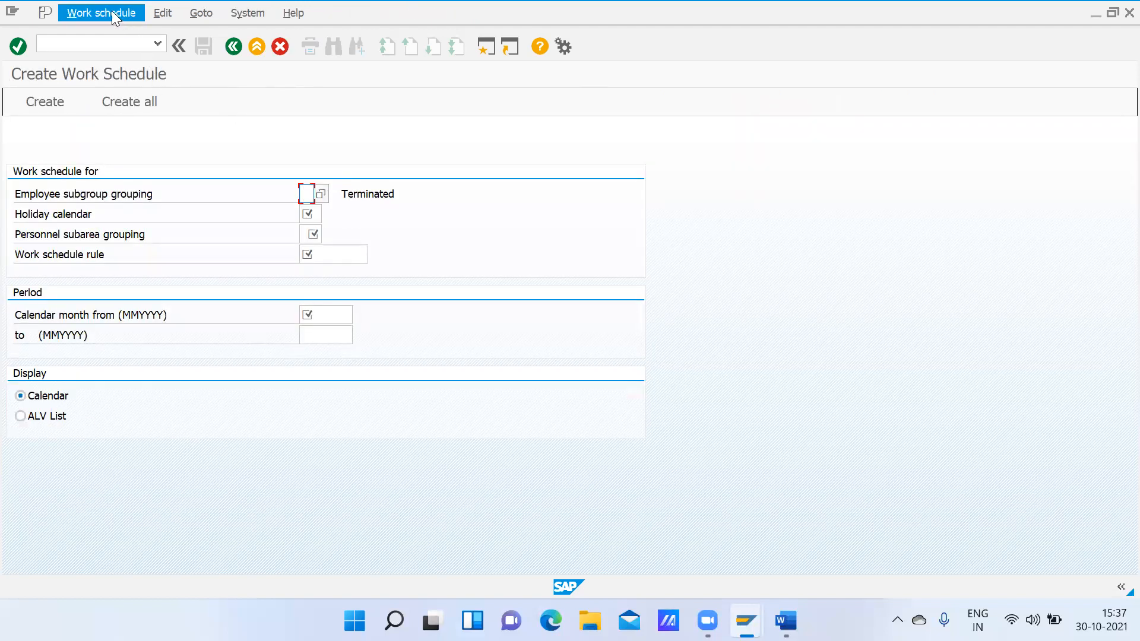
pyautogui.click(115, 90)
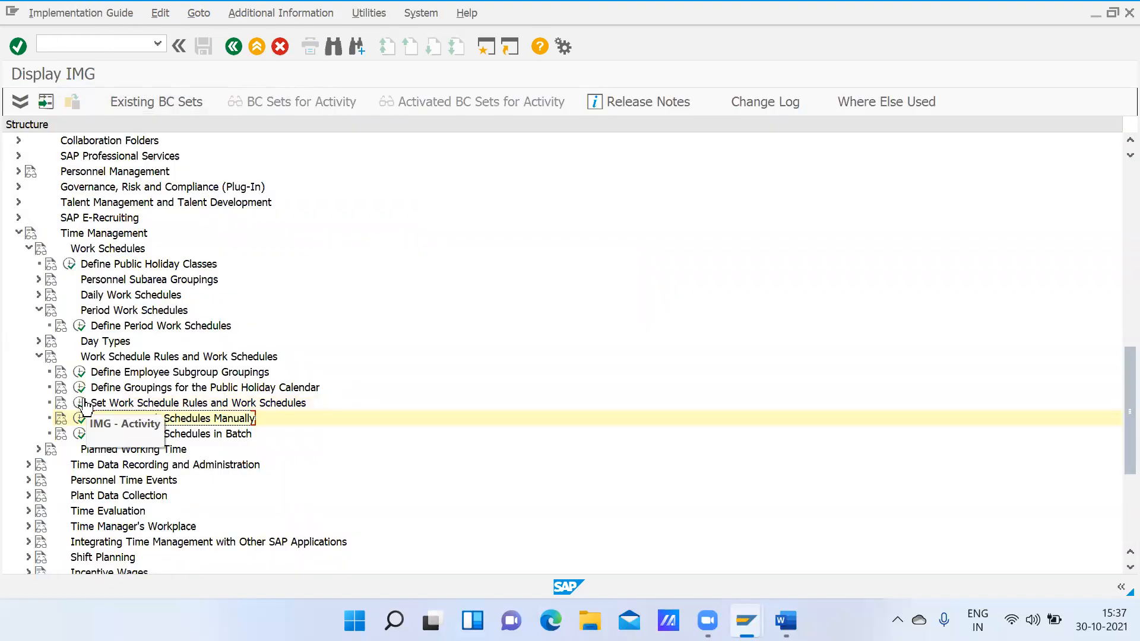
# - Reopen Generate Work Schedules Manually, choose the display mode for the work schedule, and return to the IMG structure
pyautogui.click(79, 417)
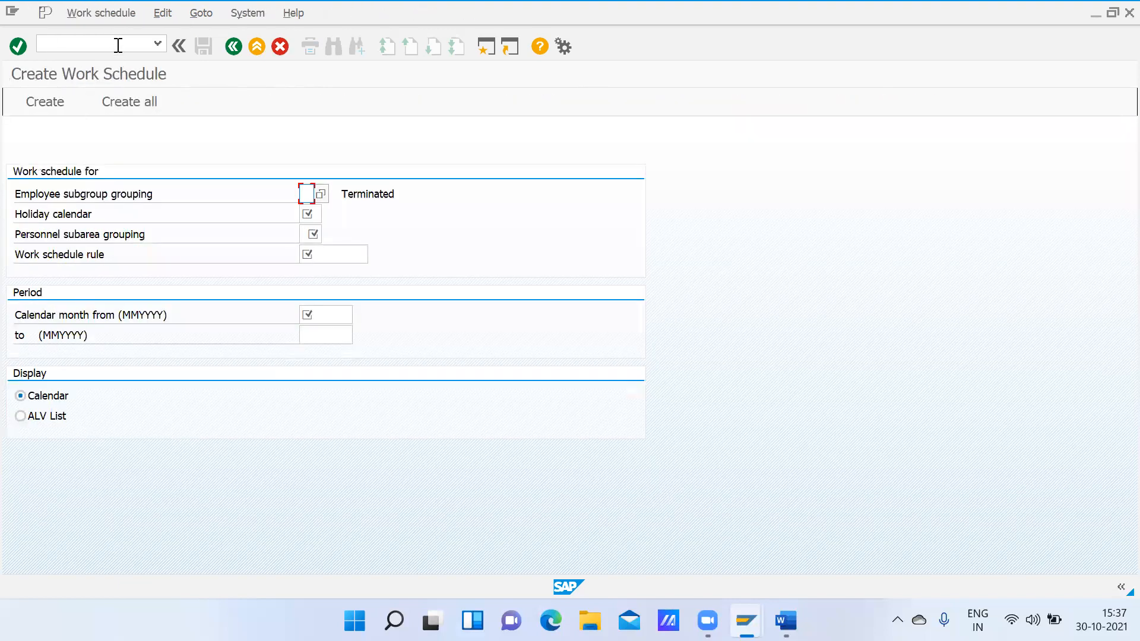
pyautogui.click(105, 12)
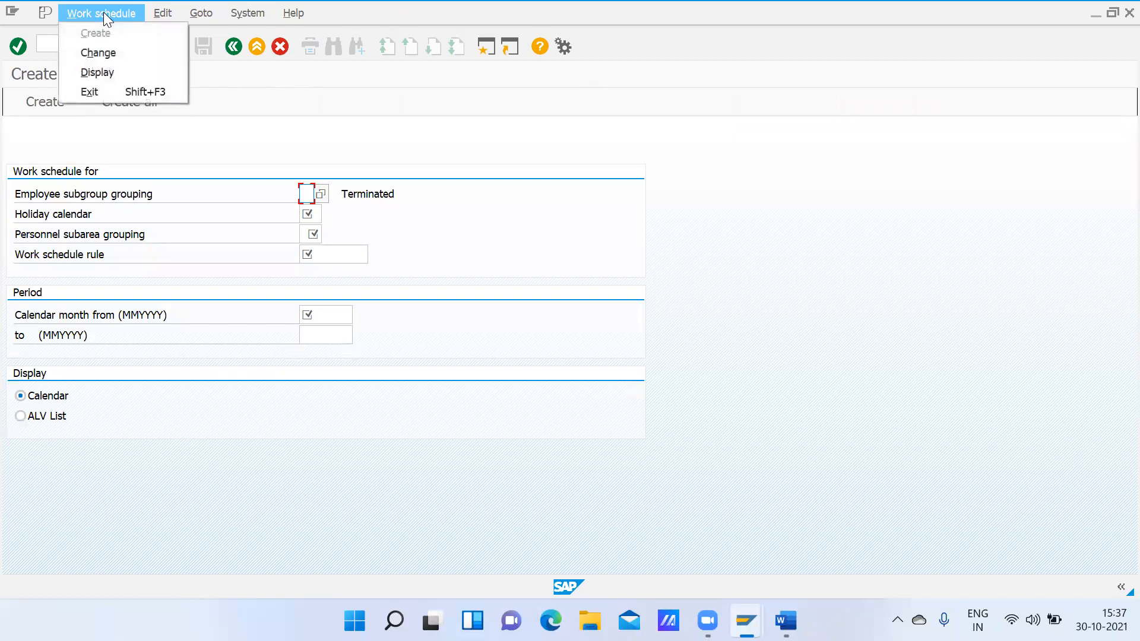
pyautogui.click(111, 73)
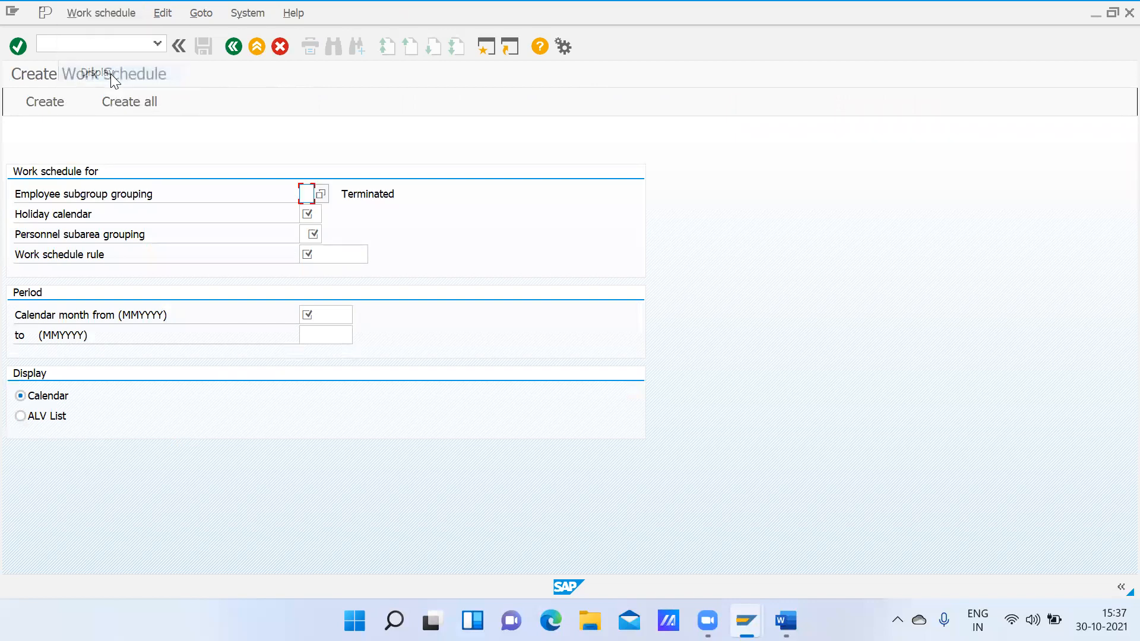
pyautogui.click(232, 49)
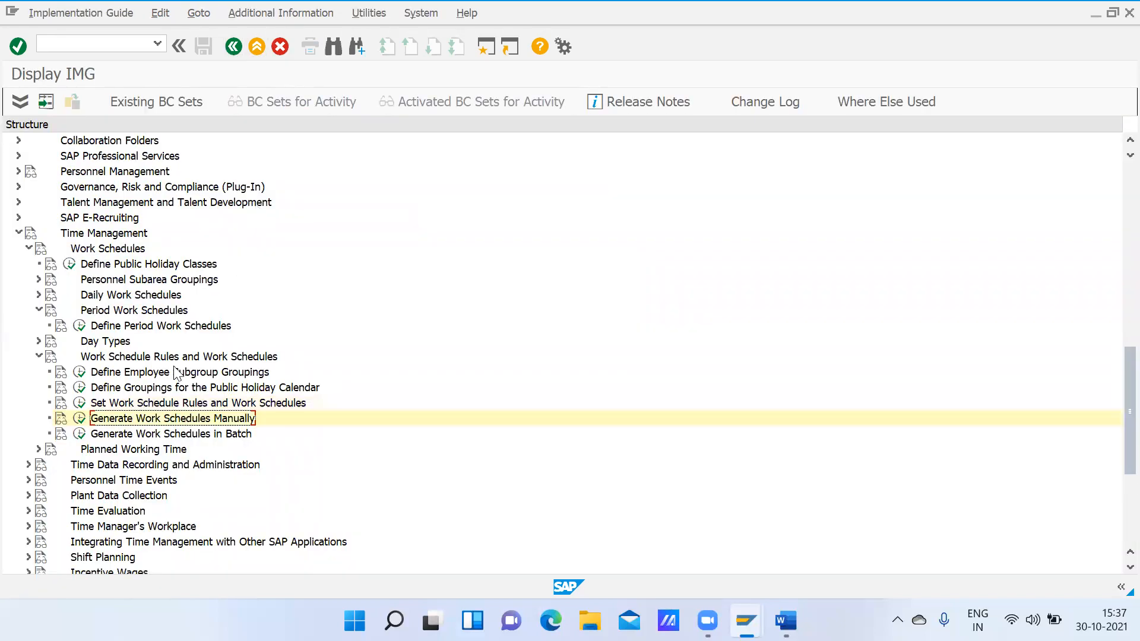
# - Open Set Work Schedule Rules and Work Schedules, select the Himgiri 2WEEK rule, and look through the list for other employee groupings and rules
pyautogui.click(79, 404)
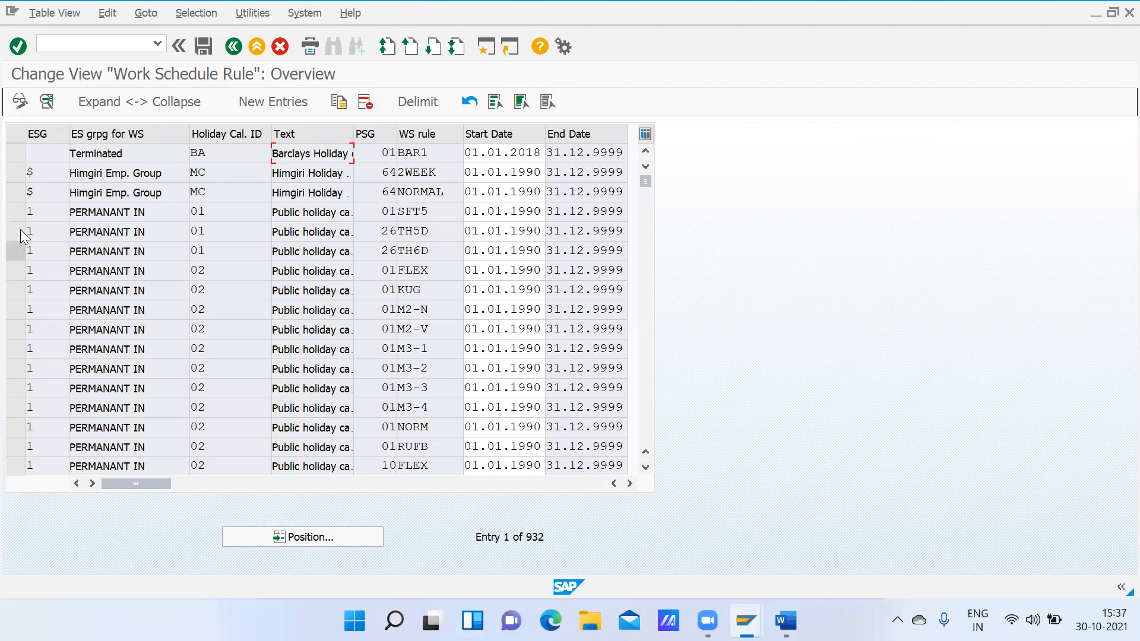
pyautogui.click(19, 178)
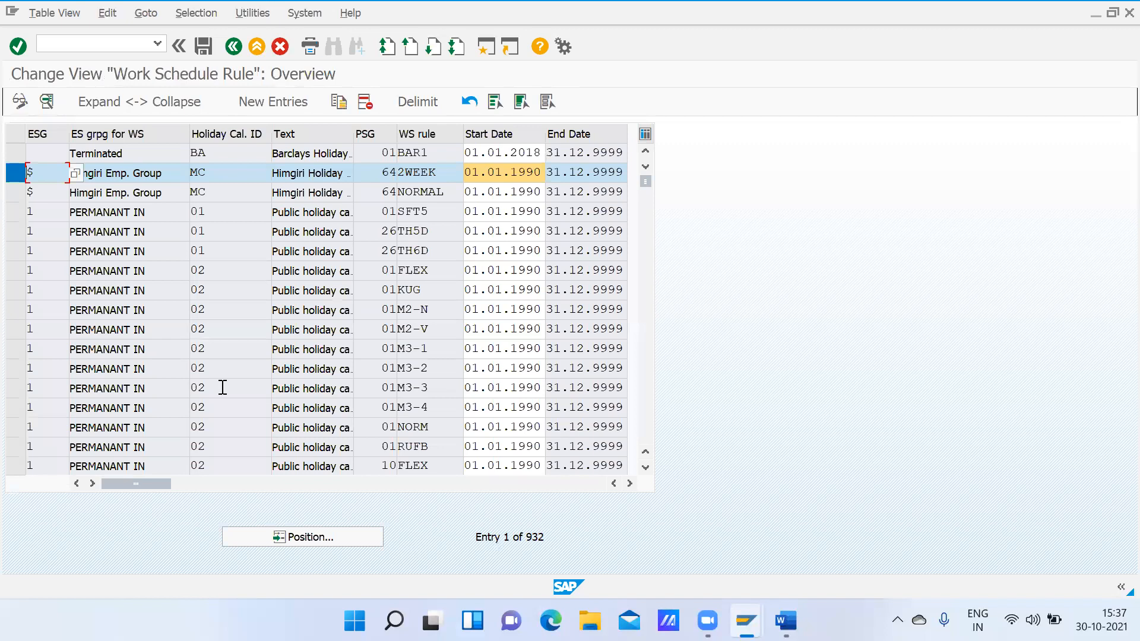
pyautogui.click(640, 369)
pyautogui.click(640, 369)
pyautogui.click(640, 369)
pyautogui.click(640, 369)
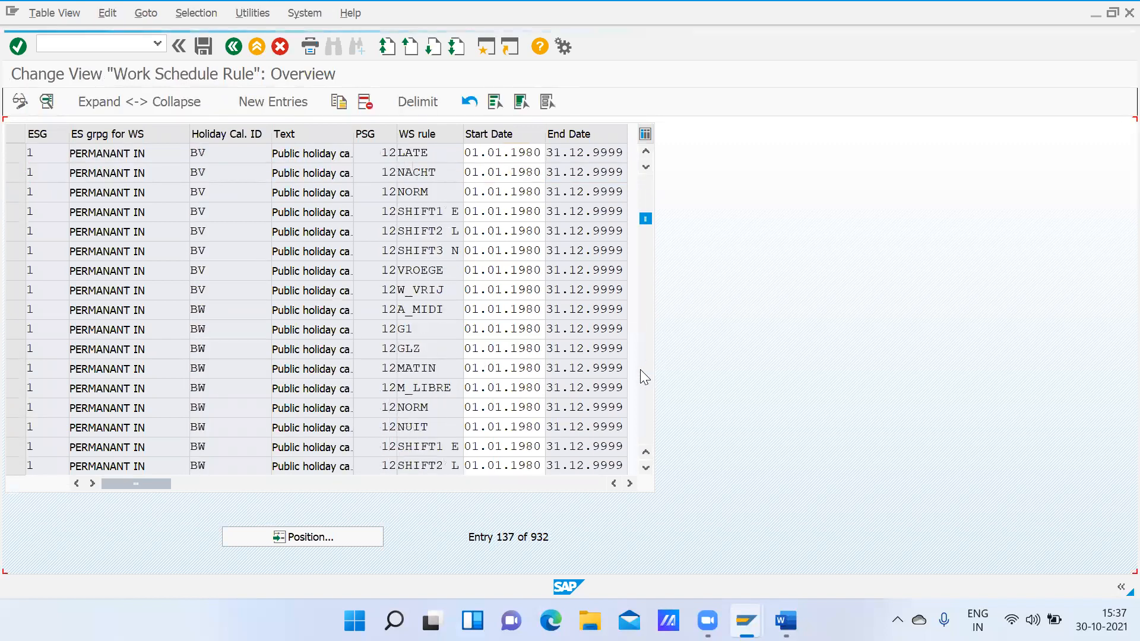
pyautogui.click(639, 369)
pyautogui.click(639, 370)
pyautogui.click(640, 369)
pyautogui.click(640, 369)
pyautogui.click(640, 370)
pyautogui.click(640, 370)
pyautogui.click(640, 369)
pyautogui.click(640, 369)
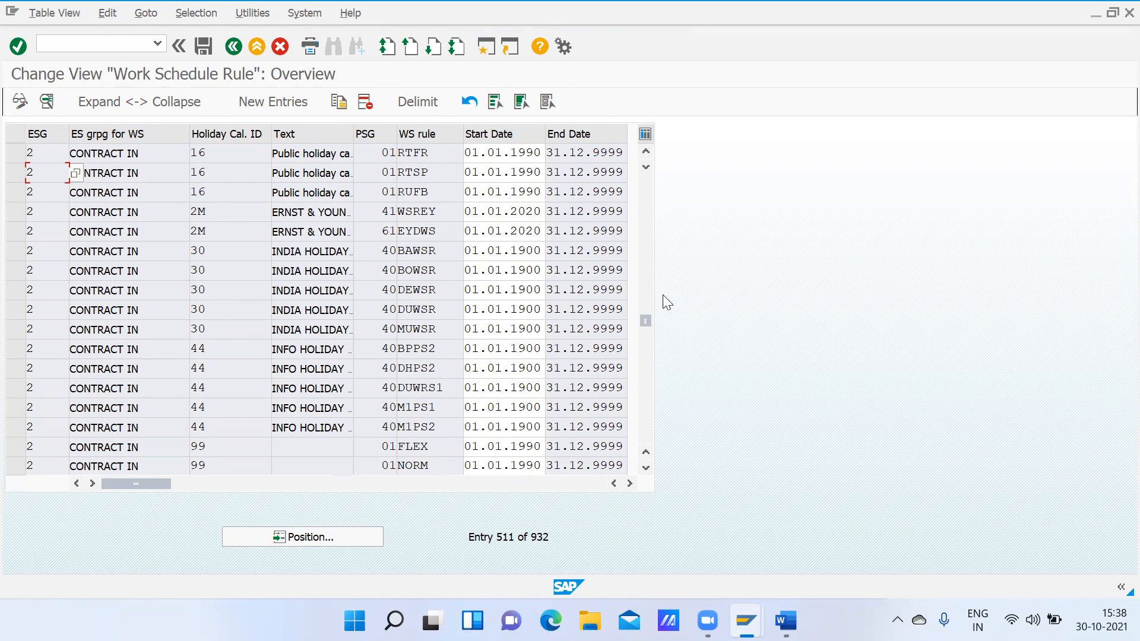
pyautogui.scroll(9, 647, 261)
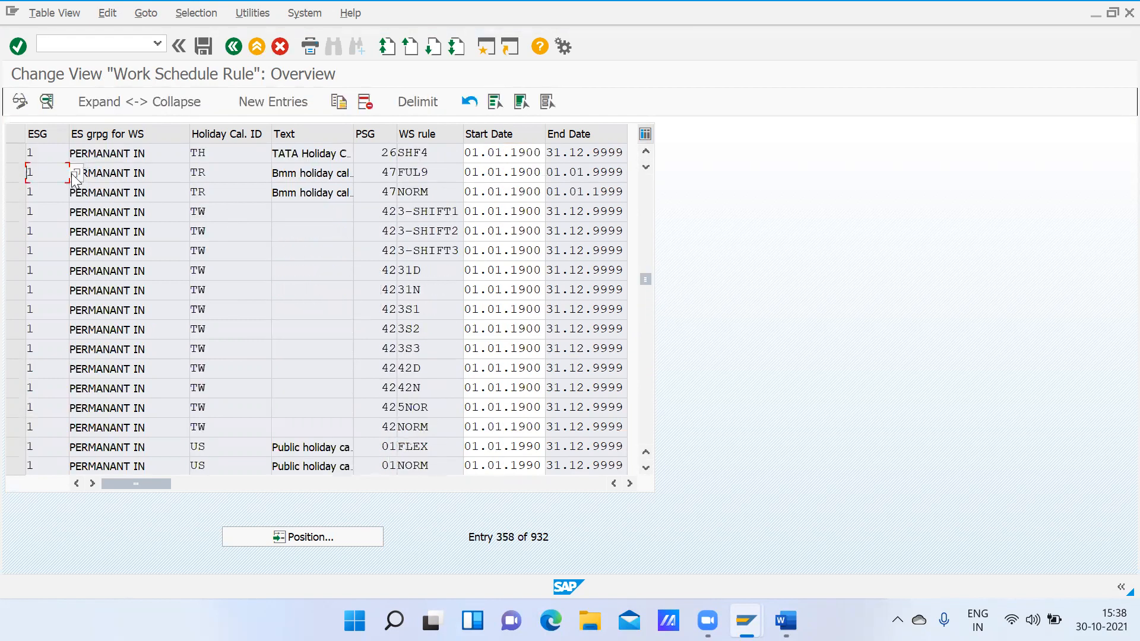
# - Add the TATA Holiday Calendar rule SHF4 to the selection, view the details of rule 2WEEK, and return to the overview
pyautogui.click(16, 153)
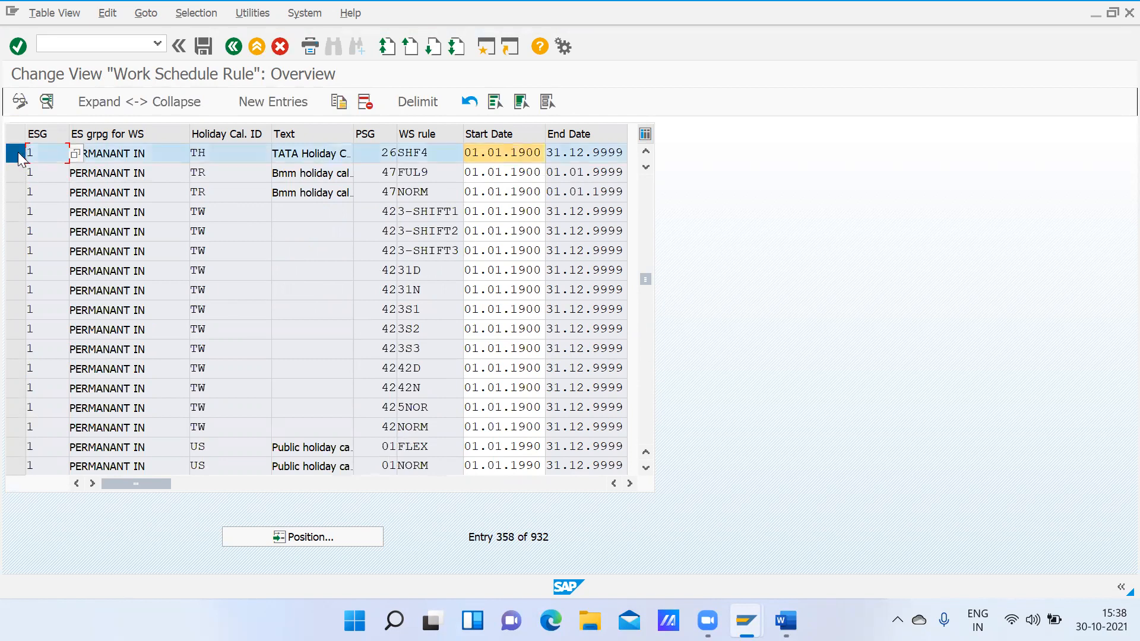
pyautogui.click(47, 102)
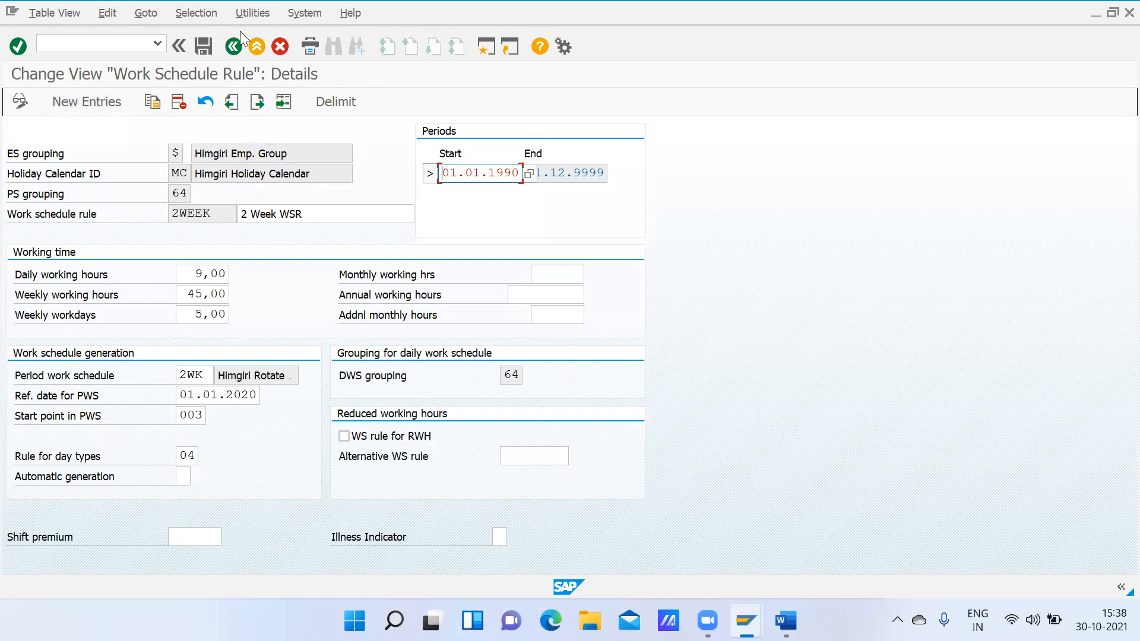
pyautogui.click(234, 47)
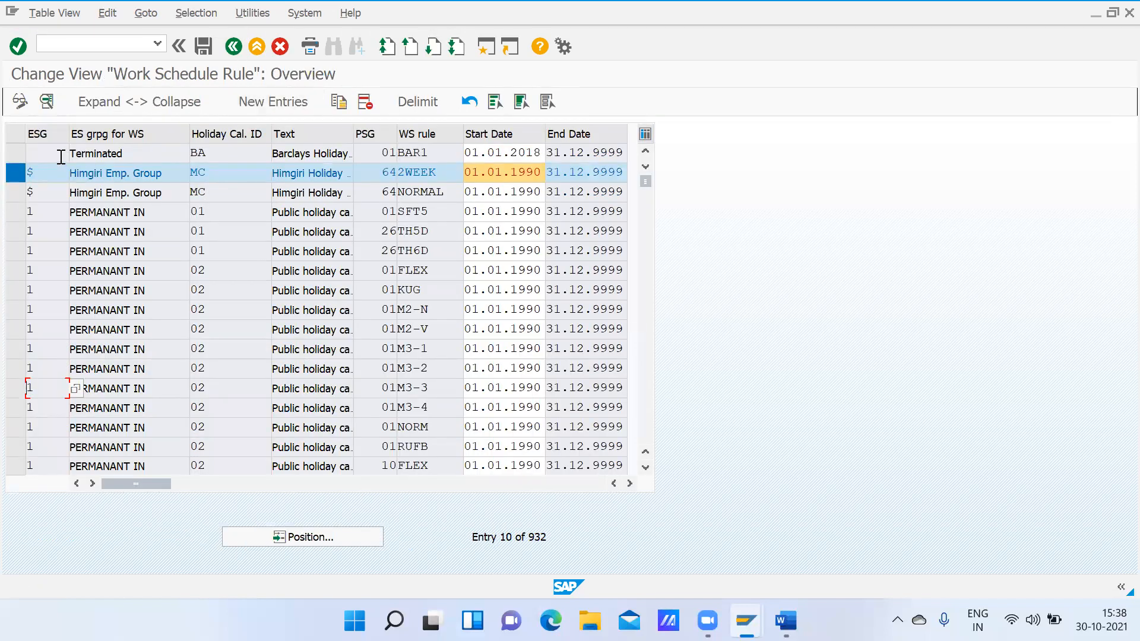
pyautogui.click(47, 102)
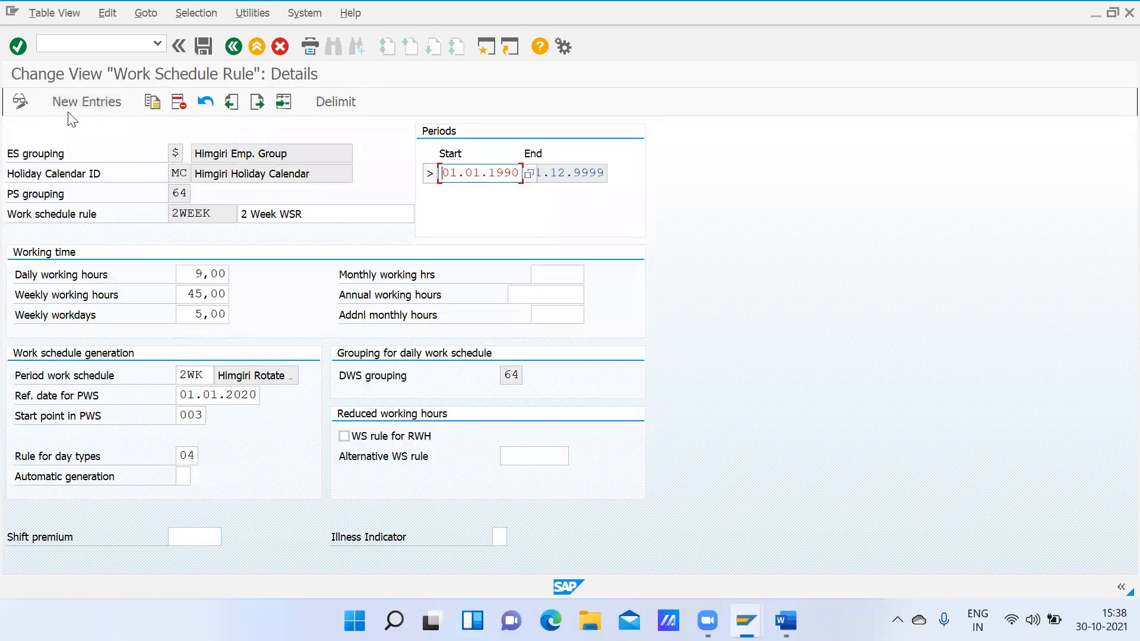
pyautogui.click(241, 43)
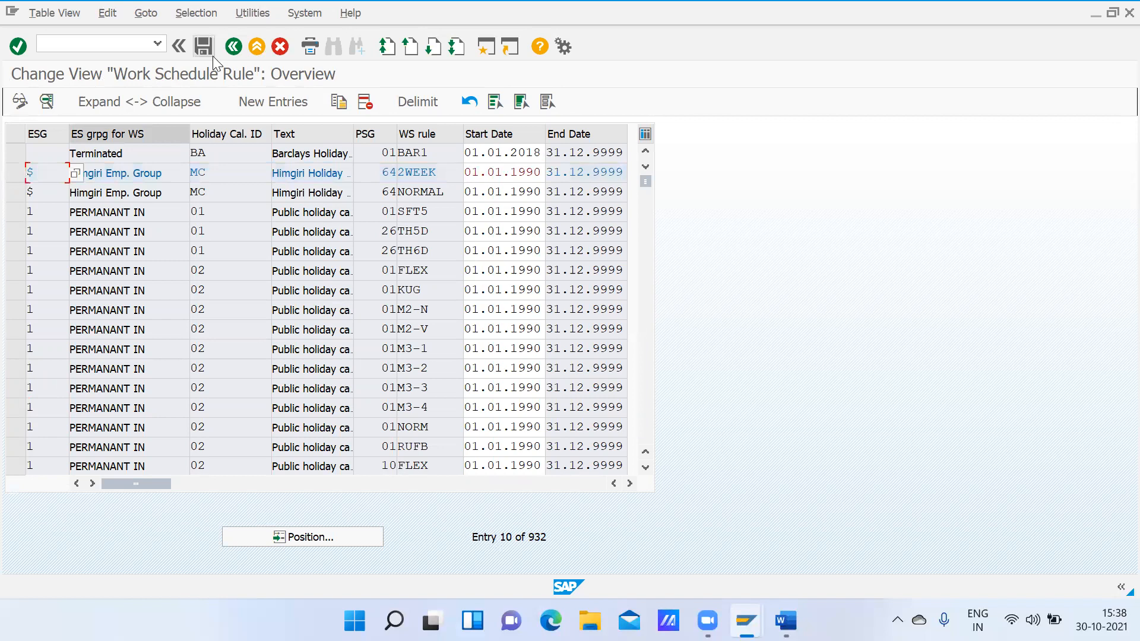
# - View the details of rule SHF4 for holiday calendar TH and PS grouping 26, and cancel back to the overview
pyautogui.click(46, 103)
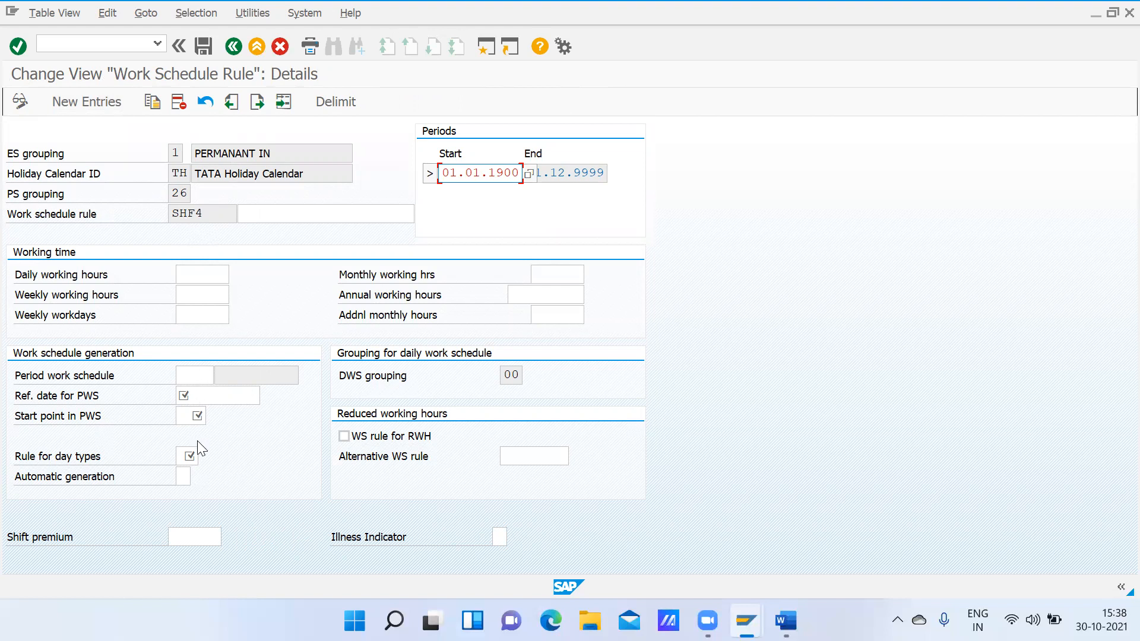
pyautogui.click(234, 49)
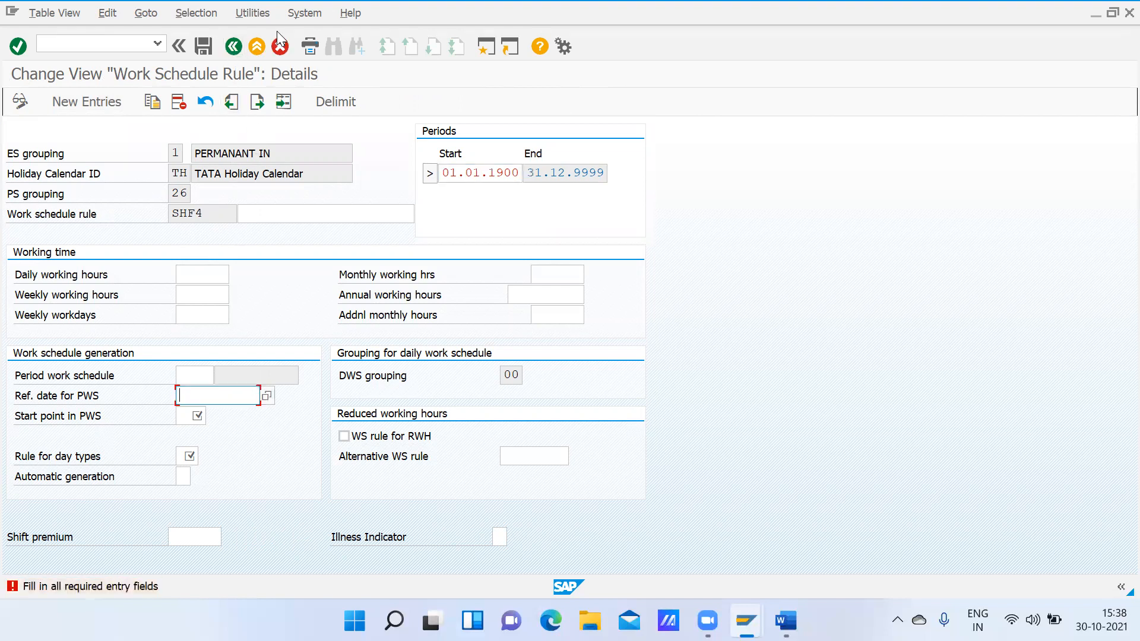
pyautogui.click(280, 47)
pyautogui.click(293, 322)
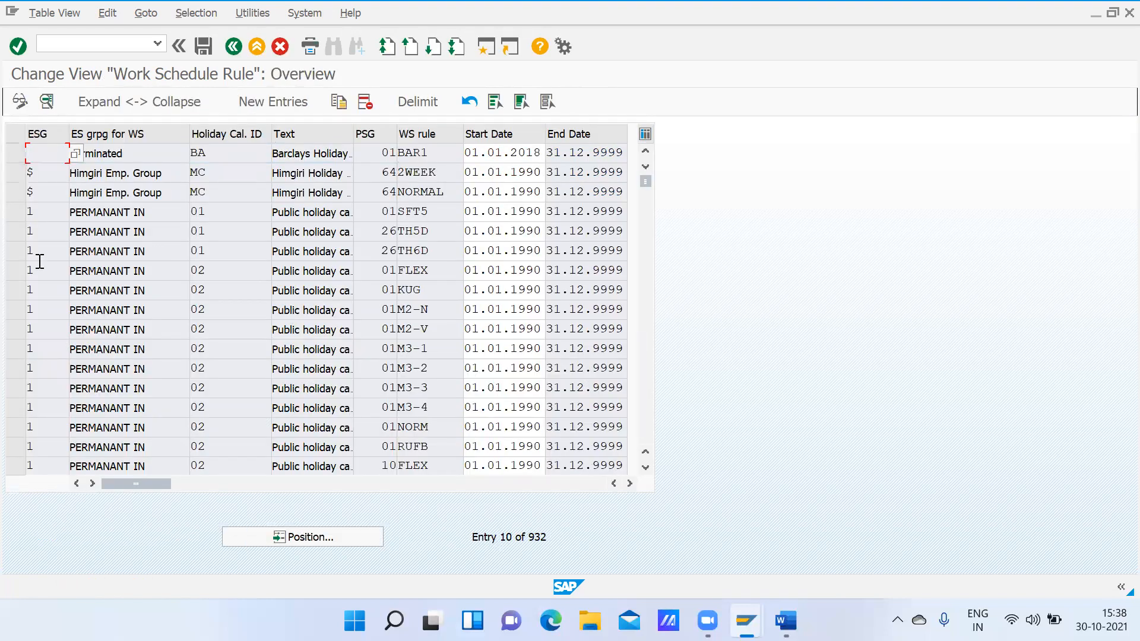
# - Open the details of work schedule rule NORMAL for Himgiri Emp. Group, holiday calendar MC and PS grouping 64
pyautogui.click(16, 193)
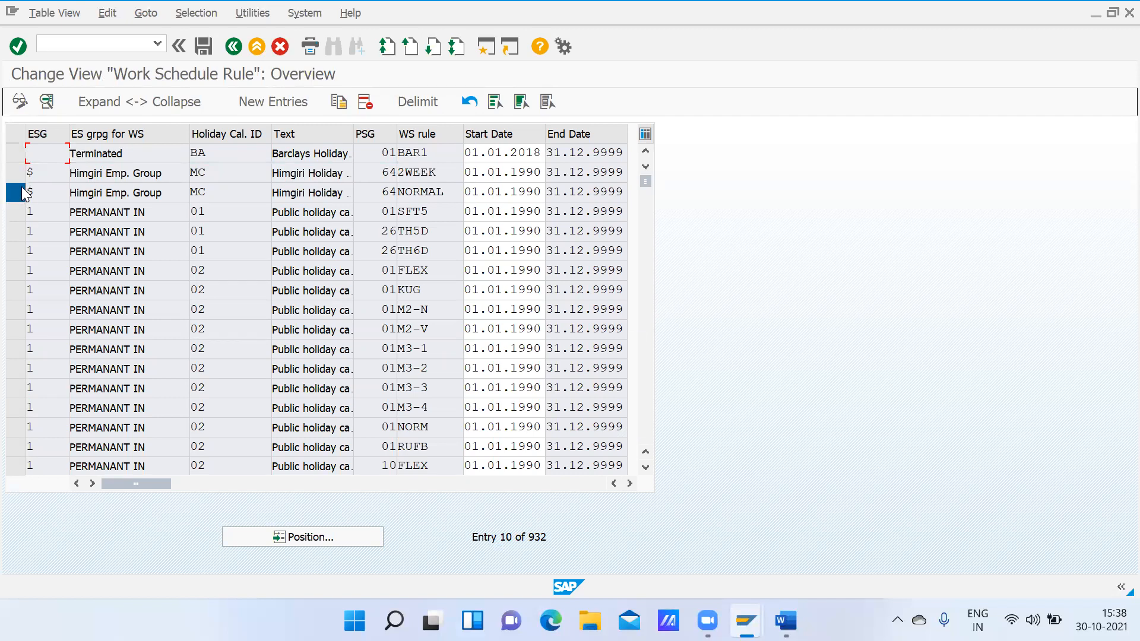
pyautogui.click(48, 104)
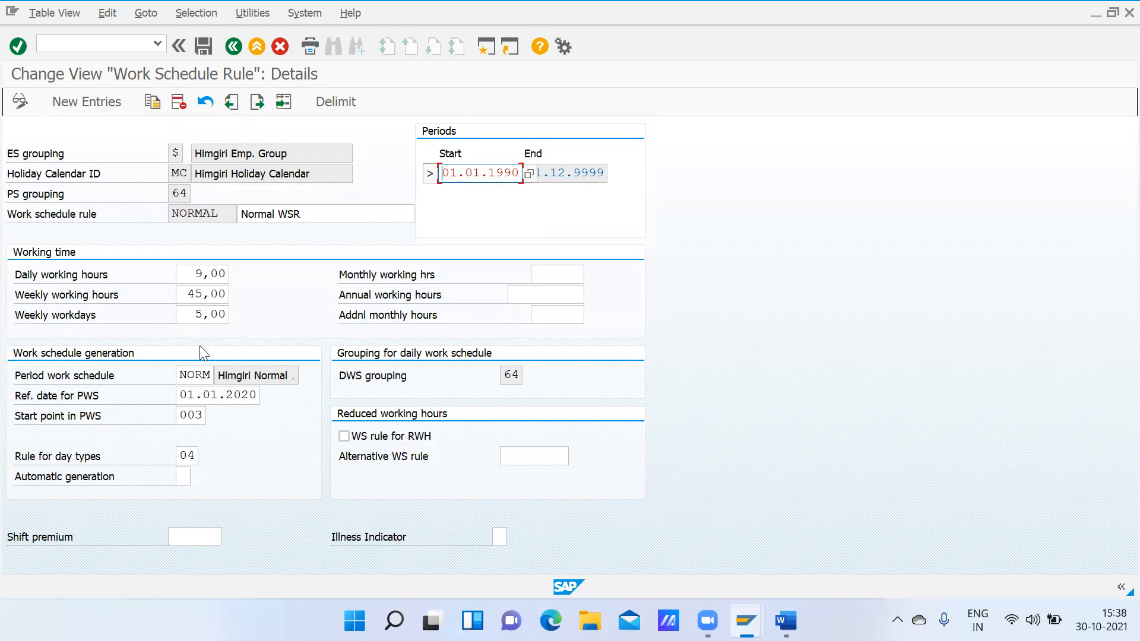
# - Open a new SAP session, start transaction spro and display the SAP Reference IMG
pyautogui.click(493, 48)
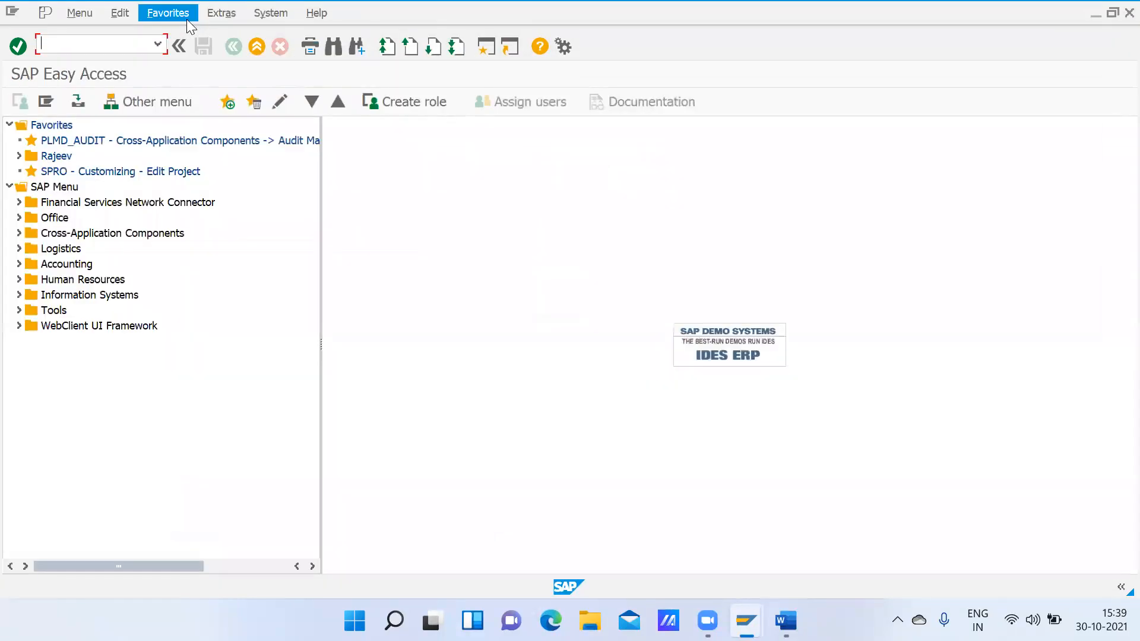
pyautogui.write('spro')
pyautogui.press('Return')
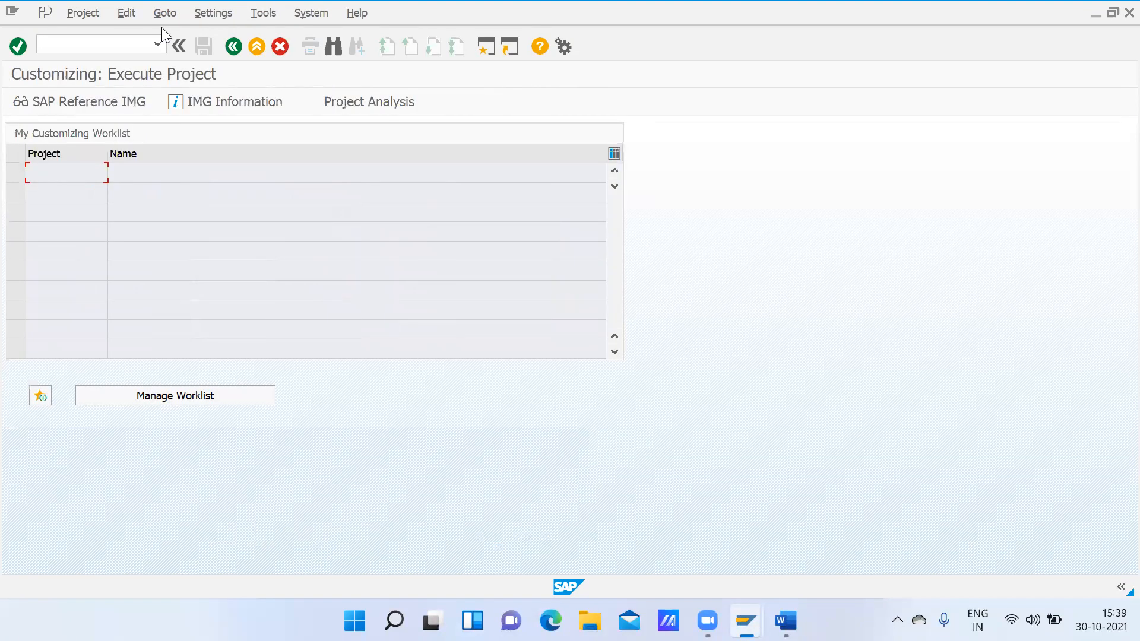
pyautogui.click(97, 101)
# - Expand Time Management, Work Schedules, Work Schedule Rules and Work Schedules in the IMG, and open Generate Work Schedules Manually
pyautogui.click(91, 480)
pyautogui.press('Down')
pyautogui.press('Down')
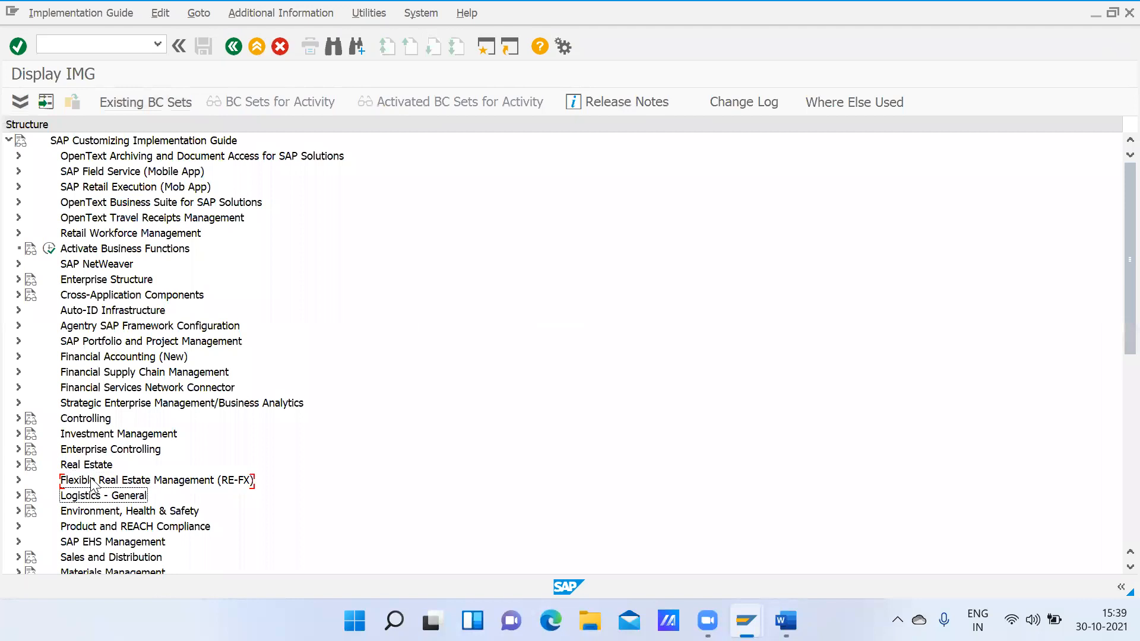
pyautogui.press('Down')
pyautogui.press('Down')
pyautogui.press('Down')
pyautogui.press('Down')
pyautogui.press('Down')
pyautogui.press('Down')
pyautogui.press('Down')
pyautogui.press('Down')
pyautogui.press('Down')
pyautogui.press('Down')
pyautogui.press('Down')
pyautogui.press('Down')
pyautogui.press('Down')
pyautogui.press('Down')
pyautogui.press('Down')
pyautogui.press('Down')
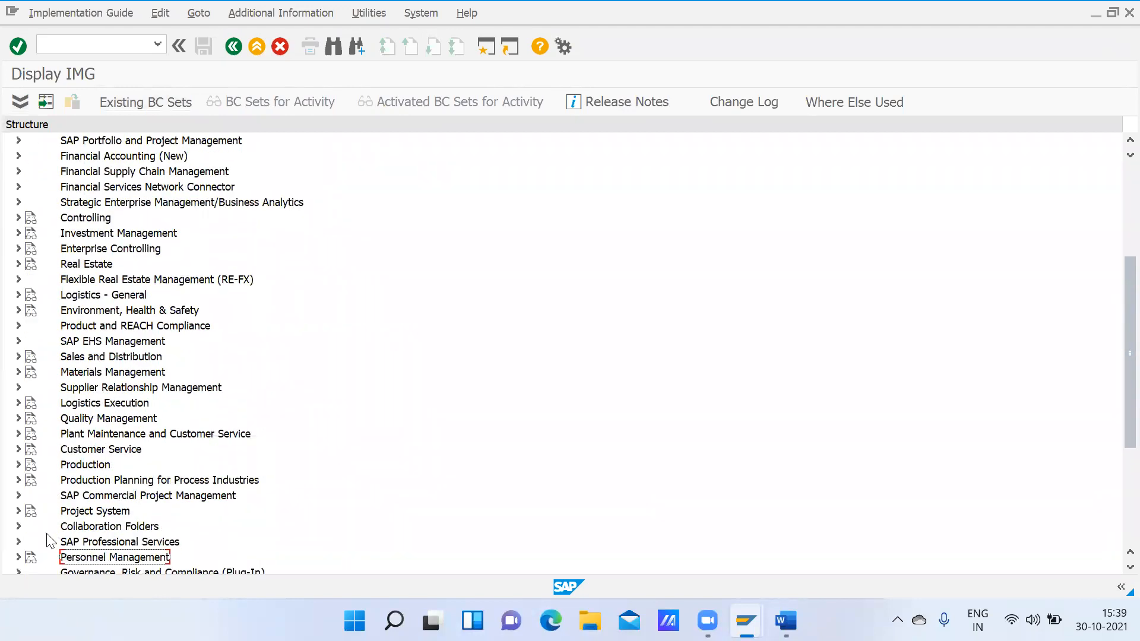
pyautogui.press('Down')
pyautogui.press('Down')
pyautogui.press('Down')
pyautogui.press('Down')
pyautogui.press('Down')
pyautogui.press('Down')
pyautogui.press('Down')
pyautogui.press('Down')
pyautogui.press('Down')
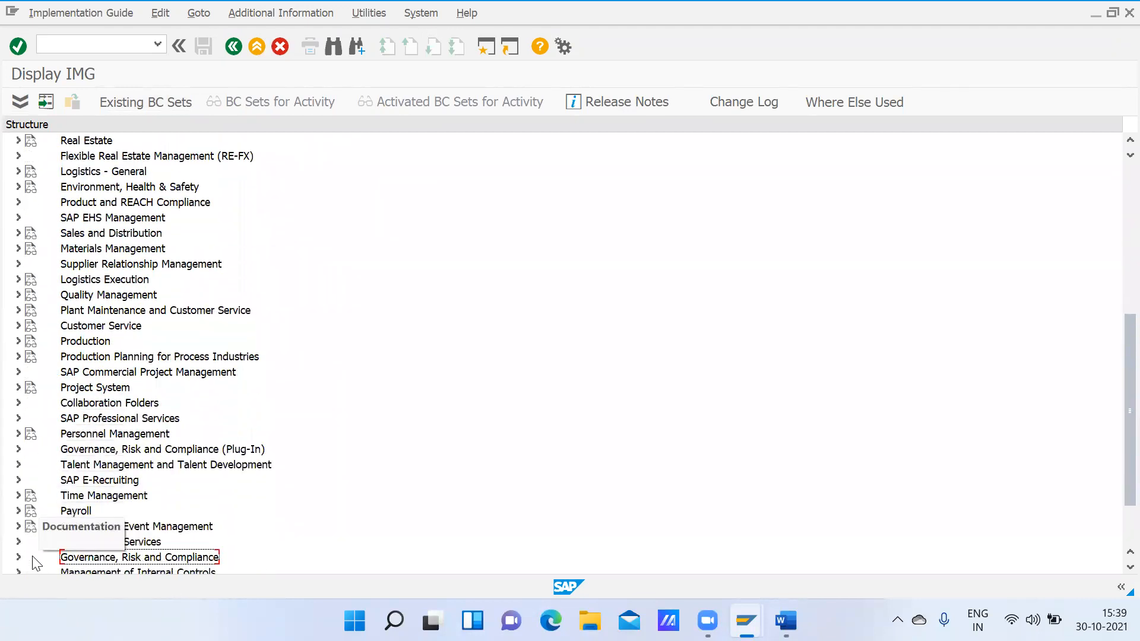
pyautogui.click(19, 480)
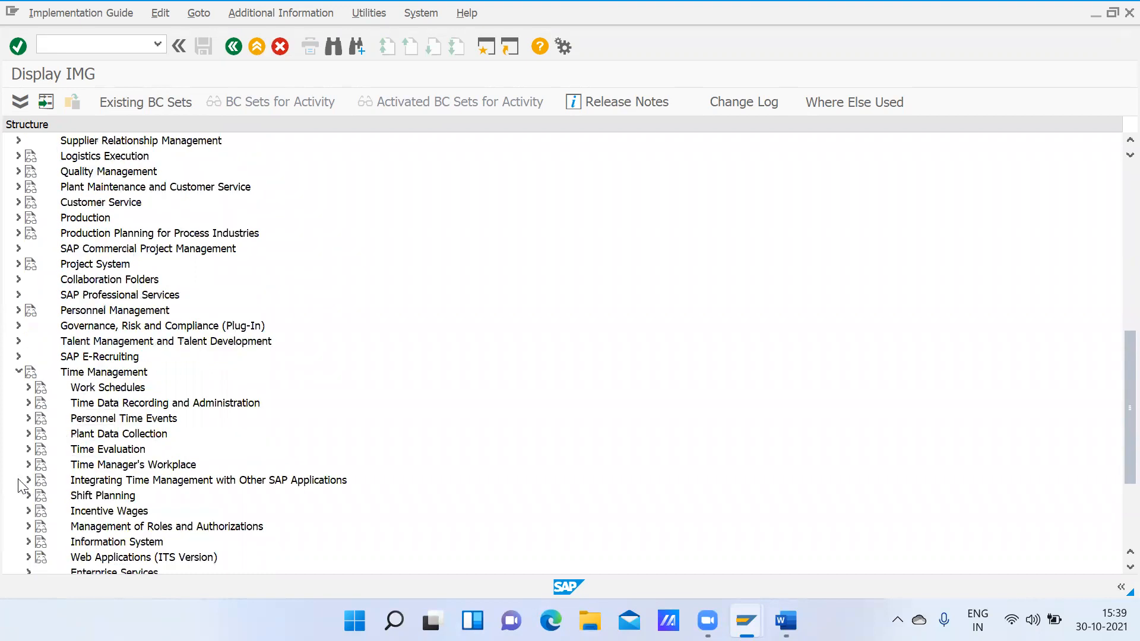
pyautogui.click(28, 387)
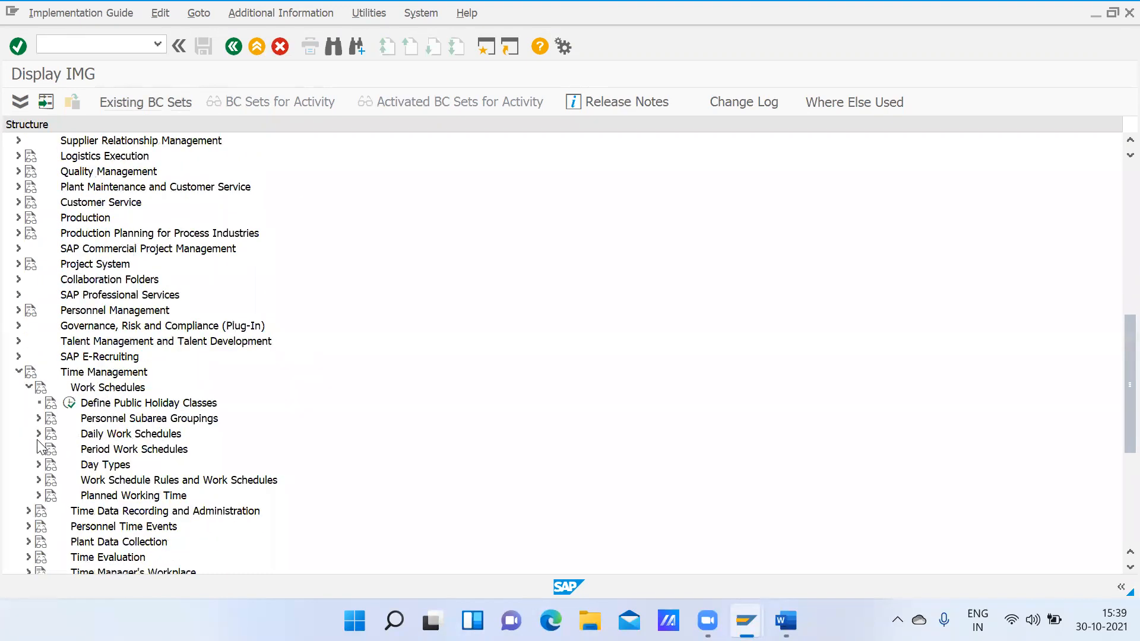
pyautogui.click(39, 480)
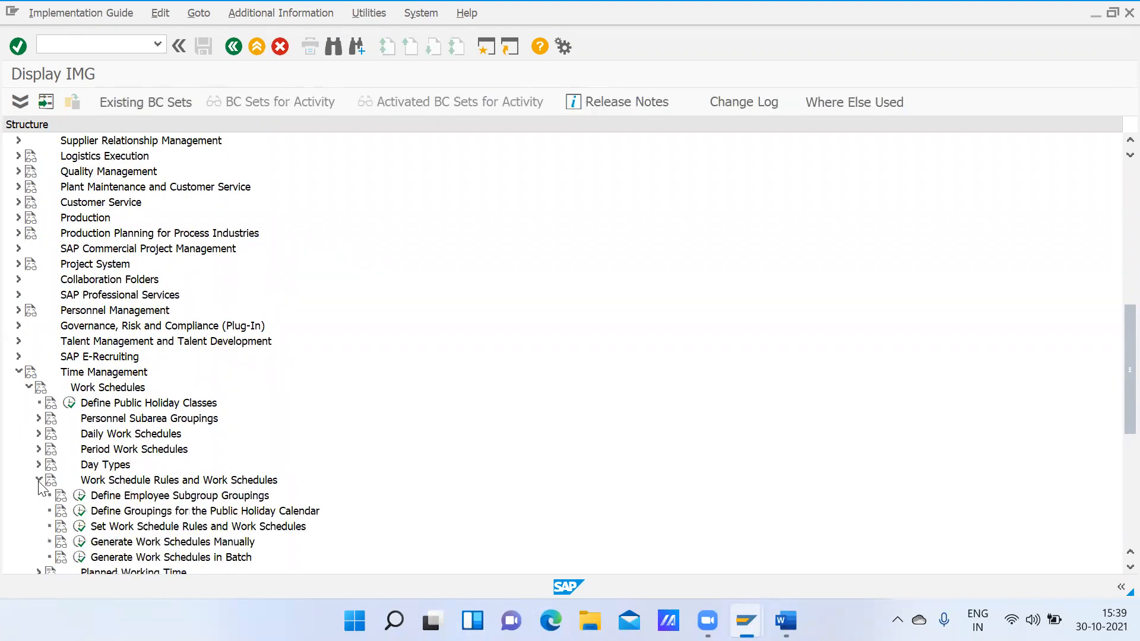
pyautogui.click(80, 542)
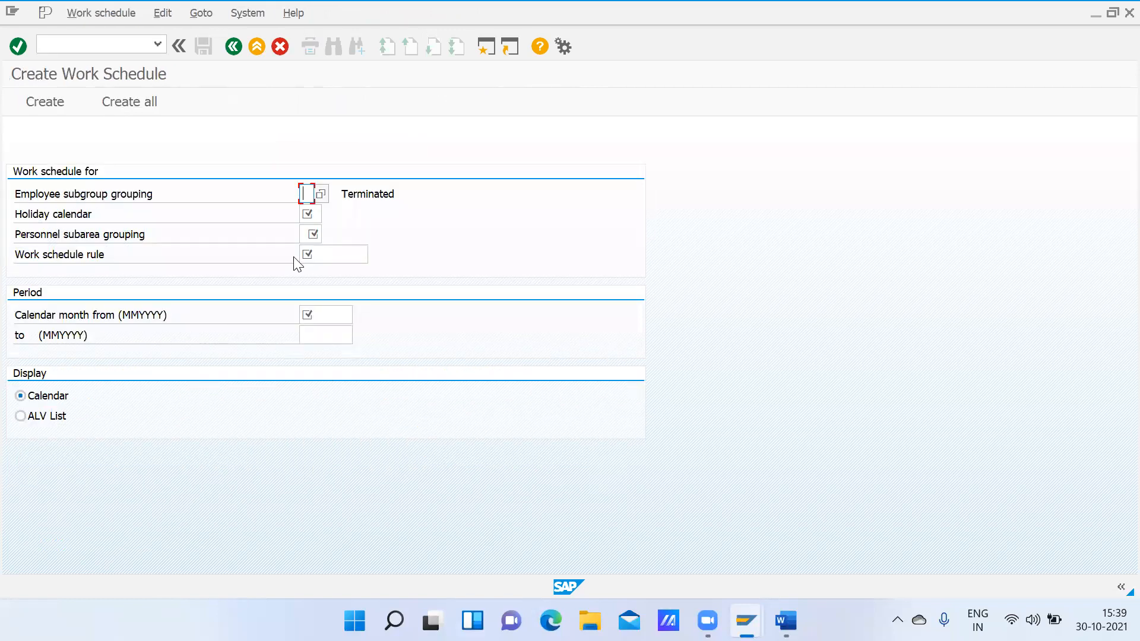
# - Enter employee subgroup grouping $, holiday calendar MC, personnel subarea grouping 64 and work schedule rule Normal for the new work schedule
pyautogui.write('$')
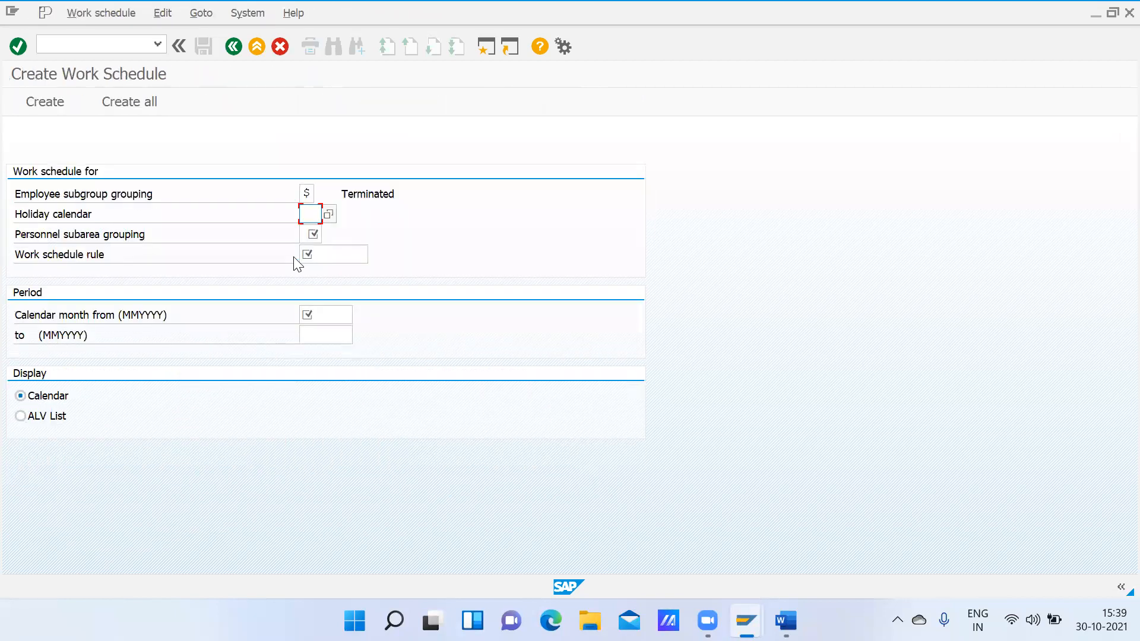
pyautogui.write('MC')
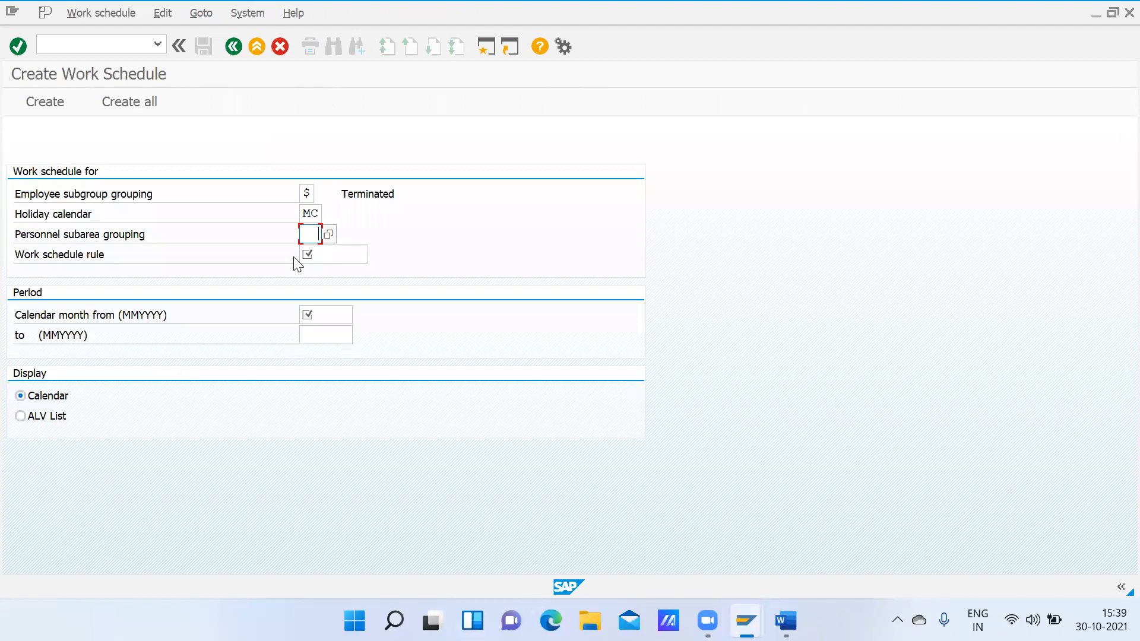
pyautogui.write('64')
pyautogui.press('Tab')
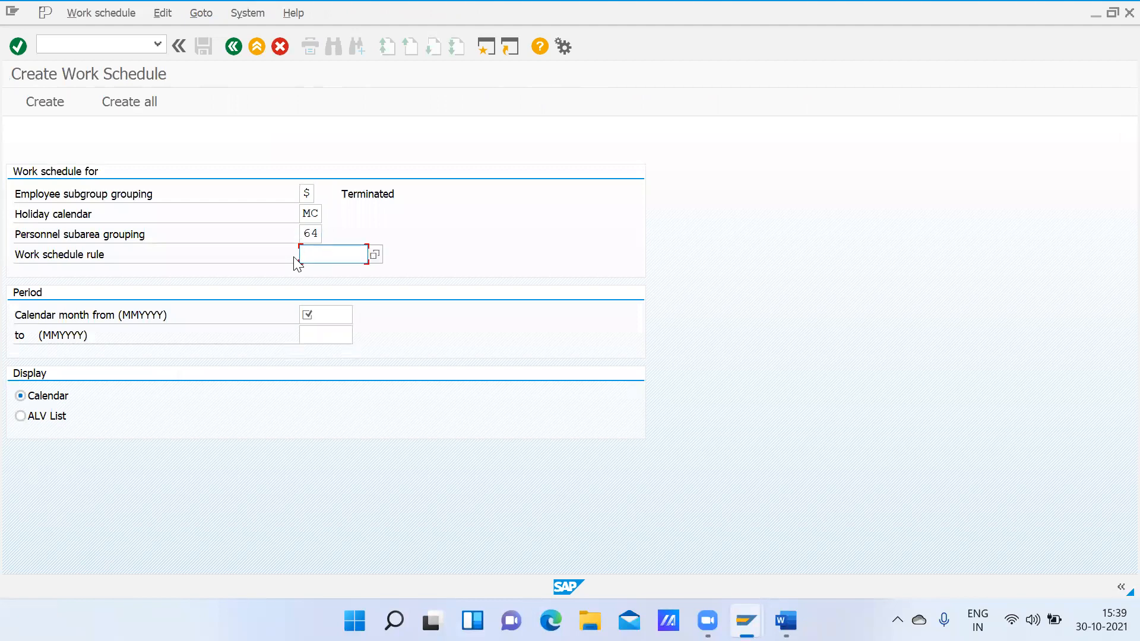
pyautogui.write('Normal')
# - Set the period from 012021 to 122022 and generate the work schedule
pyautogui.click(344, 320)
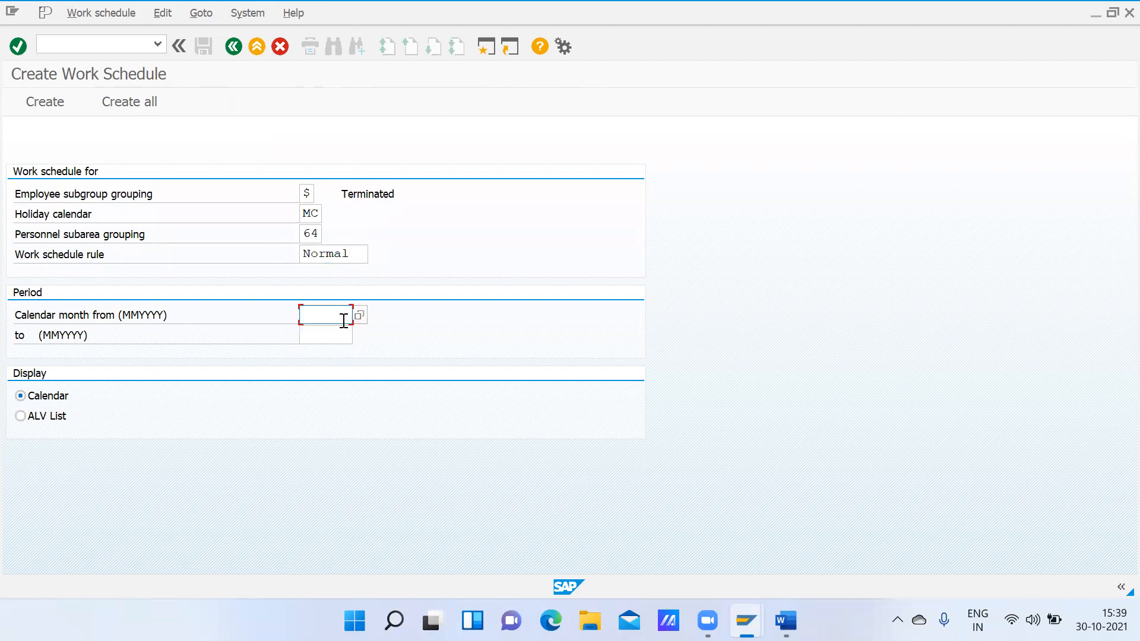
pyautogui.press('F3')
pyautogui.write('012021')
pyautogui.click(324, 333)
pyautogui.write('122022')
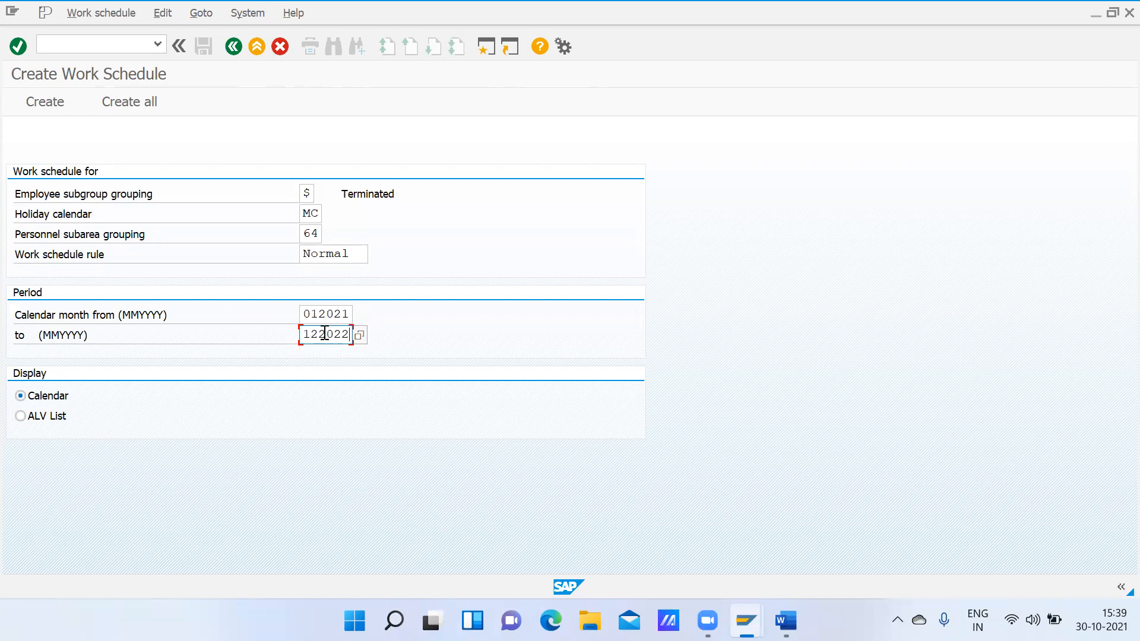
pyautogui.click(122, 105)
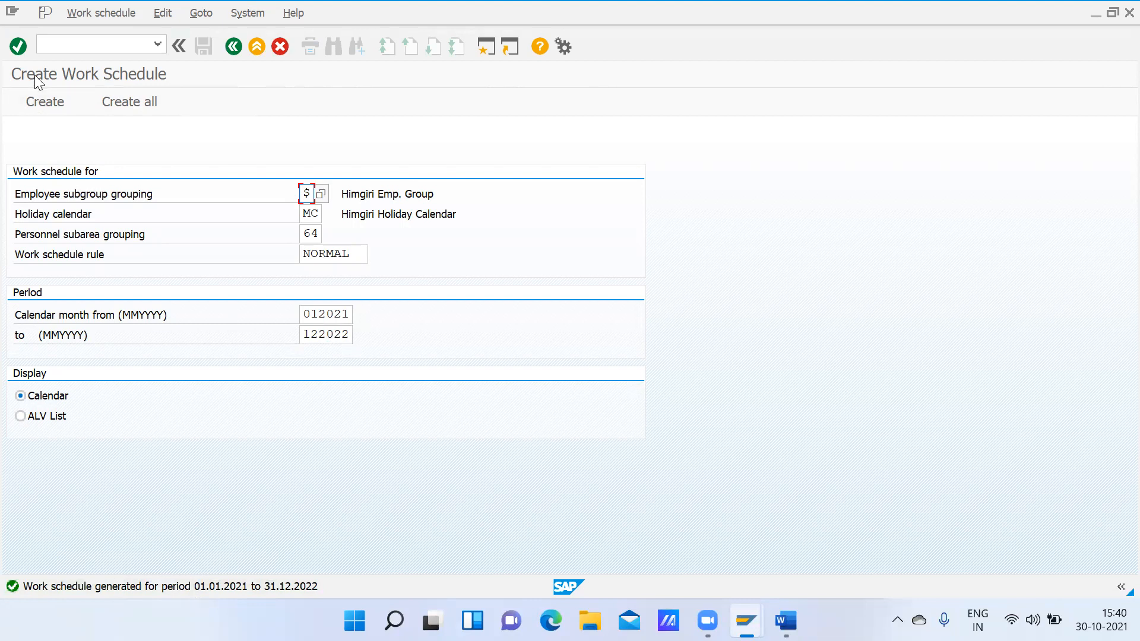
# - Switch from creating to displaying work schedules and show the schedule generated for rule NORMAL
pyautogui.click(82, 12)
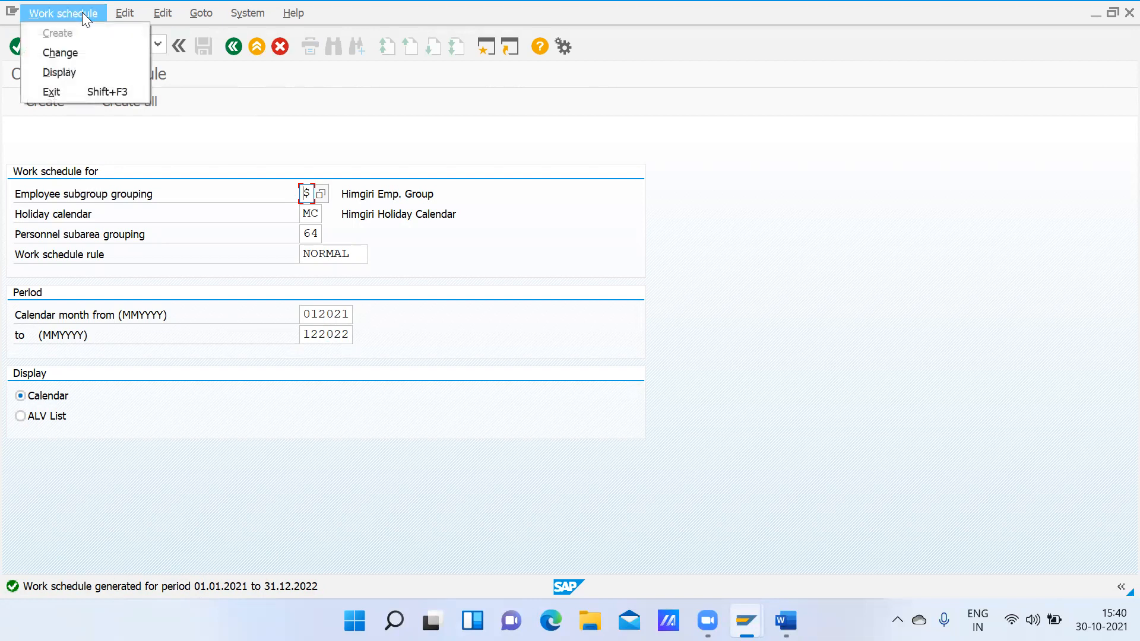
pyautogui.click(63, 81)
pyautogui.click(56, 103)
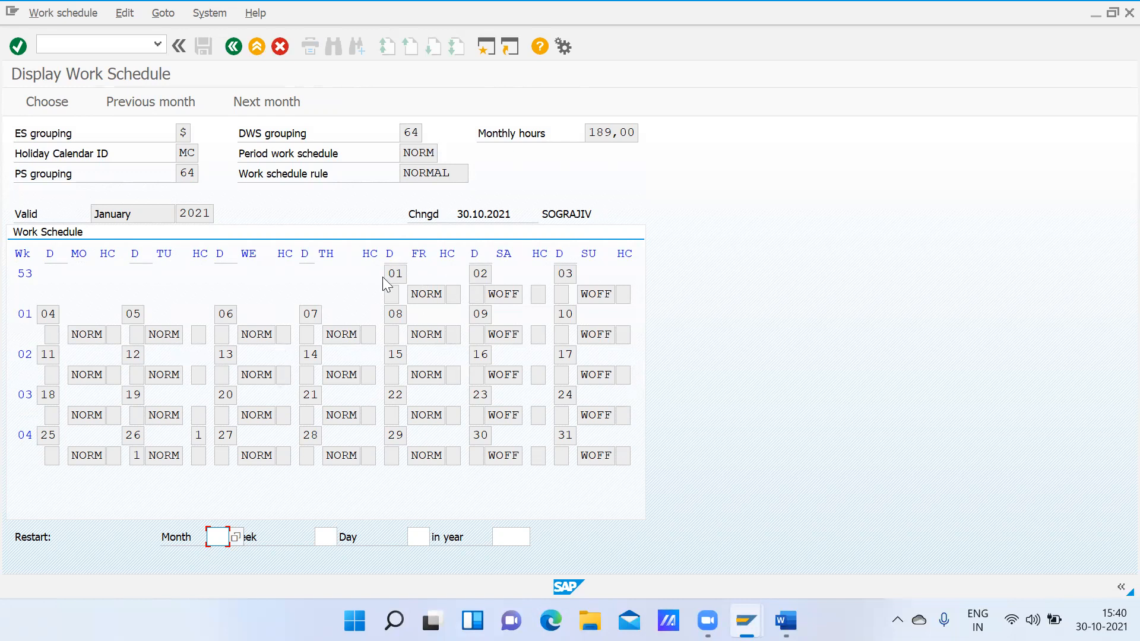
# - Open the Windows calendar and go back to January 2021 to compare its weekdays with the work schedule
pyautogui.click(1101, 620)
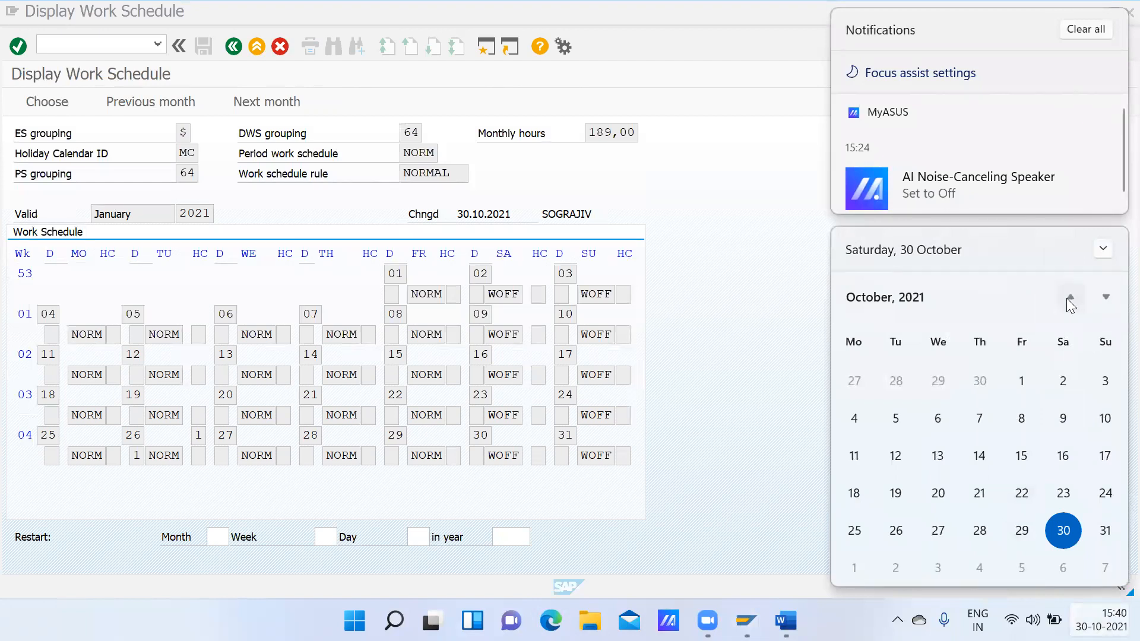
pyautogui.click(1070, 303)
pyautogui.click(1071, 303)
pyautogui.click(1070, 303)
pyautogui.click(1071, 302)
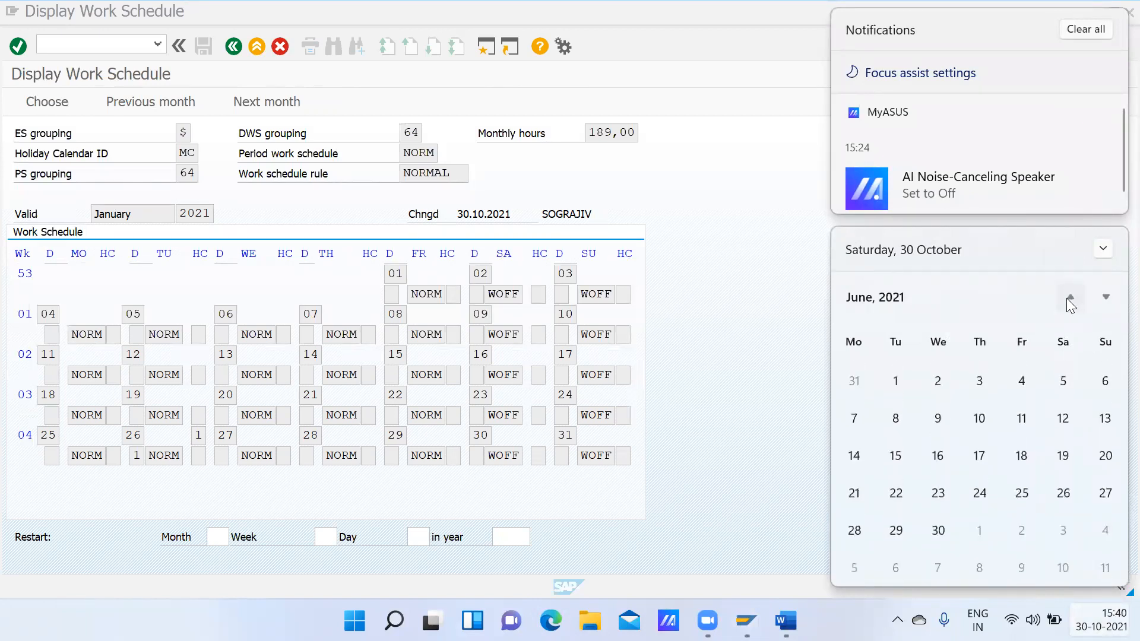
pyautogui.click(1069, 299)
pyautogui.click(1068, 300)
pyautogui.click(1069, 300)
pyautogui.click(1068, 300)
pyautogui.click(1068, 299)
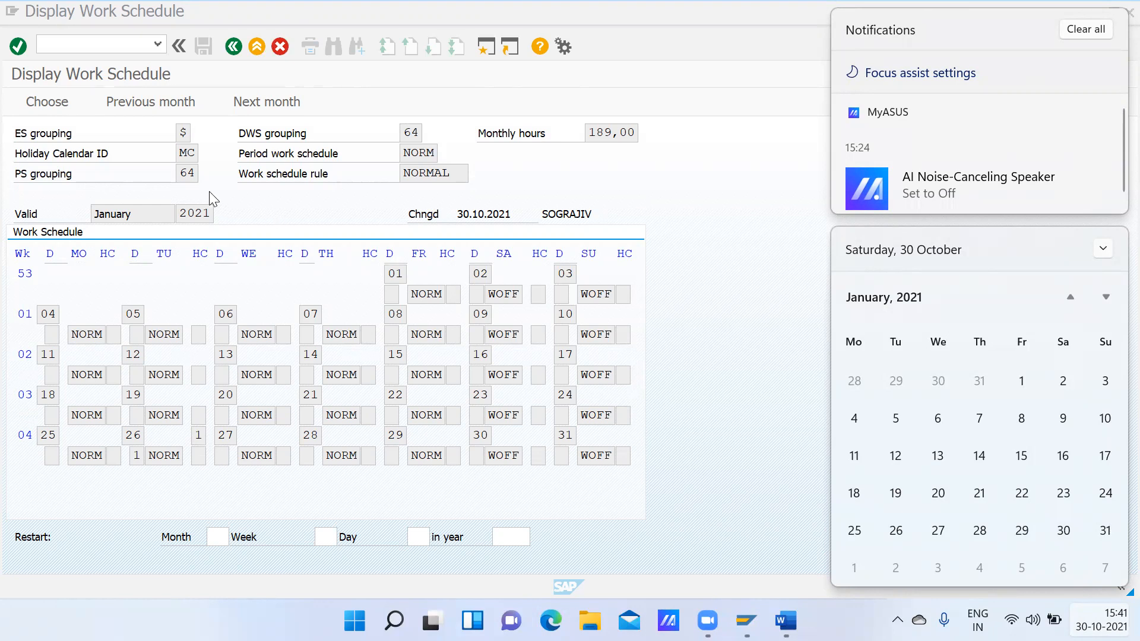
# - View the work schedule for the following months up to April 2021, and exit to SAP Easy Access
pyautogui.click(254, 103)
pyautogui.click(254, 104)
pyautogui.click(255, 103)
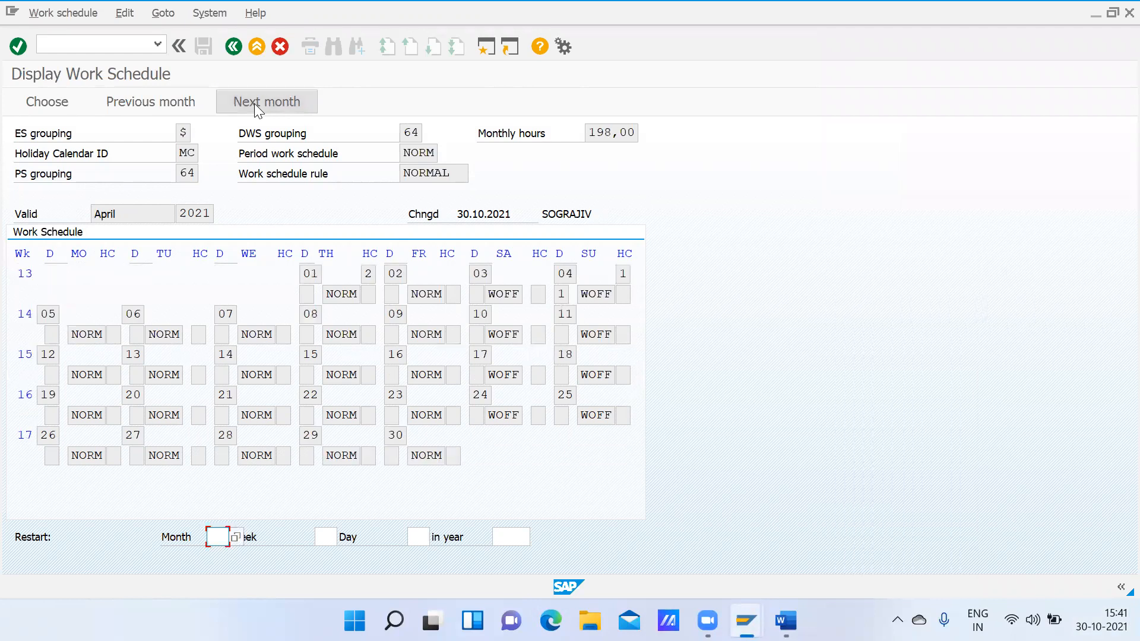
pyautogui.click(232, 47)
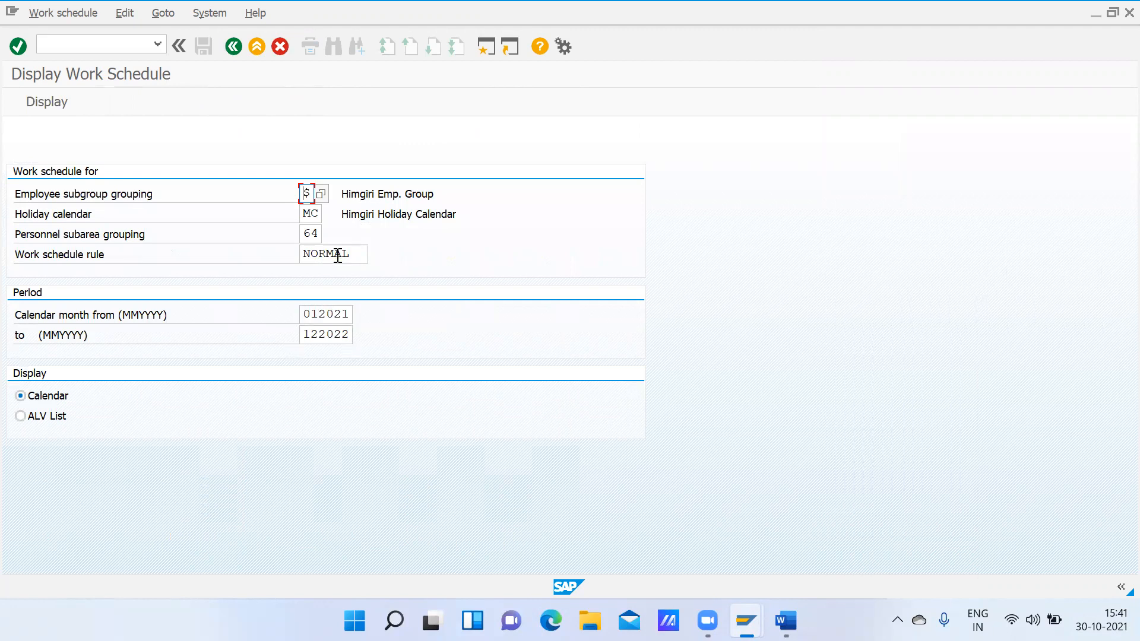
pyautogui.click(233, 45)
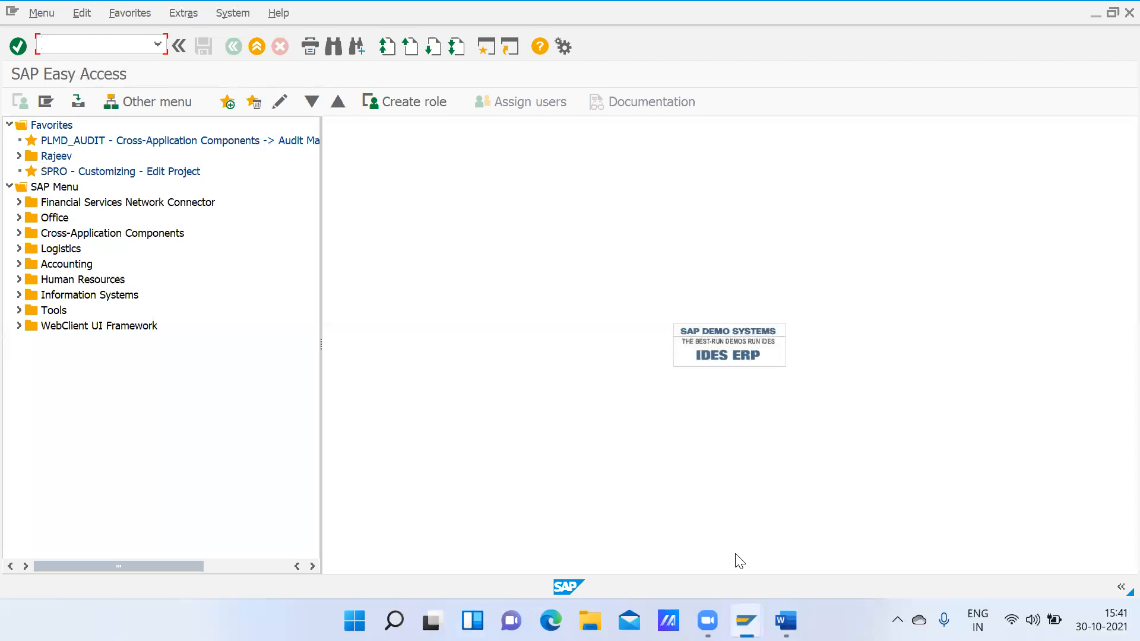
# - Switch to the Word document and add the line "Generate Work Schedule manually" below the work schedule rule screenshot
pyautogui.click(786, 621)
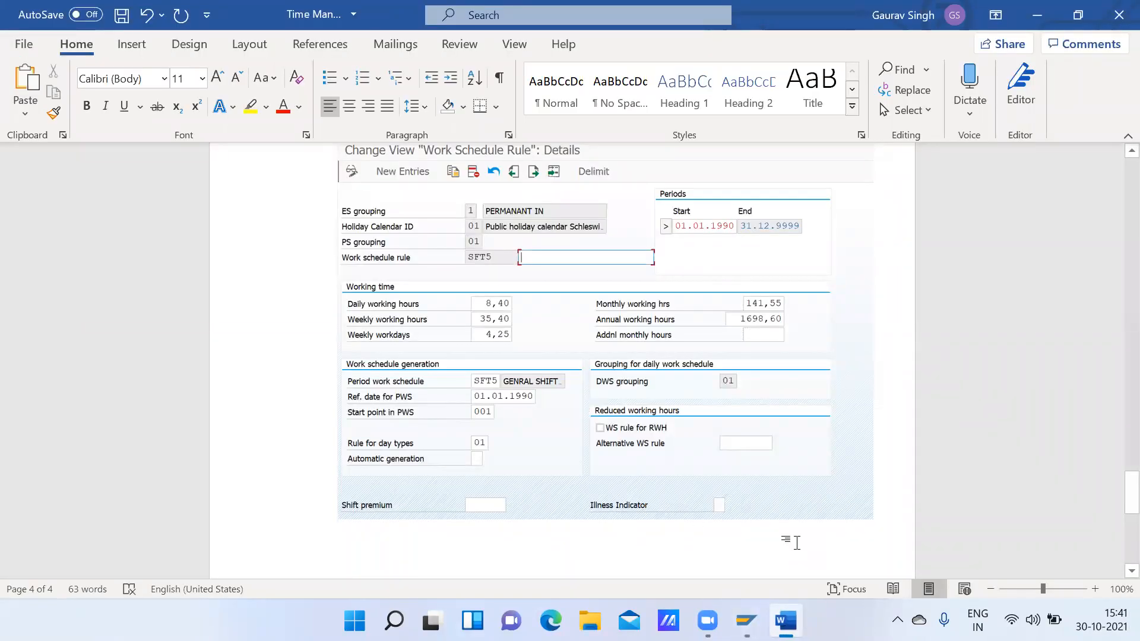
pyautogui.write('Gener')
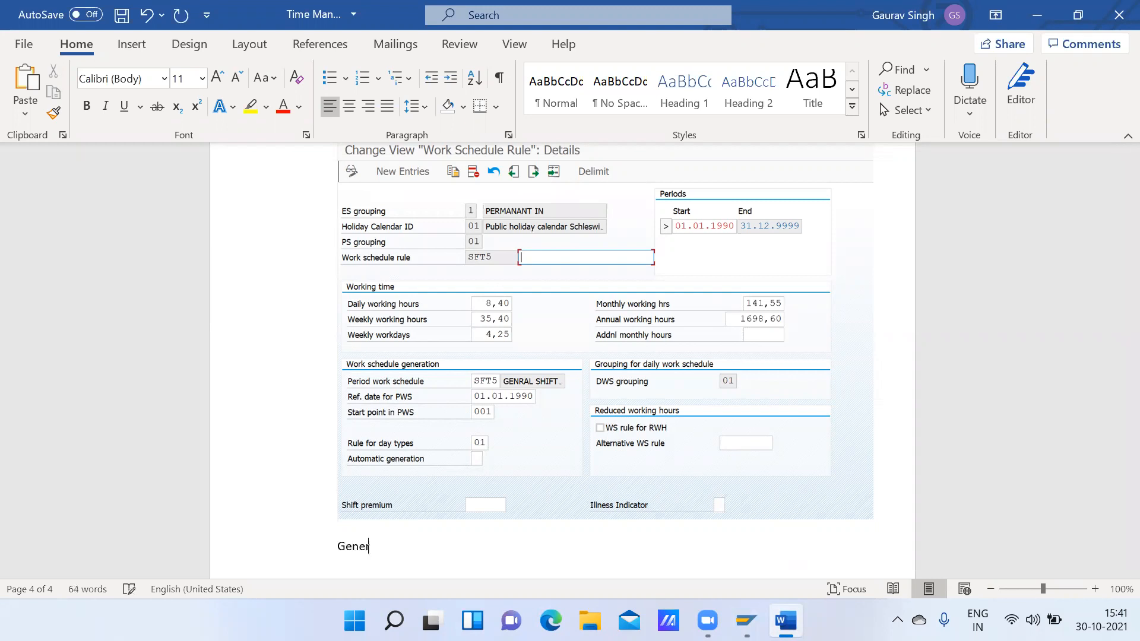
pyautogui.write('ate Worksh')
pyautogui.press('BackSpace')
pyautogui.press('BackSpace')
pyautogui.write('Schedule manually')
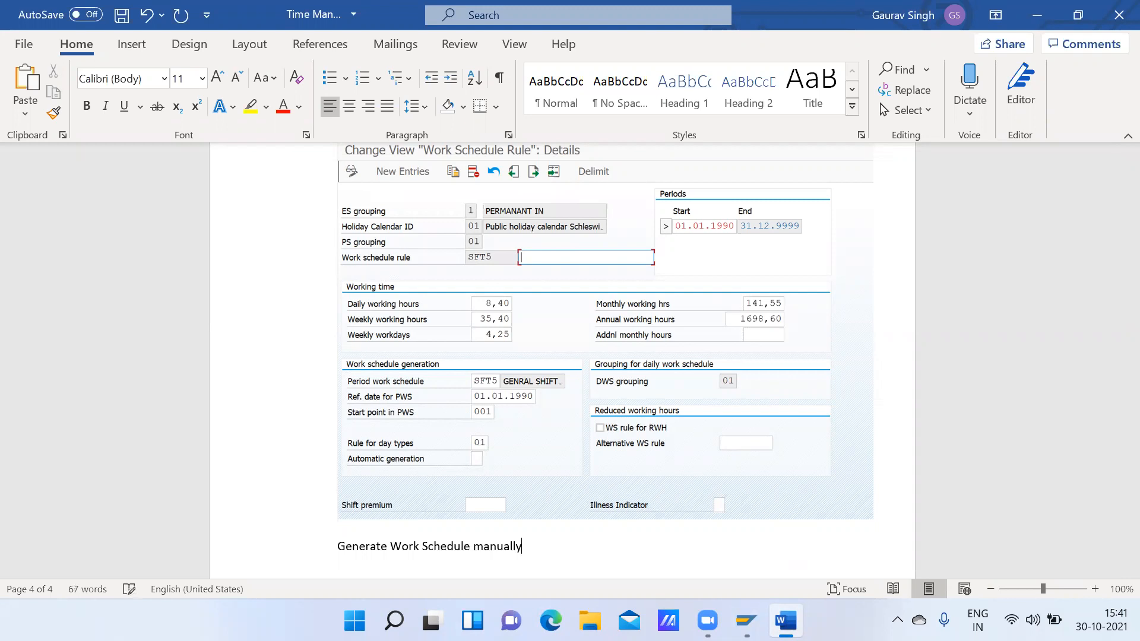
# - Add the line "Decision Tree" below the manual generation line, followed by blank space for the next entries
pyautogui.scroll(-1, 594, 333)
pyautogui.write('Decision Tree')
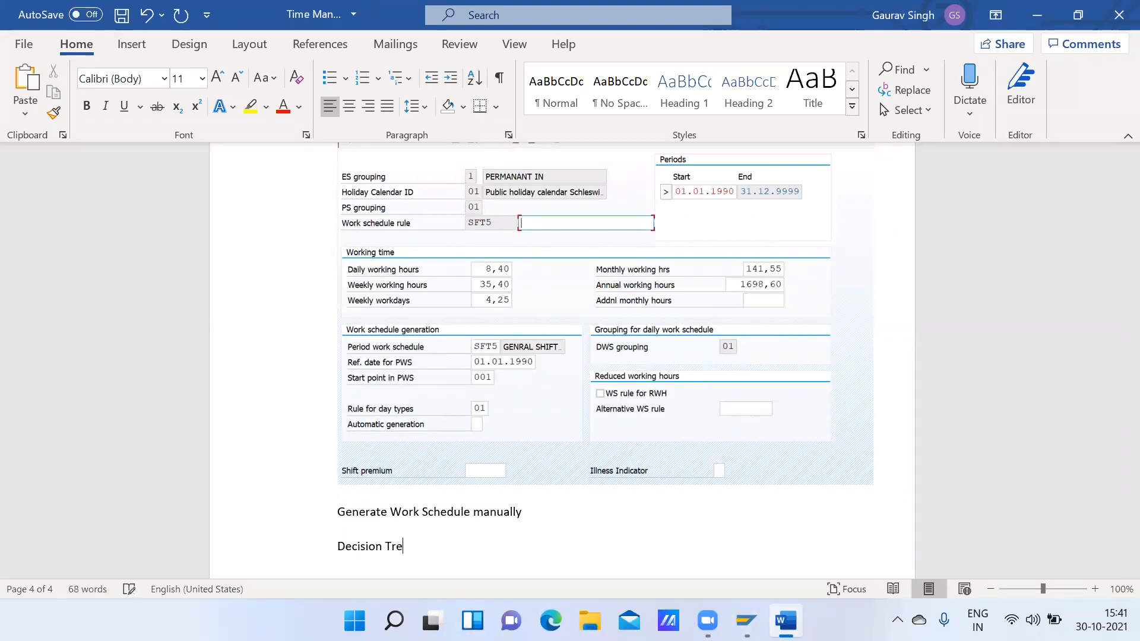
pyautogui.press('Return')
pyautogui.press('Return')
pyautogui.press('Return')
pyautogui.press('Return')
pyautogui.press('Return')
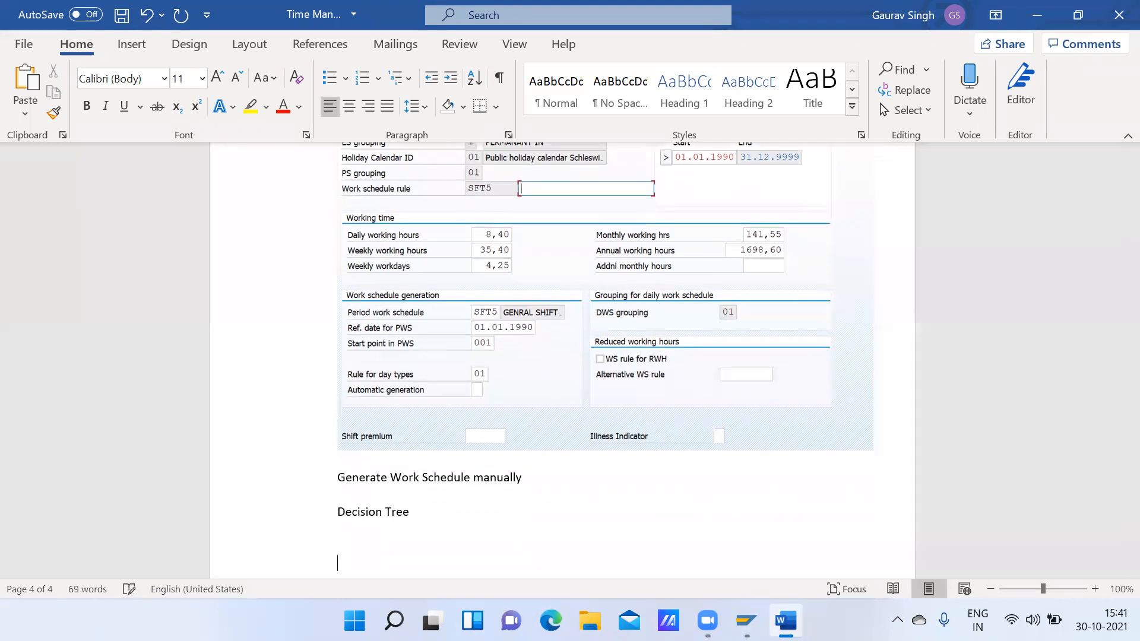
pyautogui.press('BackSpace')
pyautogui.press('BackSpace')
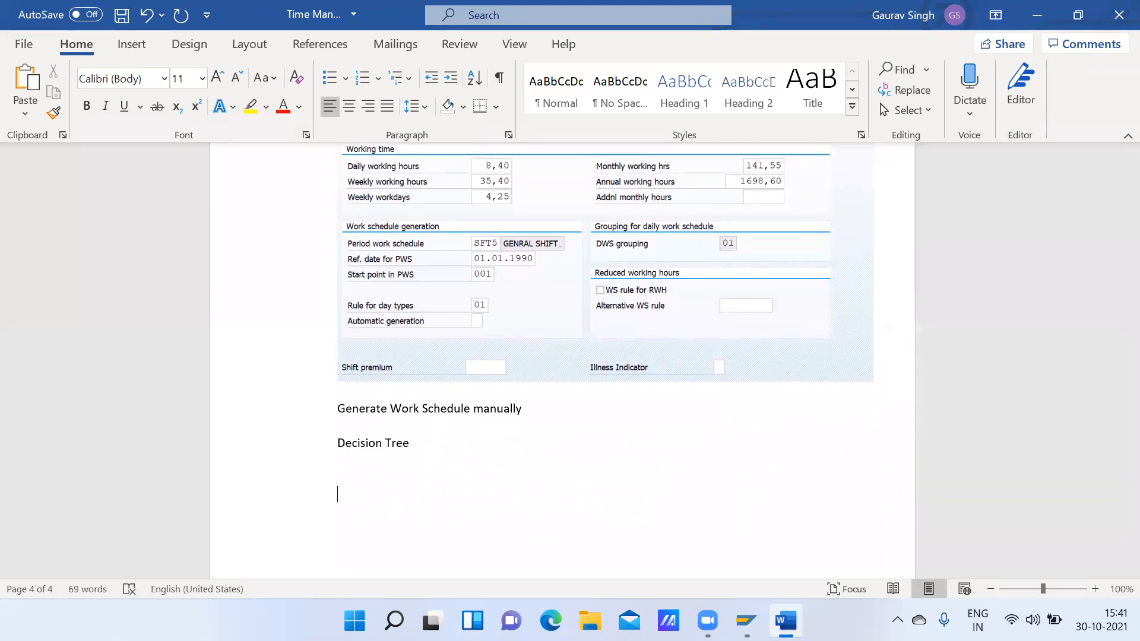
# - List SCHKZ and TMSTA on separate lines under the Decision Tree heading
pyautogui.write('S')
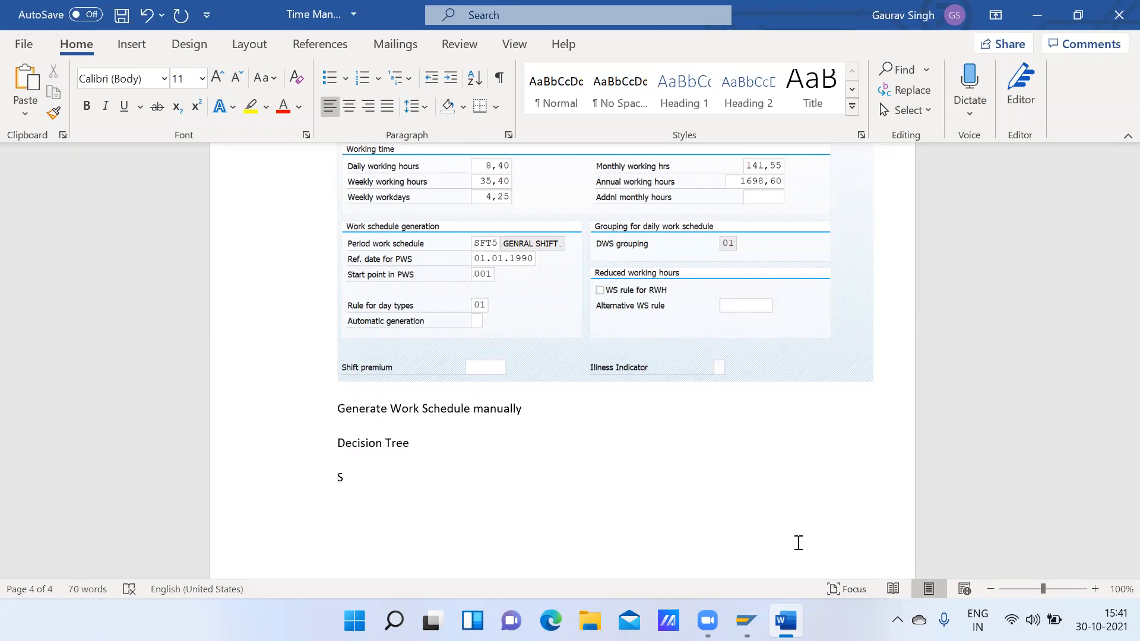
pyautogui.write('CHKZ')
pyautogui.press('Return')
pyautogui.write('TMSTA')
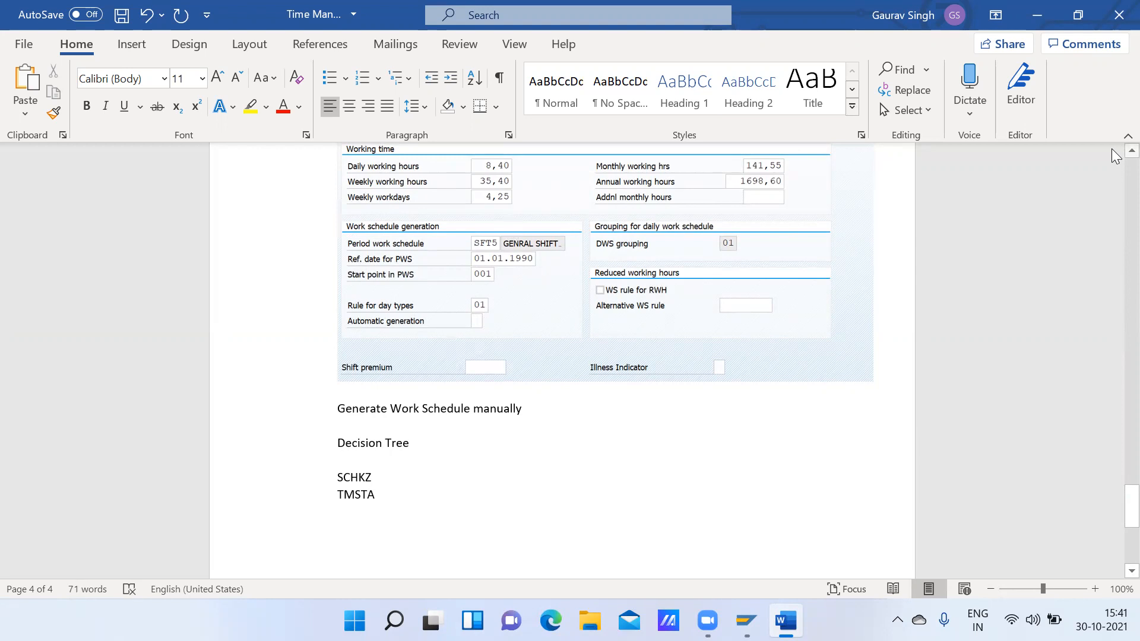
pyautogui.scroll(2, 412, 312)
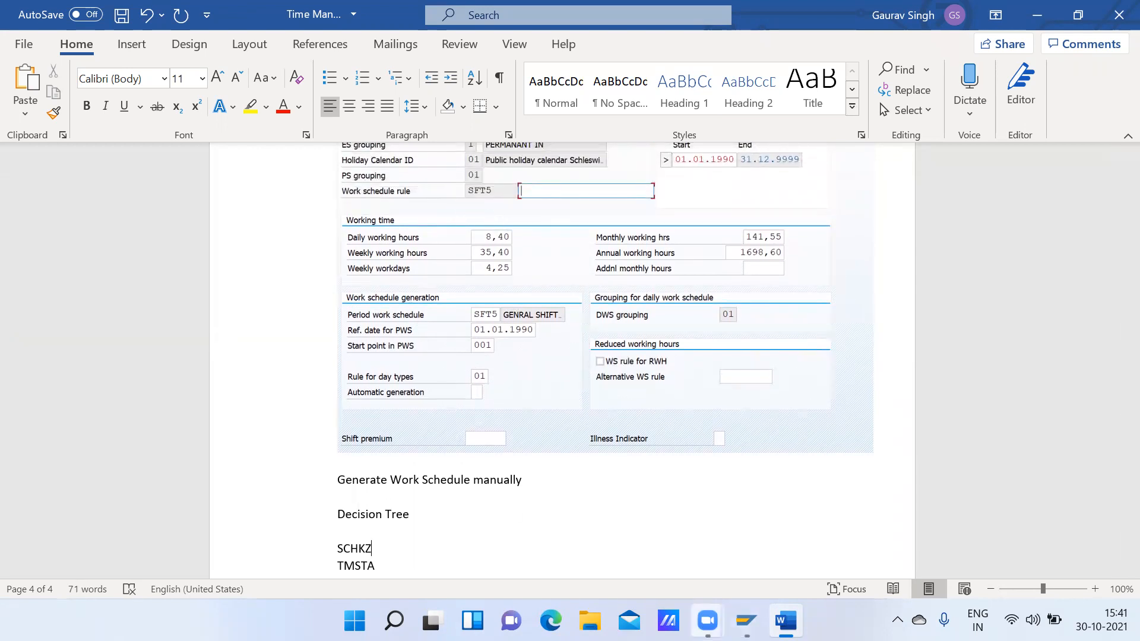
# - Switch to the SAP session with the NORMAL rule details and go back through the overview to the IMG
pyautogui.moveTo(745, 621)
pyautogui.click(744, 567)
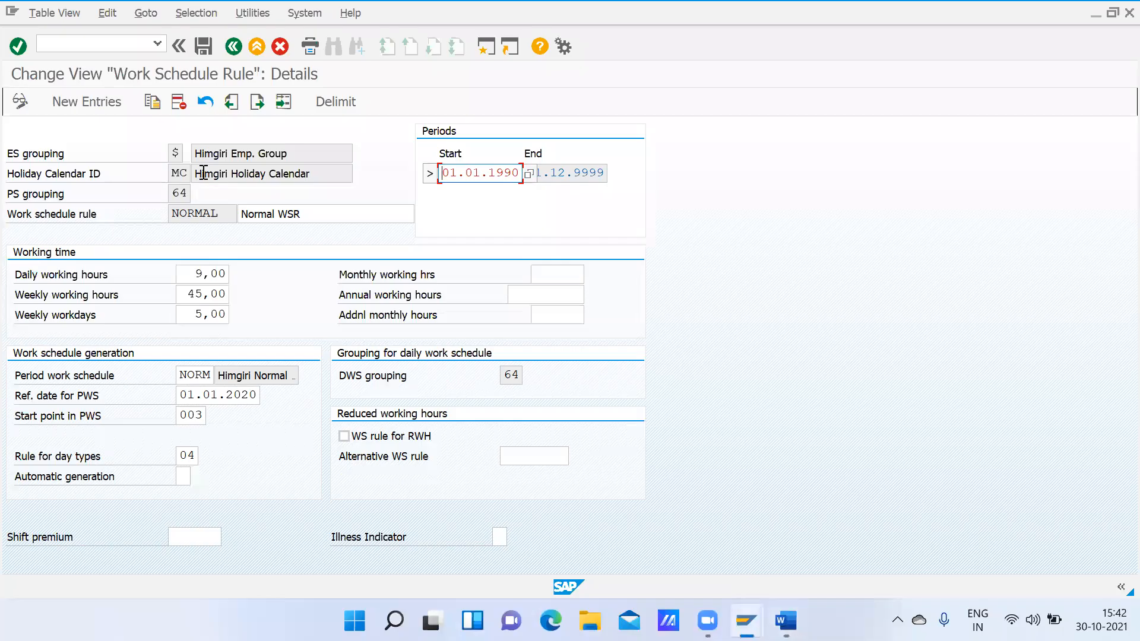
pyautogui.click(233, 47)
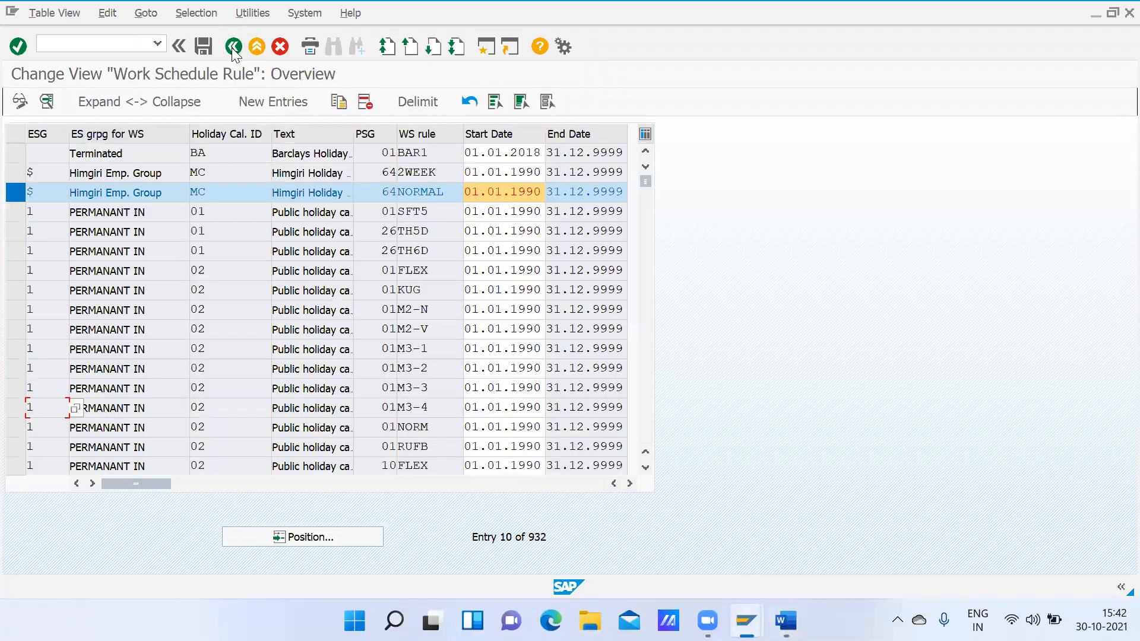
pyautogui.click(234, 46)
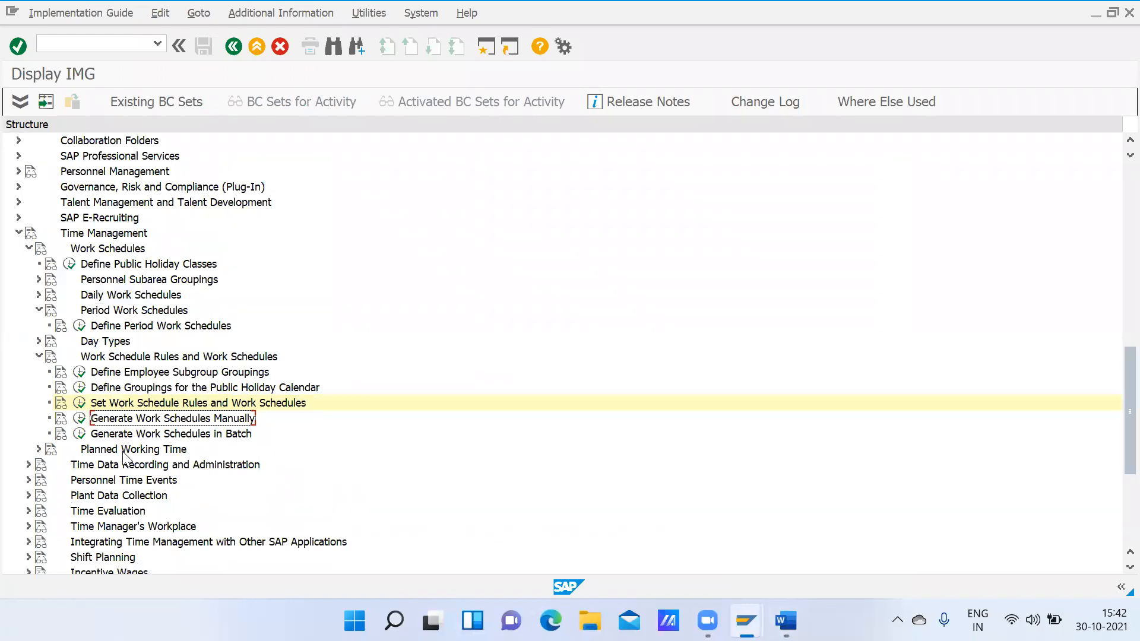
# - Expand Planned Working Time in the IMG and run Set Default Value for the Work Schedule
pyautogui.moveTo(116, 456); pyautogui.dragTo(40, 449)
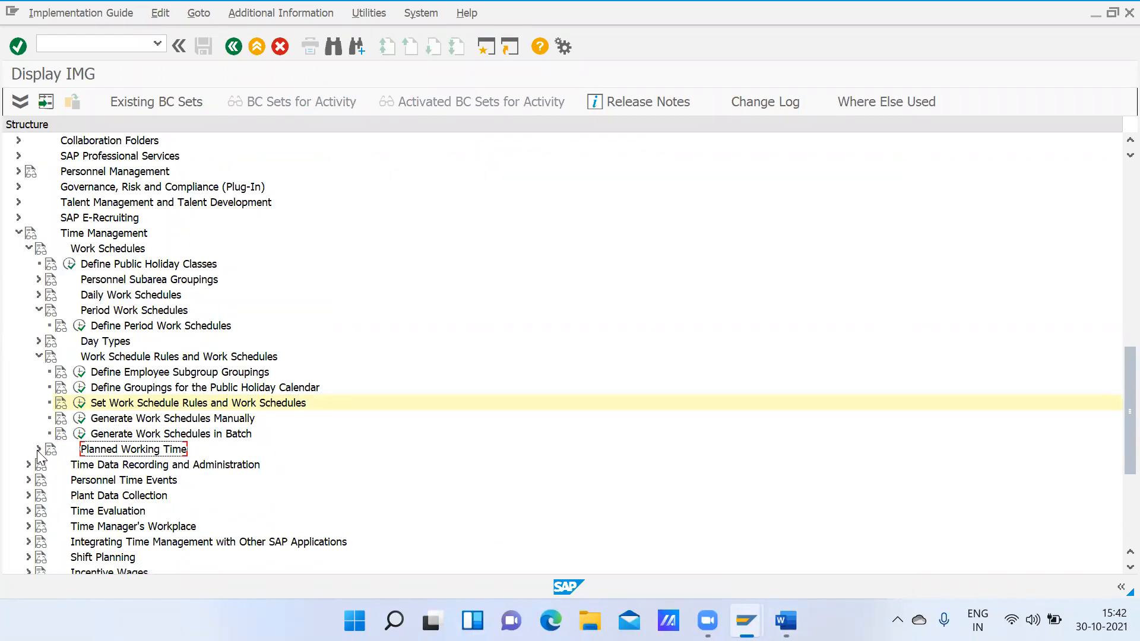
pyautogui.click(38, 448)
pyautogui.click(116, 466)
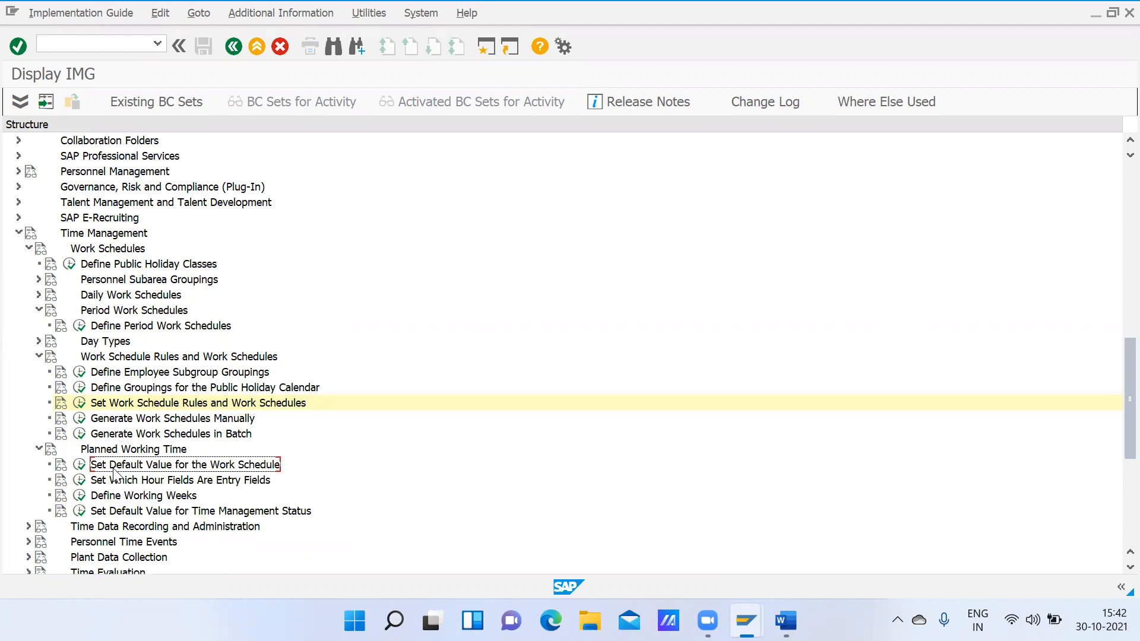
pyautogui.click(78, 465)
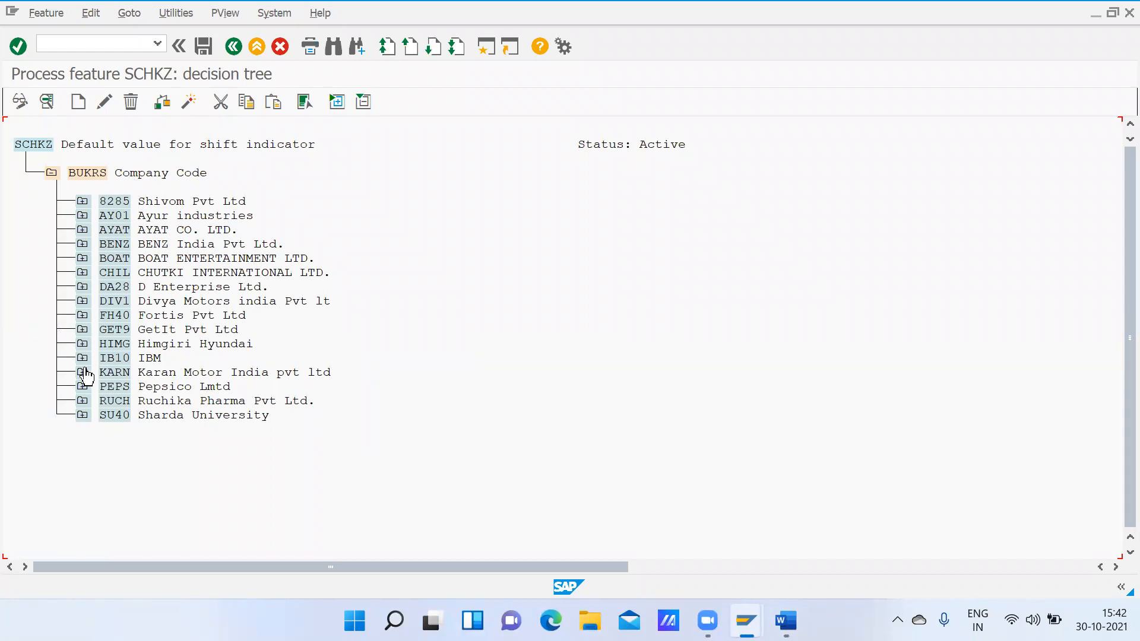
# - Expand company code HIMG in the SCHKZ decision tree down to the values for employee groups P and Y
pyautogui.click(84, 345)
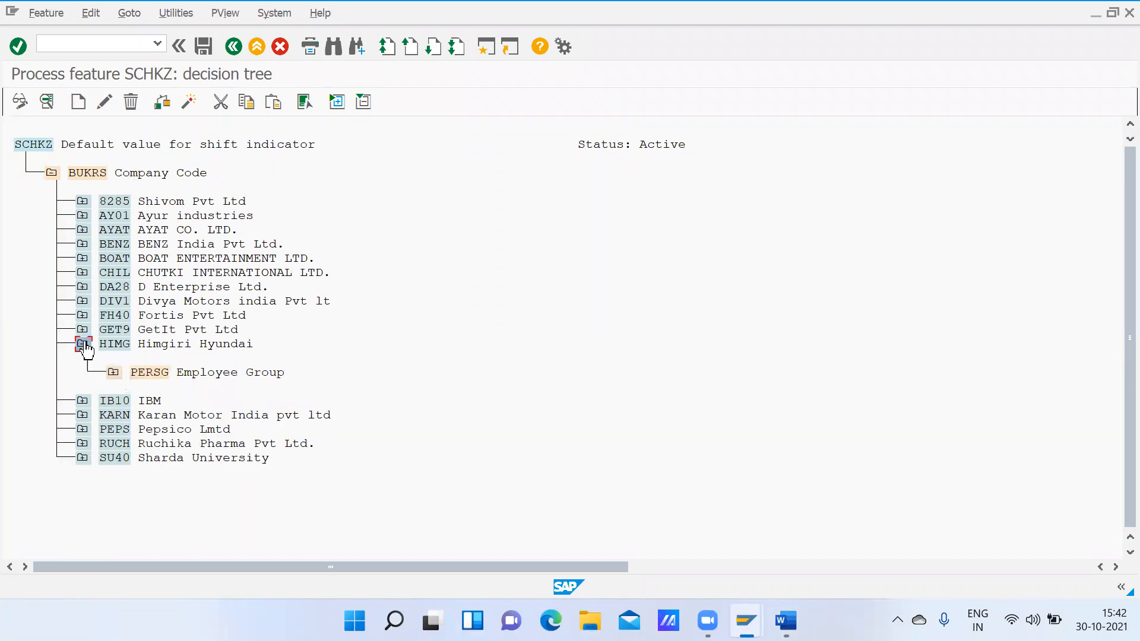
pyautogui.click(114, 373)
pyautogui.click(144, 400)
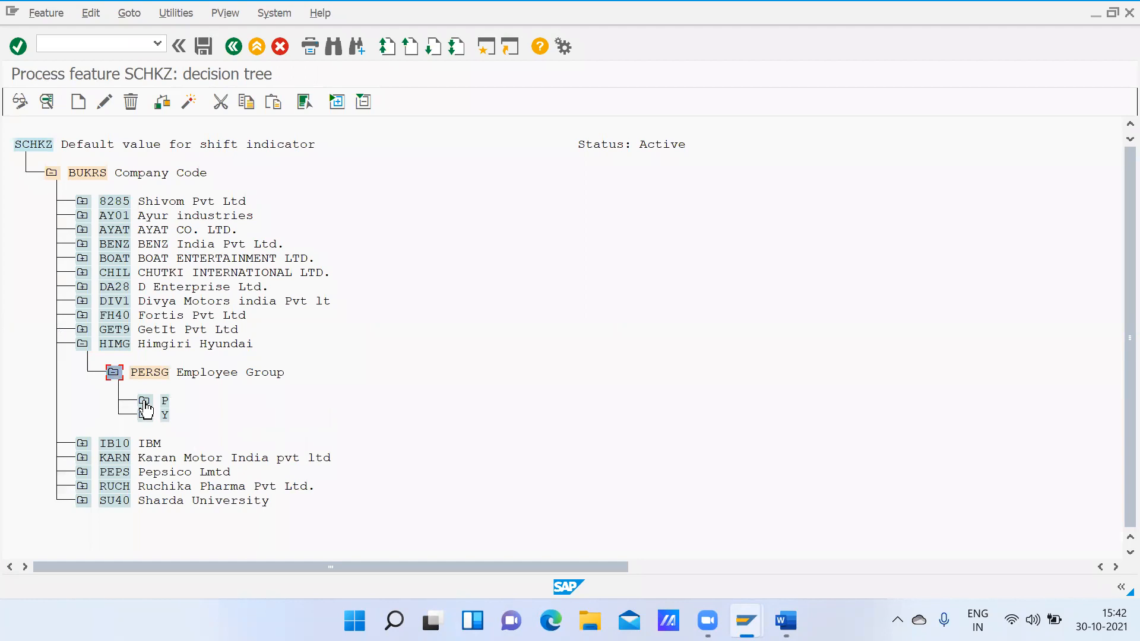
pyautogui.click(144, 458)
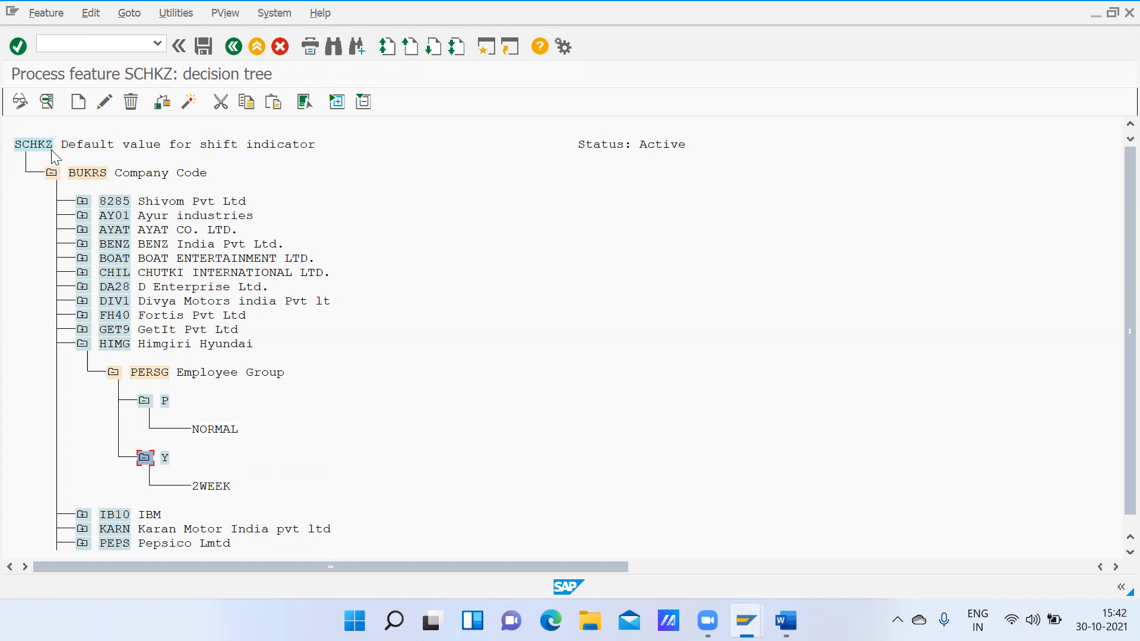
# - Return to the IMG and run Set Default Value for Time Management Status
pyautogui.click(234, 45)
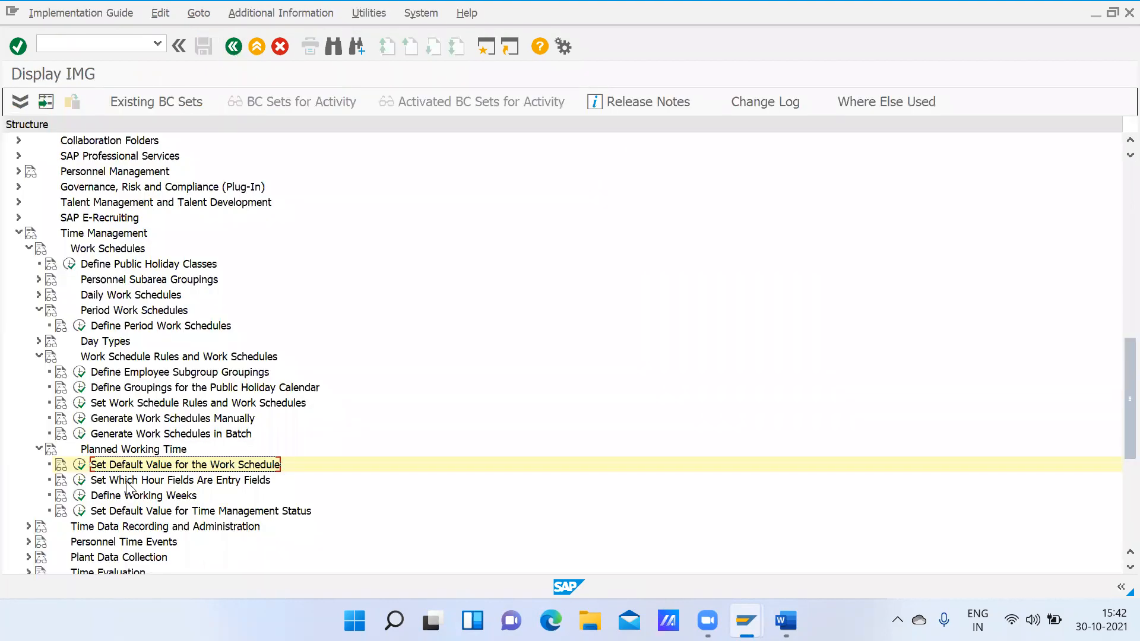
pyautogui.click(110, 514)
pyautogui.click(79, 511)
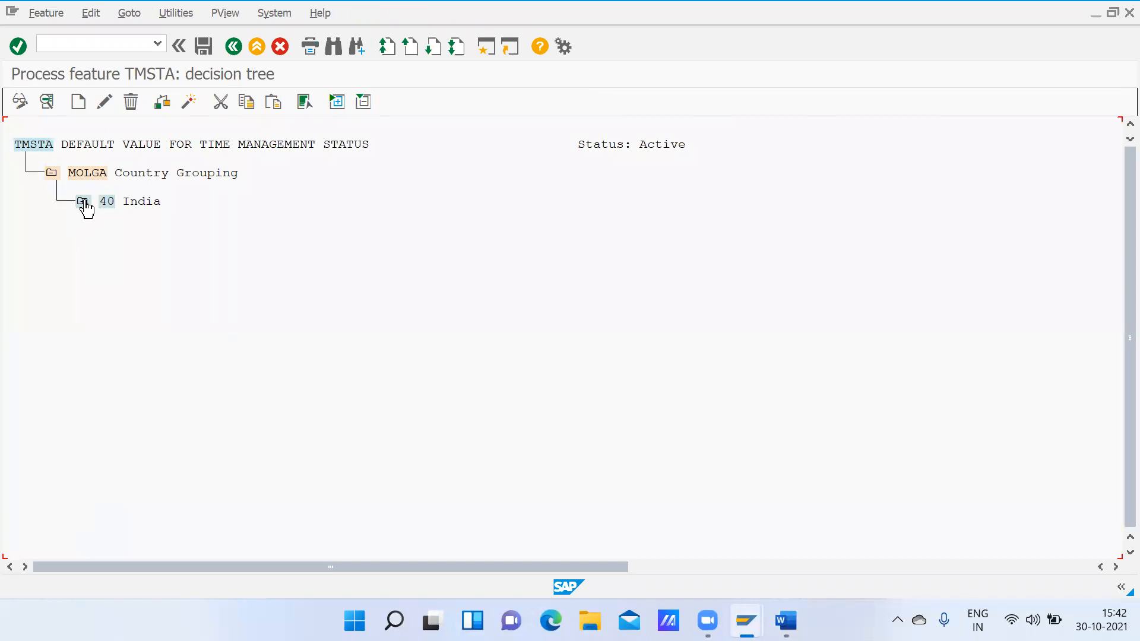
# - Expand India in the TMSTA tree to the values of employee group 9 and of group A's personnel areas 1001 and 1002
pyautogui.click(83, 202)
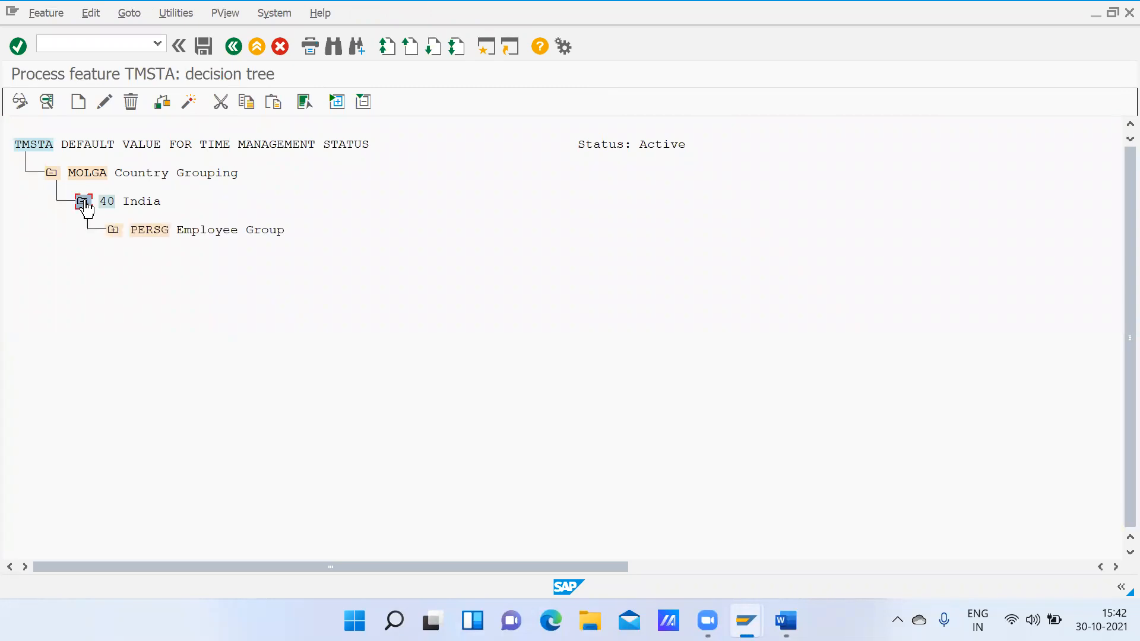
pyautogui.click(115, 231)
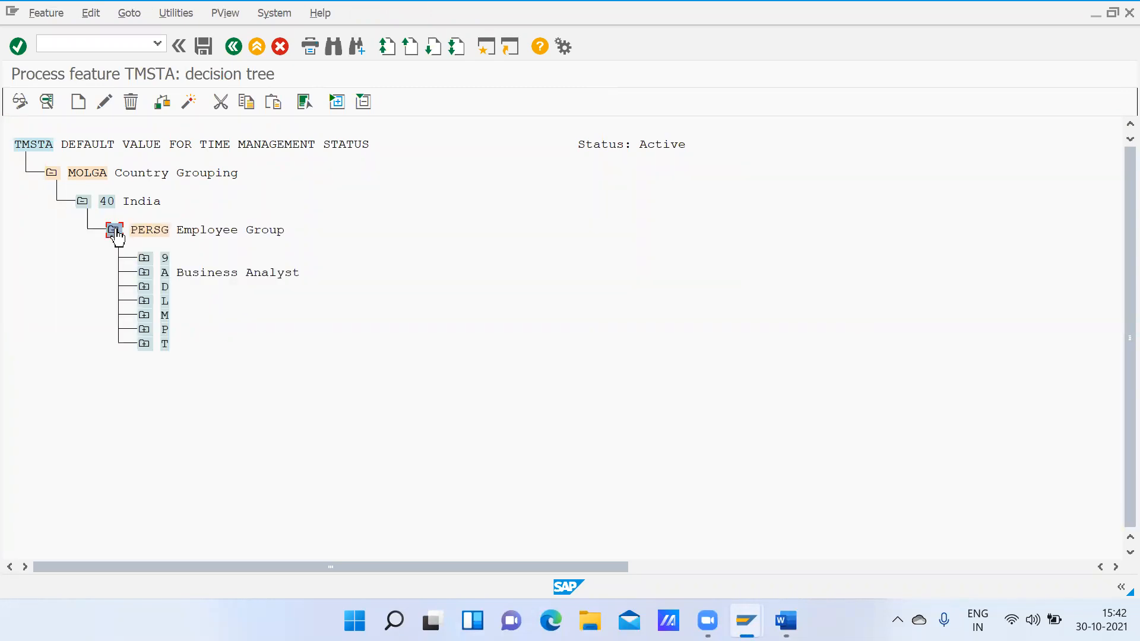
pyautogui.click(144, 259)
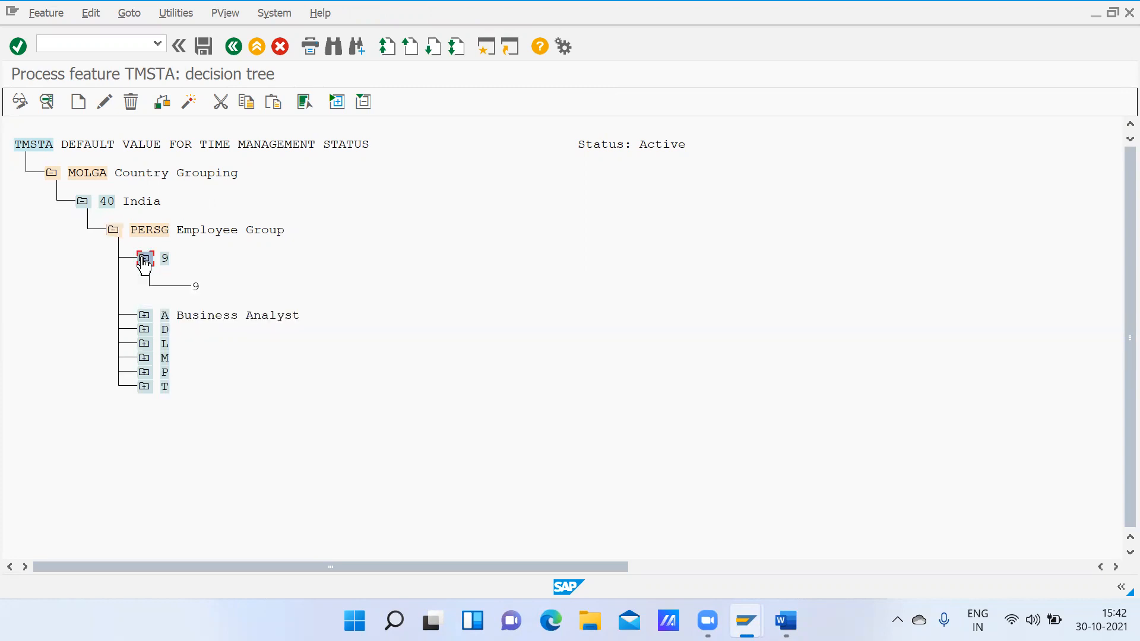
pyautogui.click(145, 317)
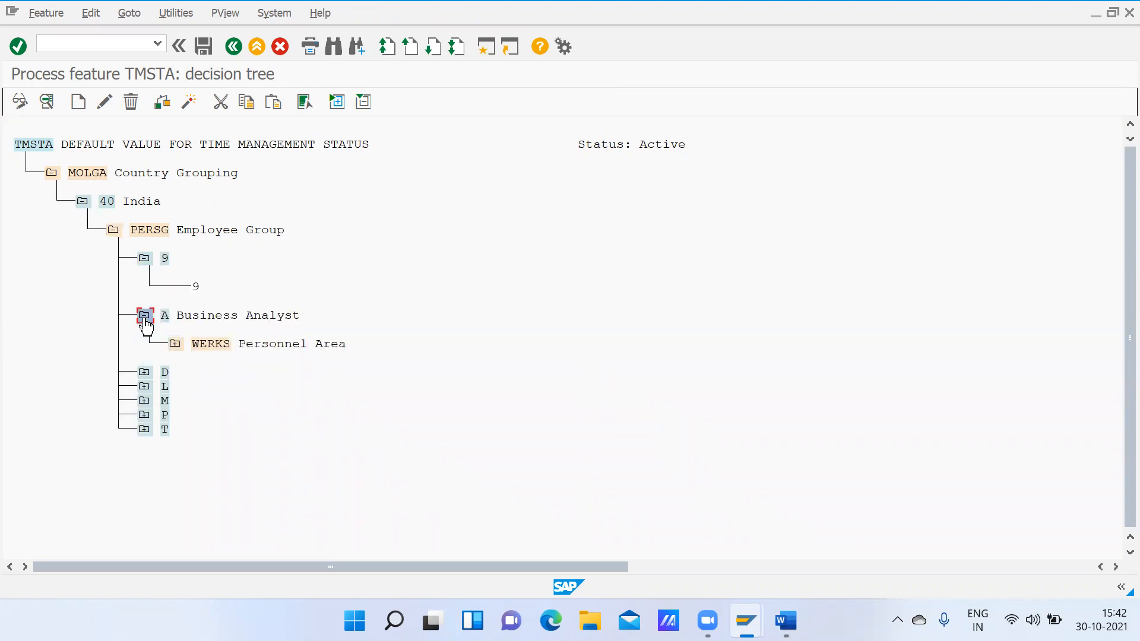
pyautogui.click(175, 345)
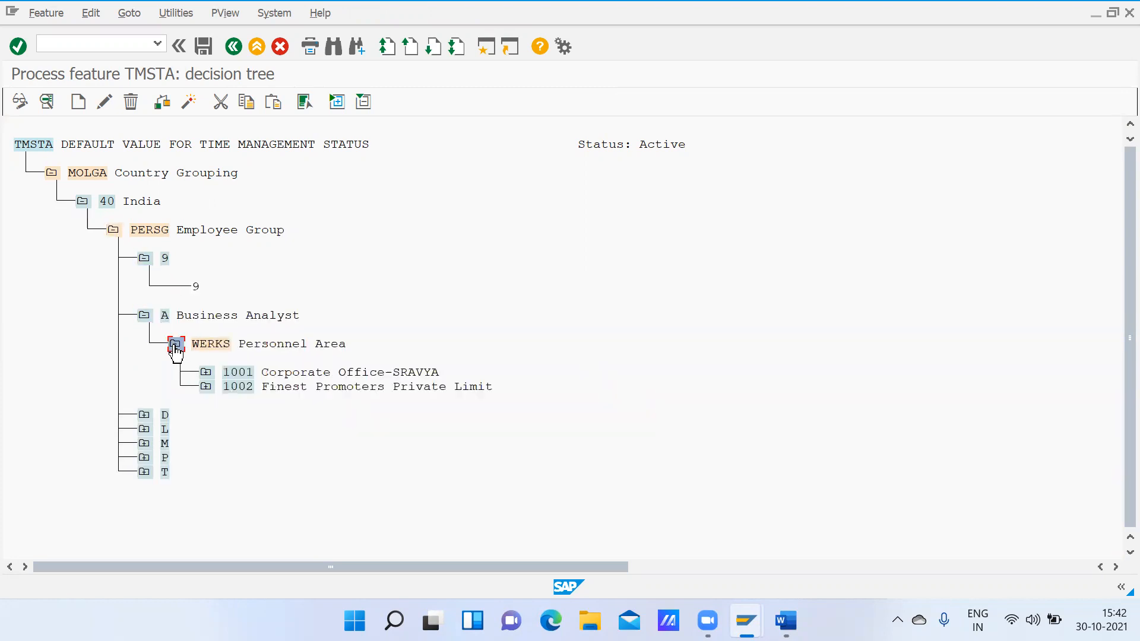
pyautogui.click(206, 372)
pyautogui.click(206, 429)
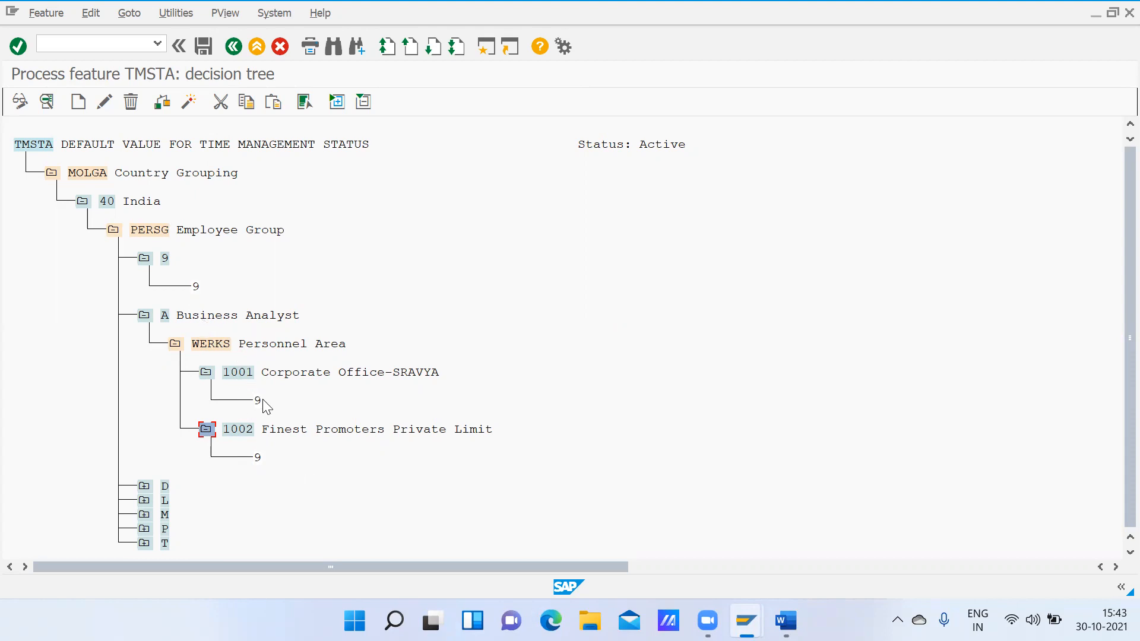
# - Switch to the SAP Easy Access session and start transaction PA30
pyautogui.moveTo(745, 620)
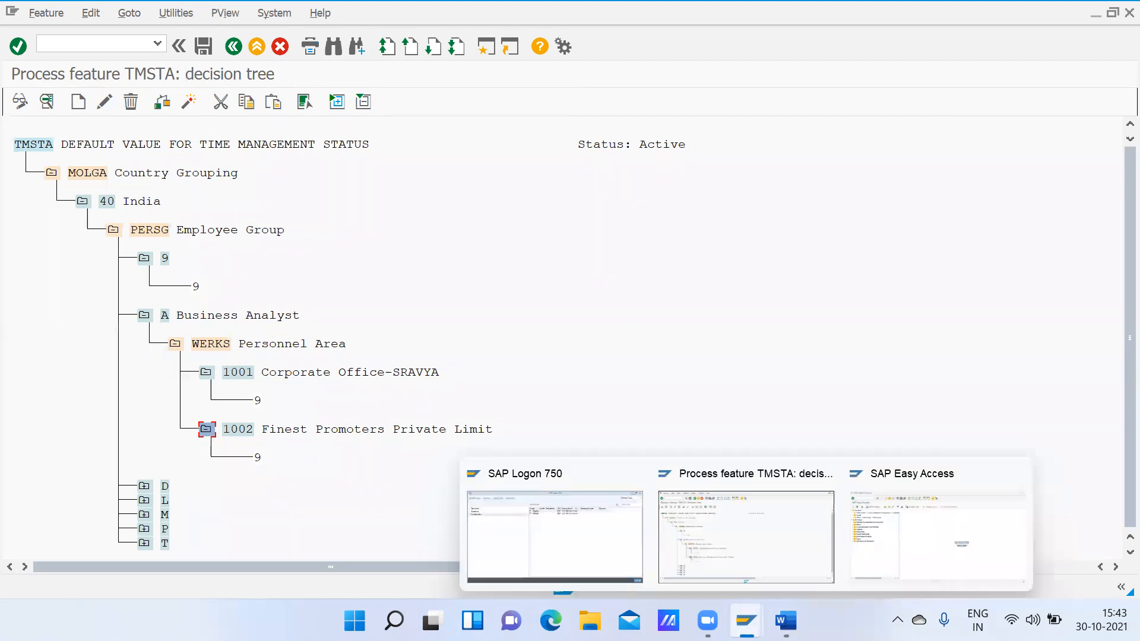
pyautogui.click(945, 513)
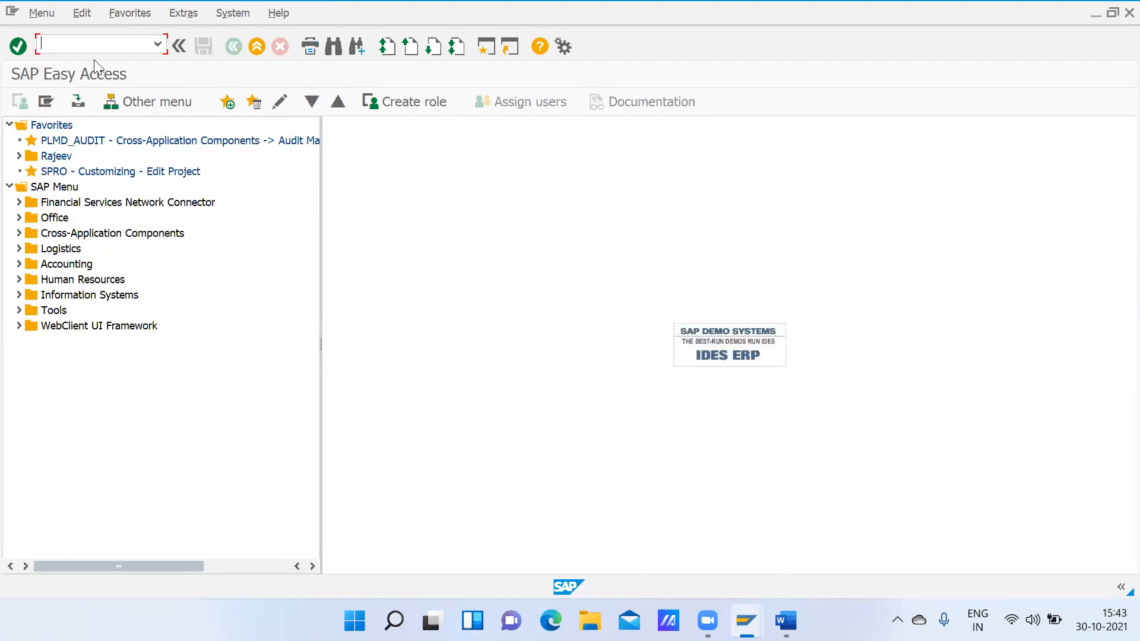
pyautogui.write('pa30')
pyautogui.press('Return')
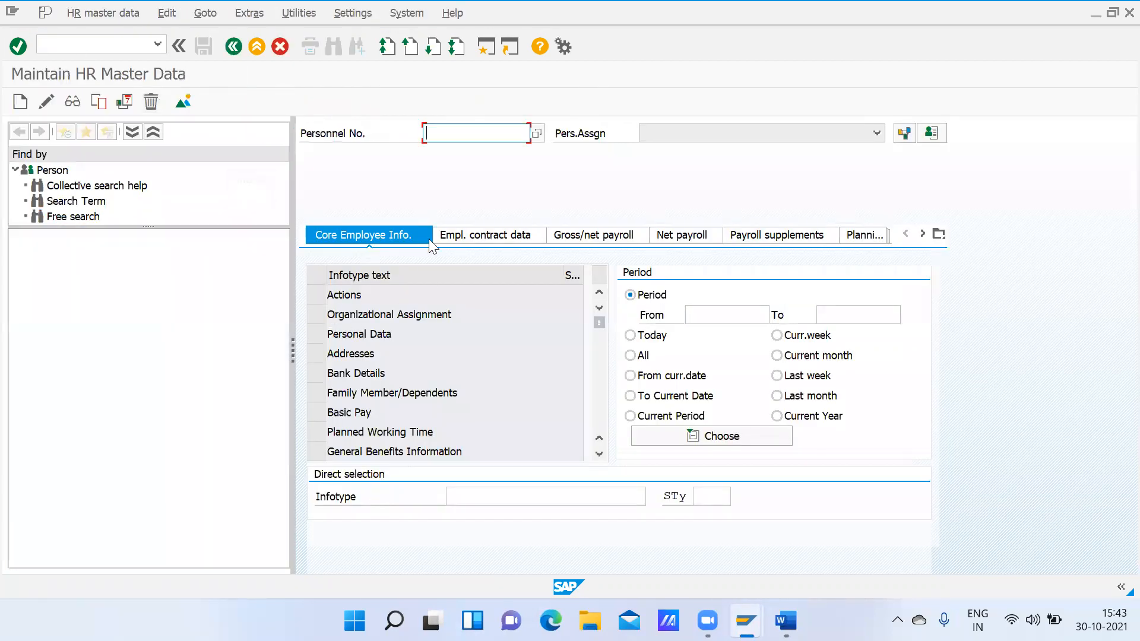
# - Search for an employee by last name and select the first entry in the personnel number list
pyautogui.click(536, 133)
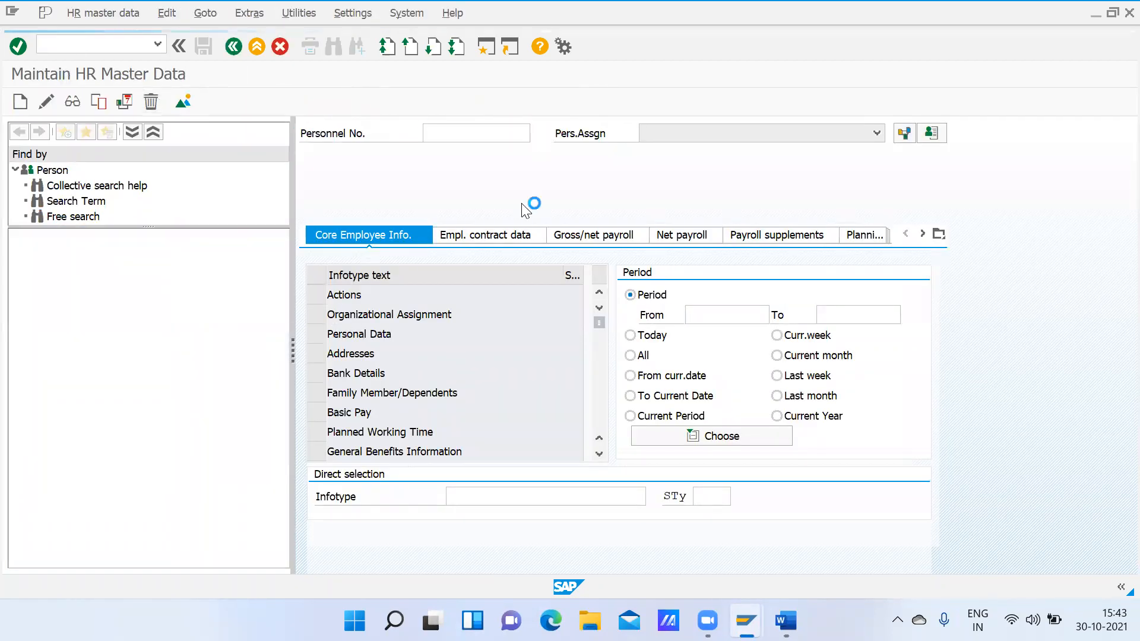
pyautogui.write('singh')
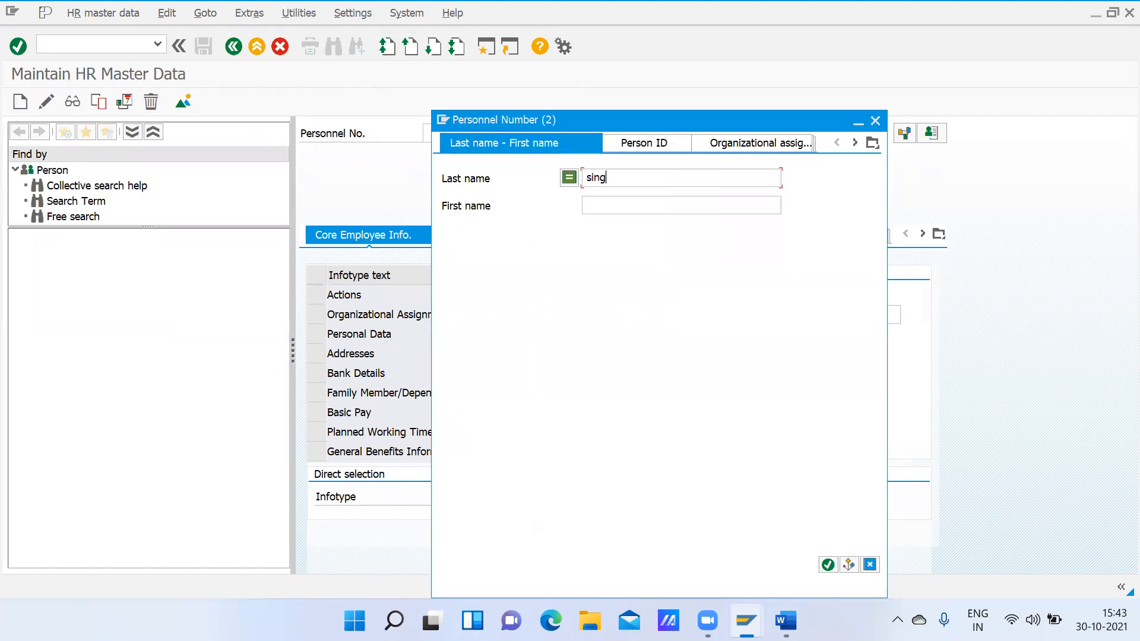
pyautogui.press('Return')
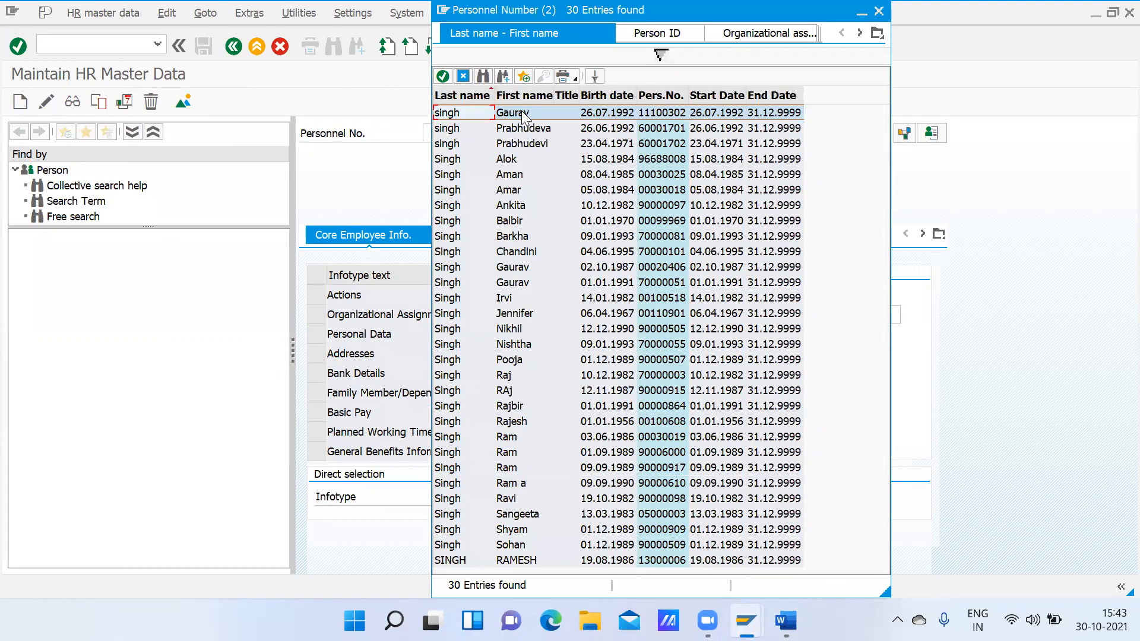
pyautogui.doubleClick(522, 113)
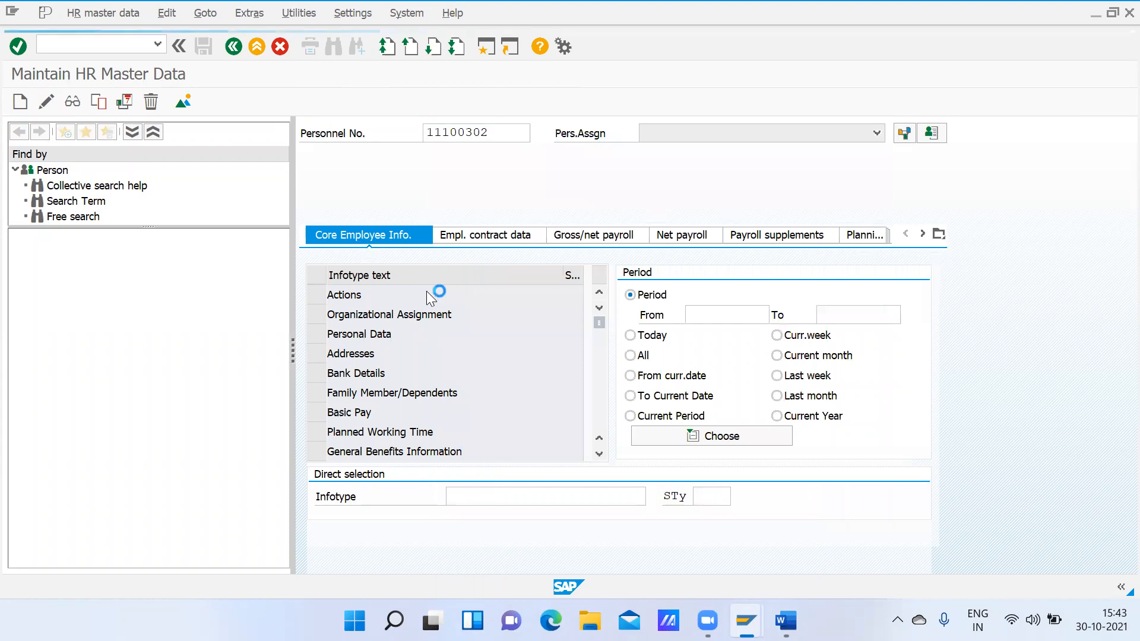
# - Enter infotype 0007 for the employee and try to display the Planned Working Time record
pyautogui.click(466, 493)
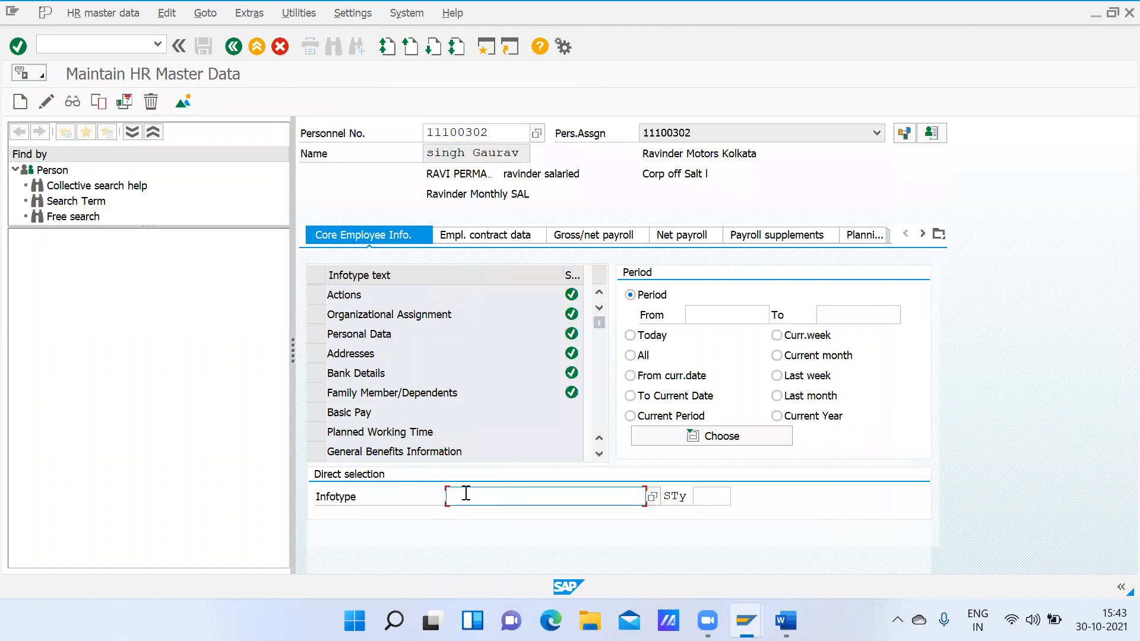
pyautogui.write('0007')
pyautogui.press('Return')
pyautogui.click(72, 106)
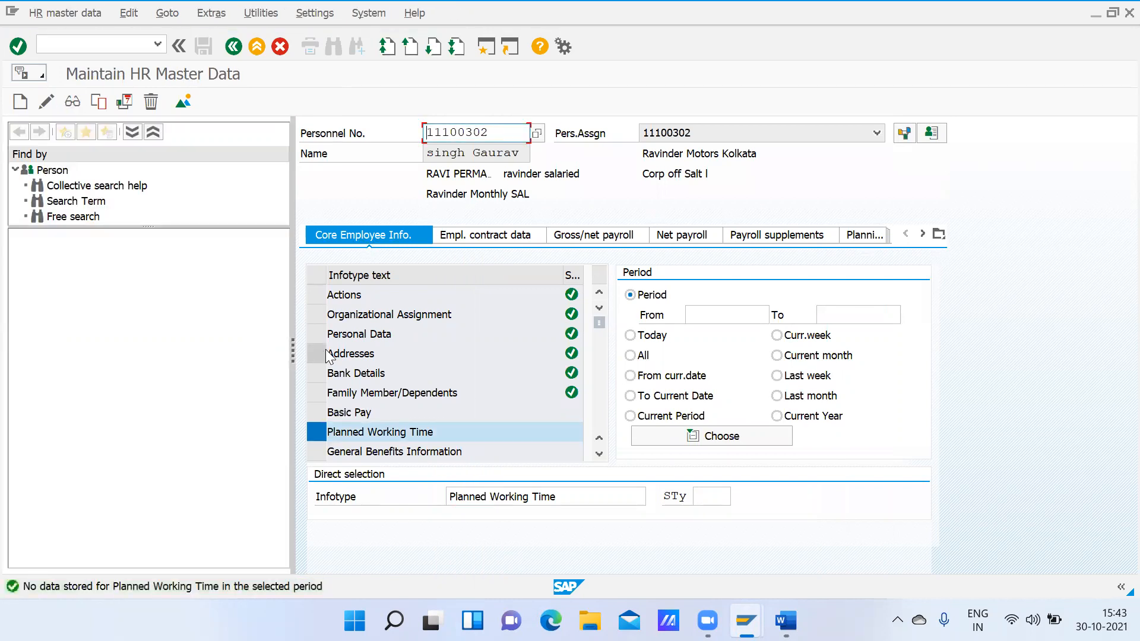
# - Create a new Planned Working Time record for the employee and list the Time Mgmt status options
pyautogui.click(22, 106)
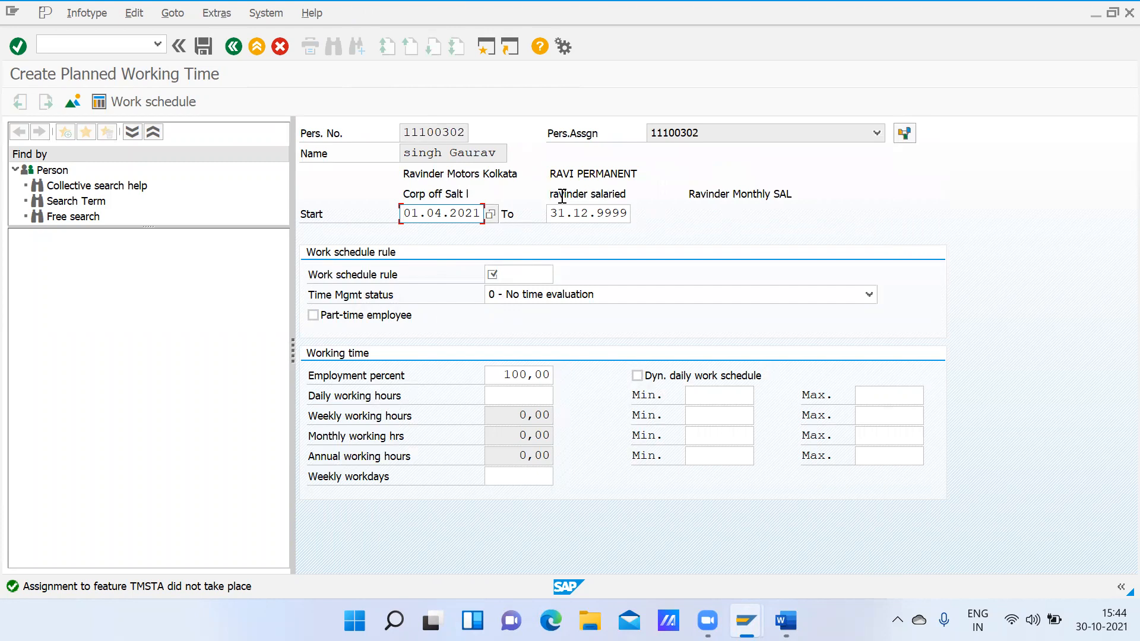
pyautogui.click(519, 269)
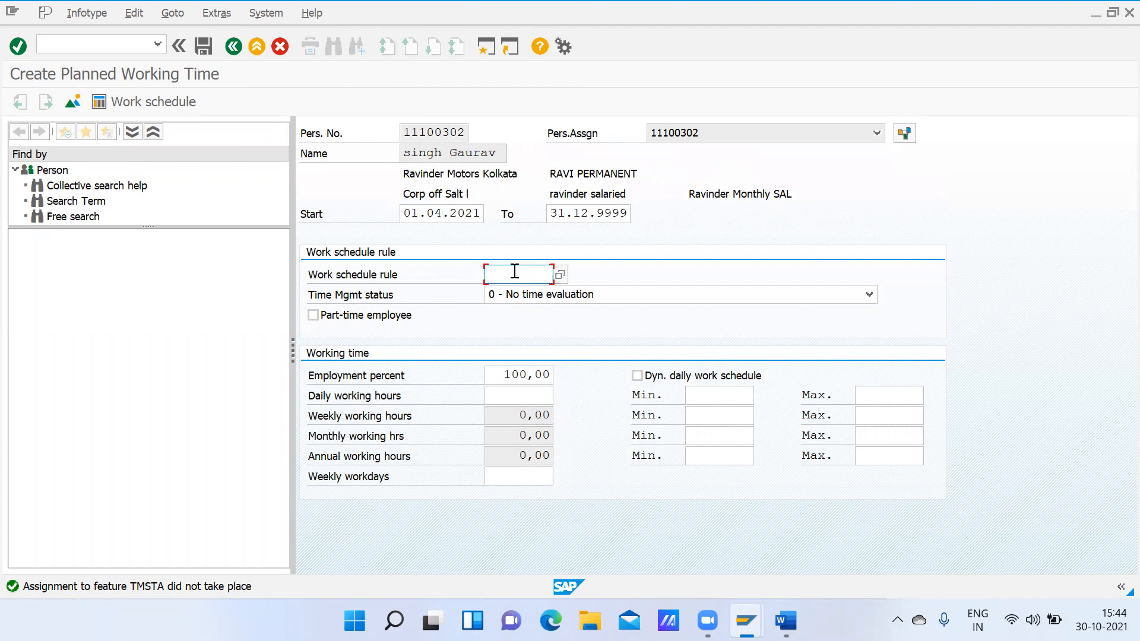
pyautogui.click(551, 295)
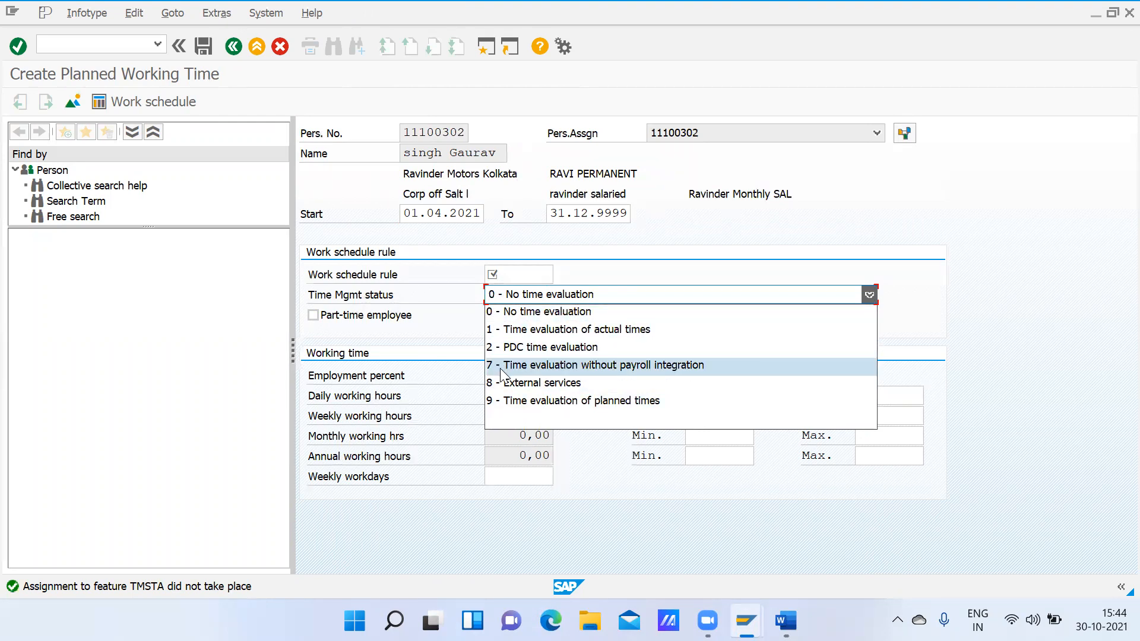
# - Check the TMSTA decision tree in the other session, and return to the Create Planned Working Time screen
pyautogui.moveTo(746, 620)
pyautogui.click(728, 562)
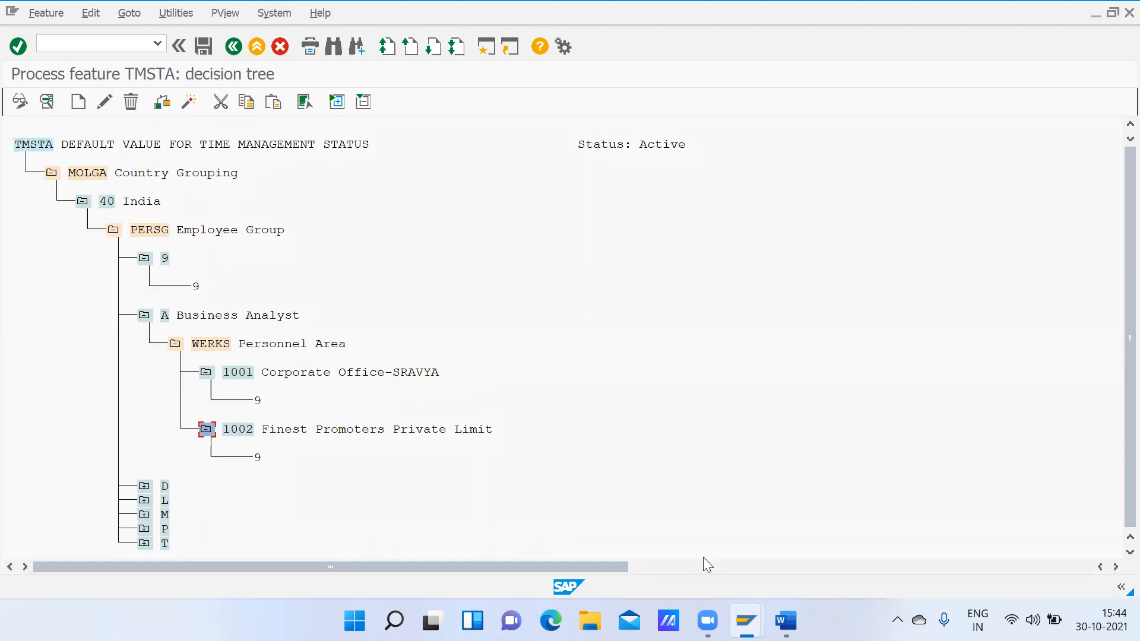
pyautogui.moveTo(746, 621)
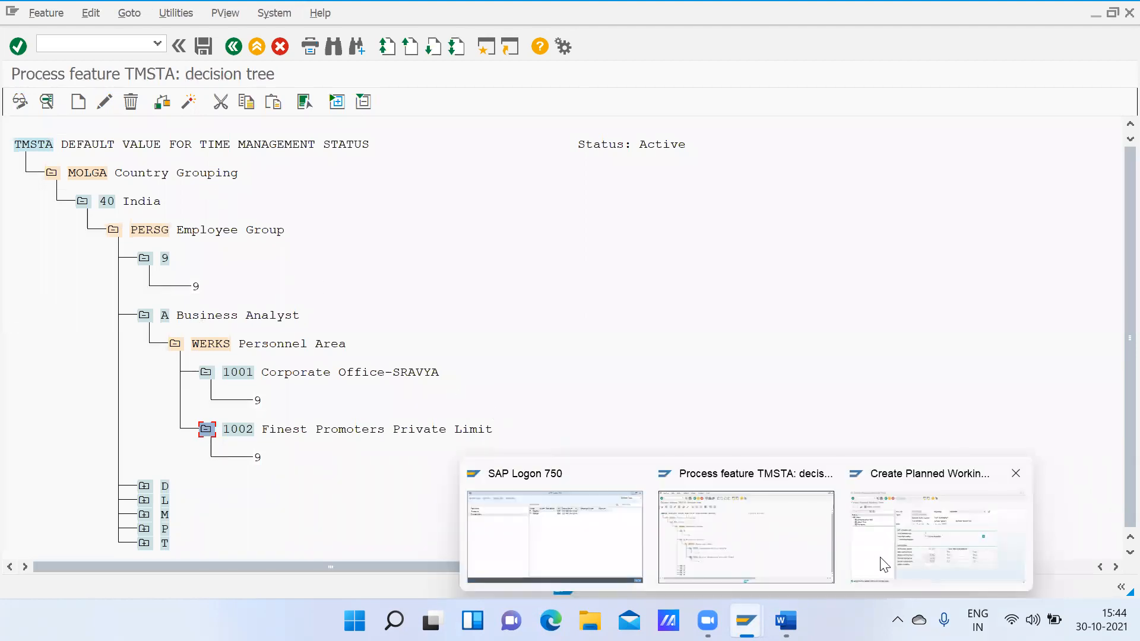
pyautogui.click(921, 558)
# - Set the Time Mgmt status to 9 - Time evaluation of planned times and minimize the Planned Working Time window
pyautogui.click(534, 298)
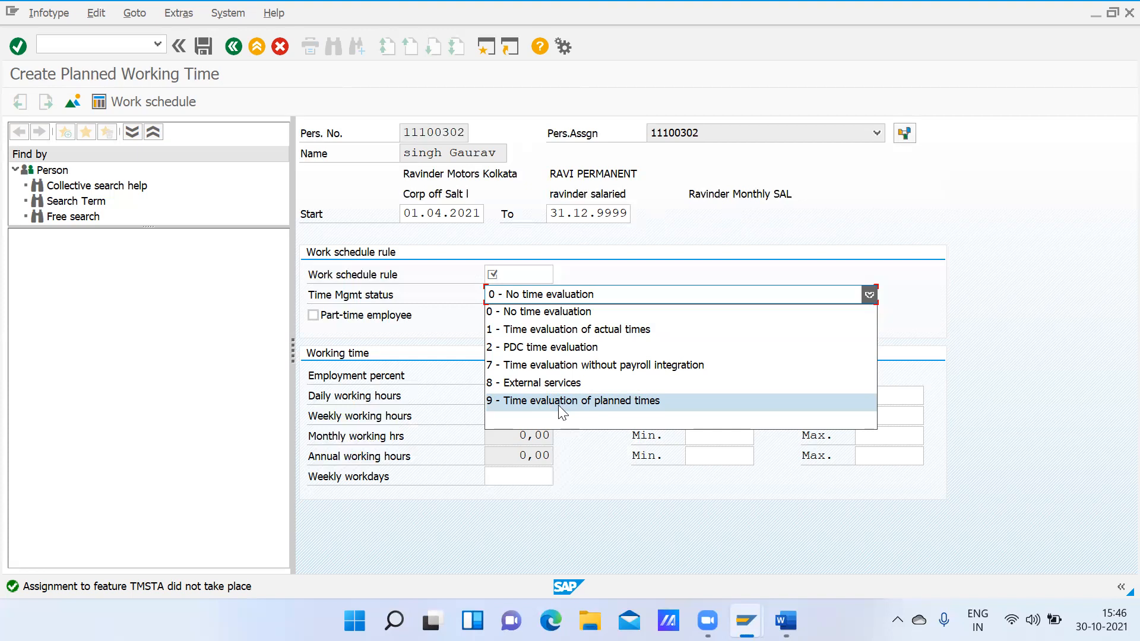
pyautogui.click(537, 402)
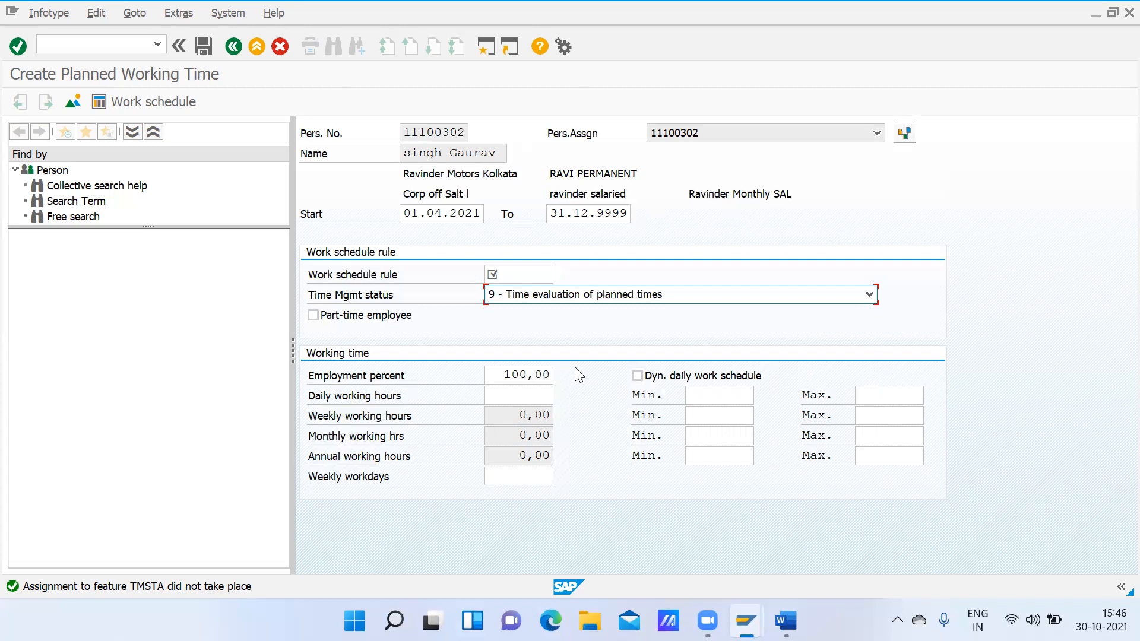
pyautogui.click(1095, 13)
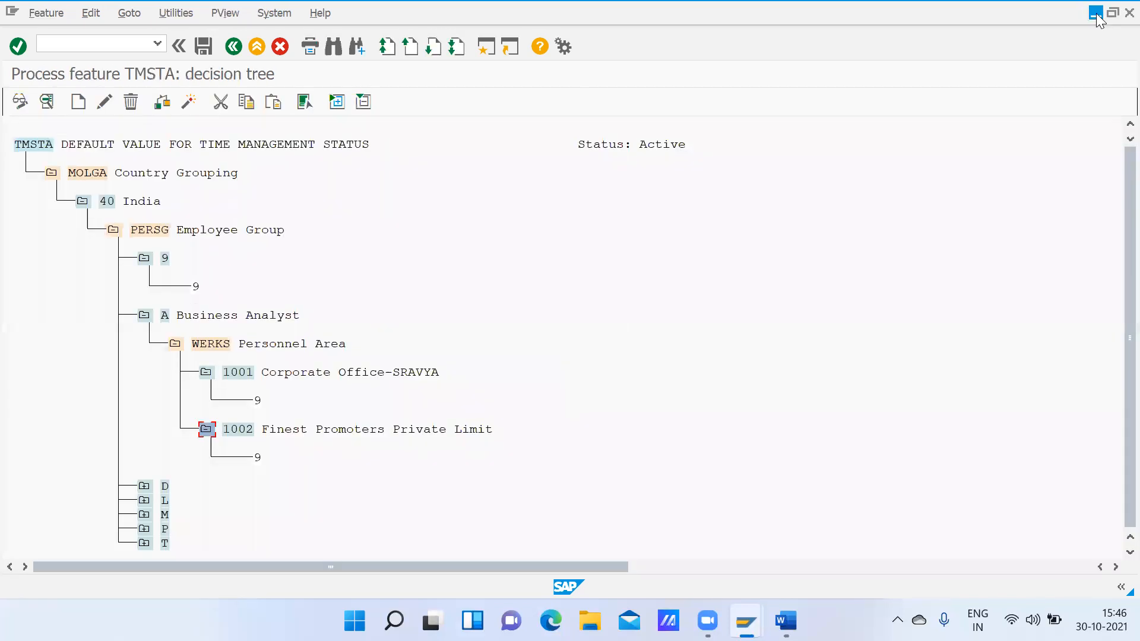